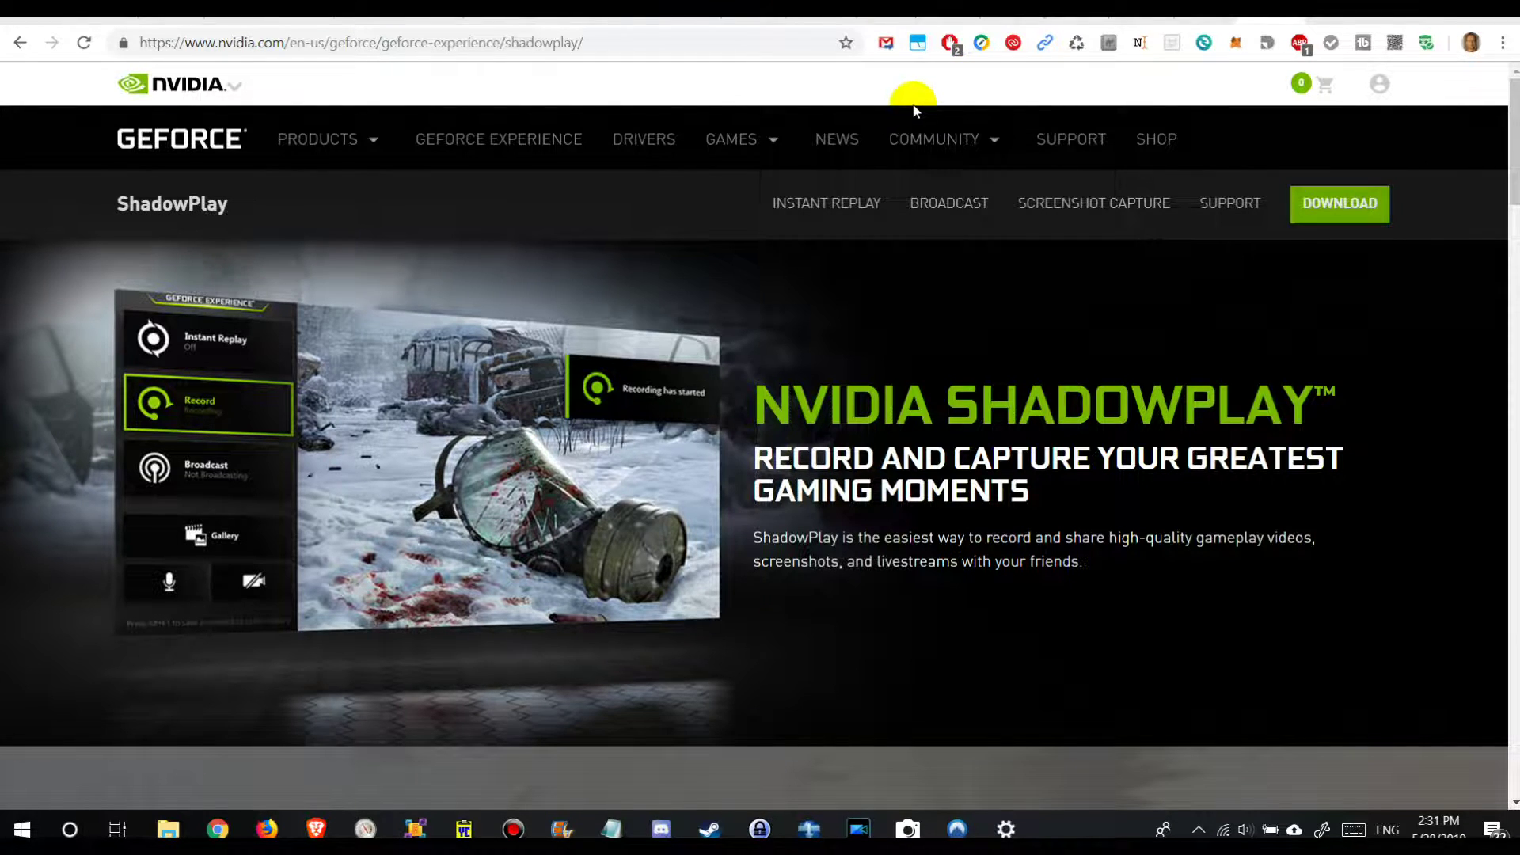
Step: Show the GeForce Experience share overlay over the browser page with Alt+Z
mouse_move(996, 145)
key(alt+z)
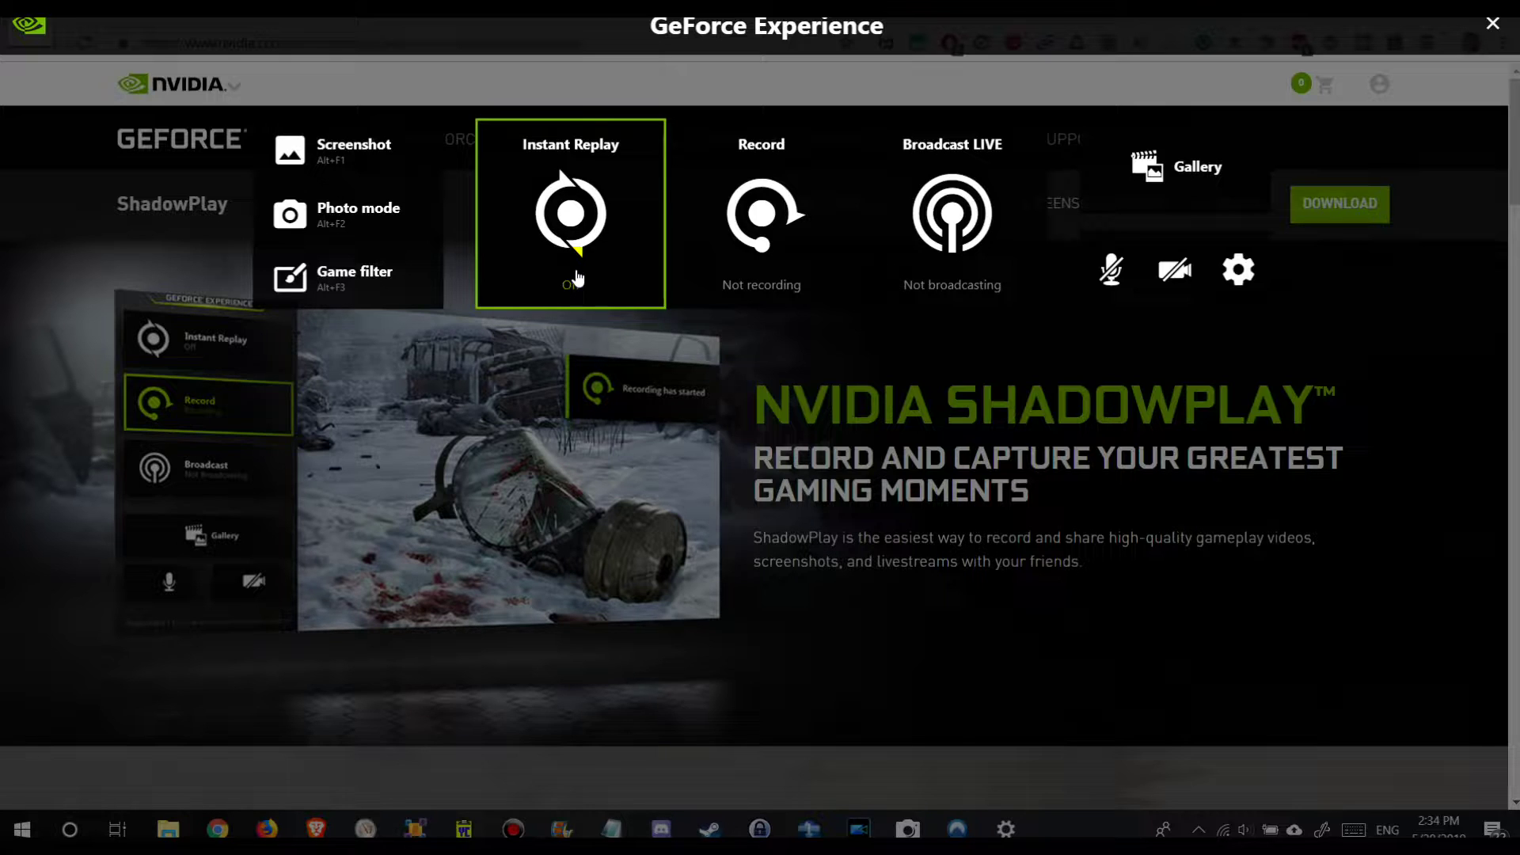
Step: Show the Record tile's Start/Settings options, then the Instant Replay tile's Turn on/Settings options
click(760, 210)
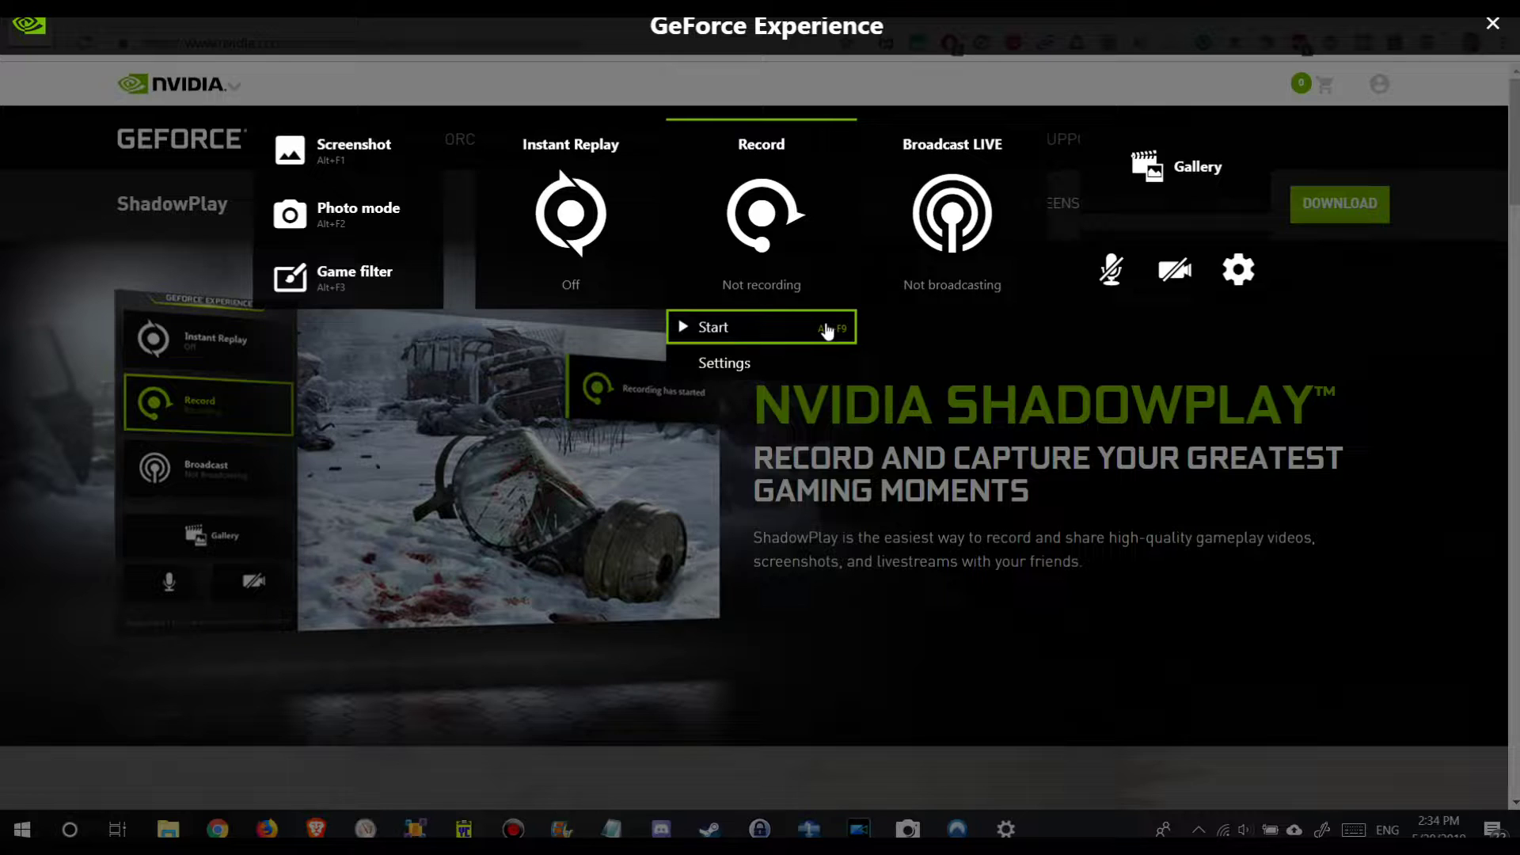
click(577, 210)
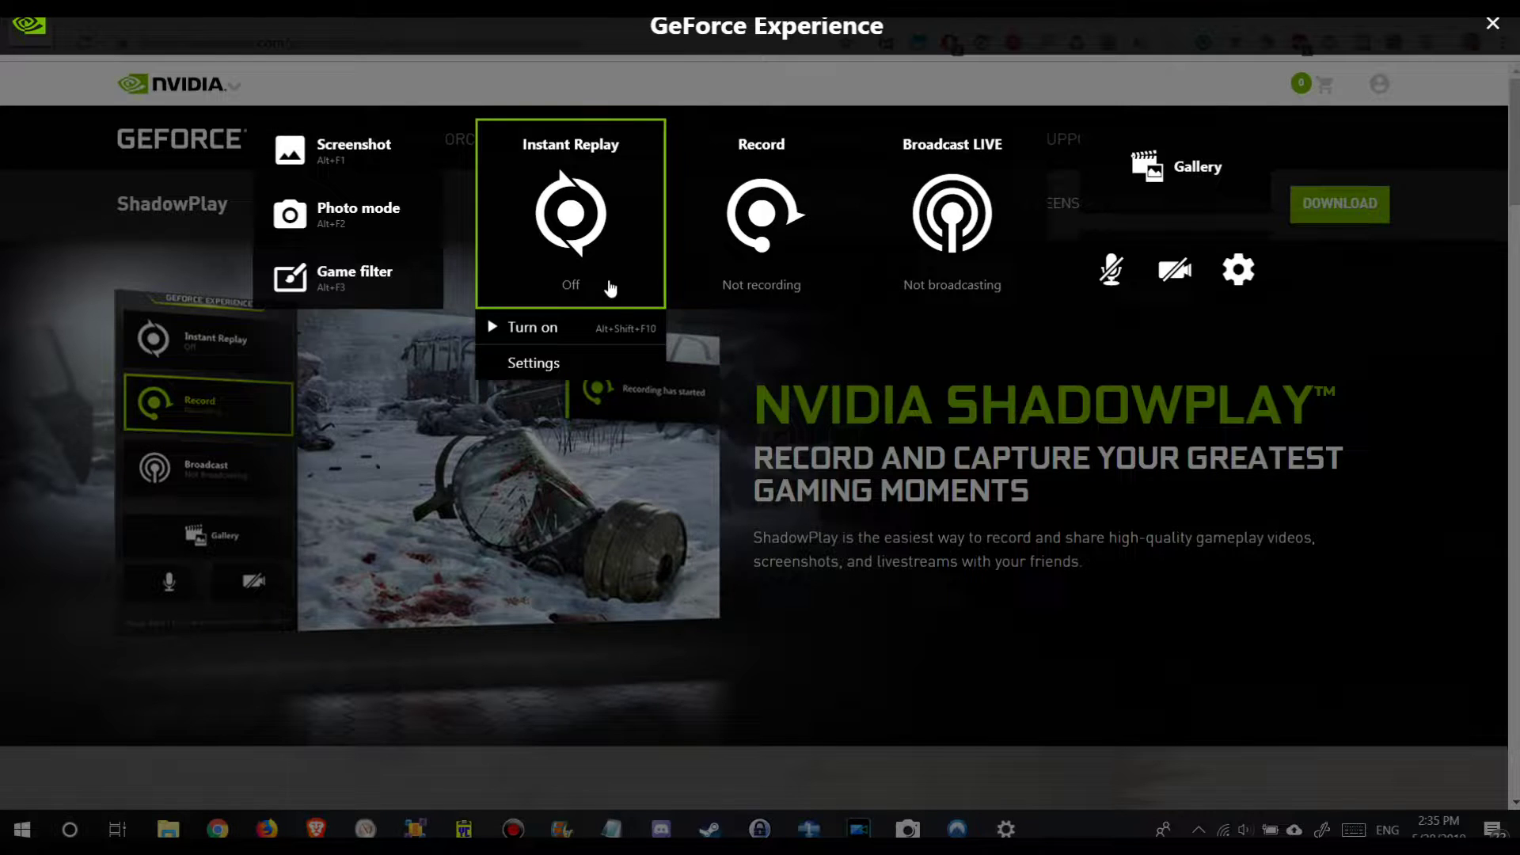
Step: Open the Instant Replay video capture settings and drag the replay length toward 5 minutes
click(532, 362)
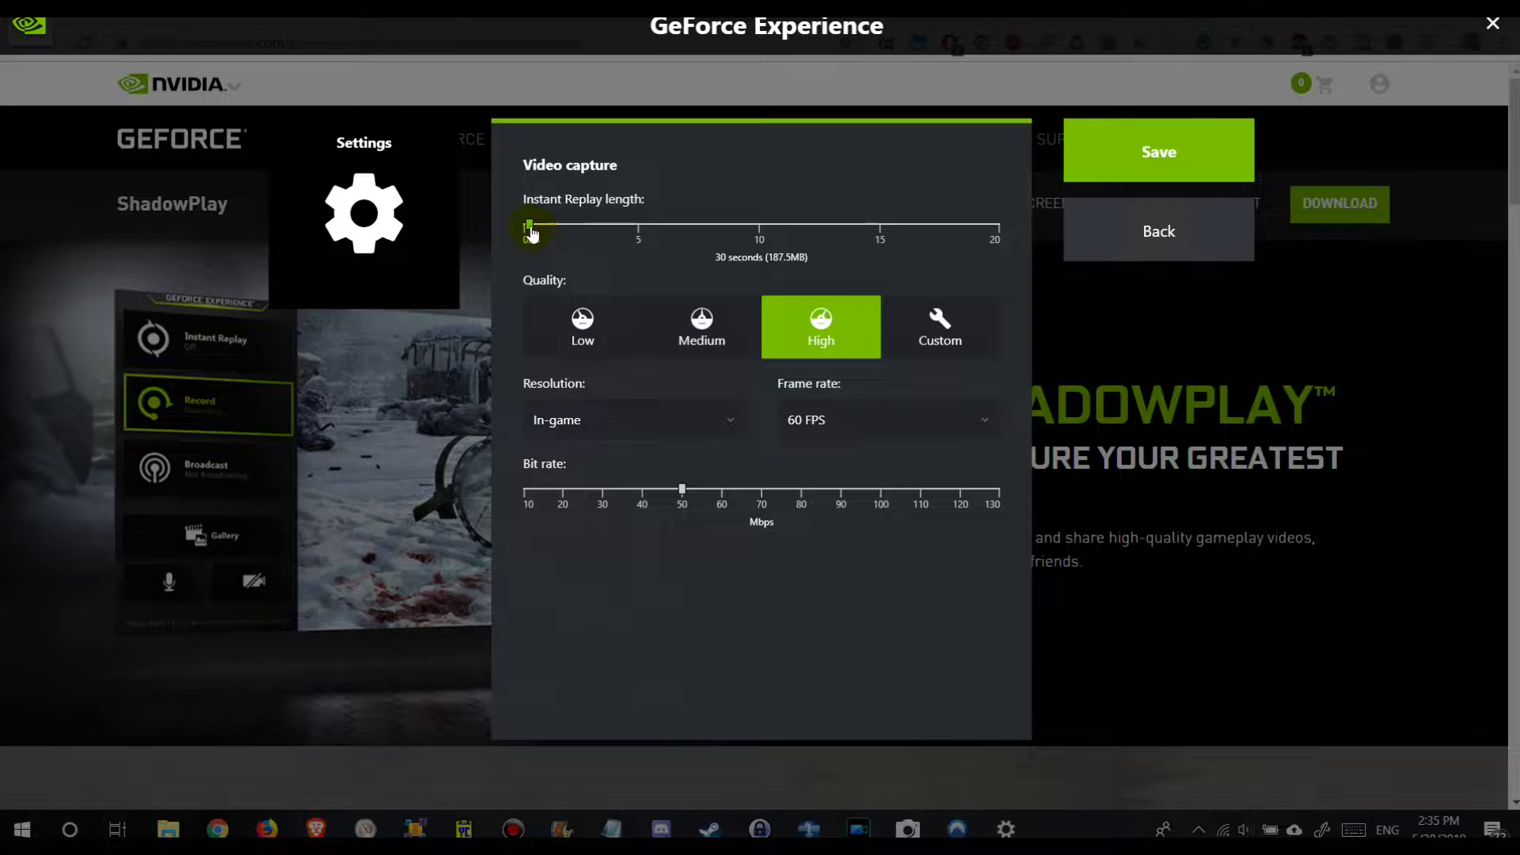
drag(530, 231, 638, 228)
drag(642, 230, 534, 234)
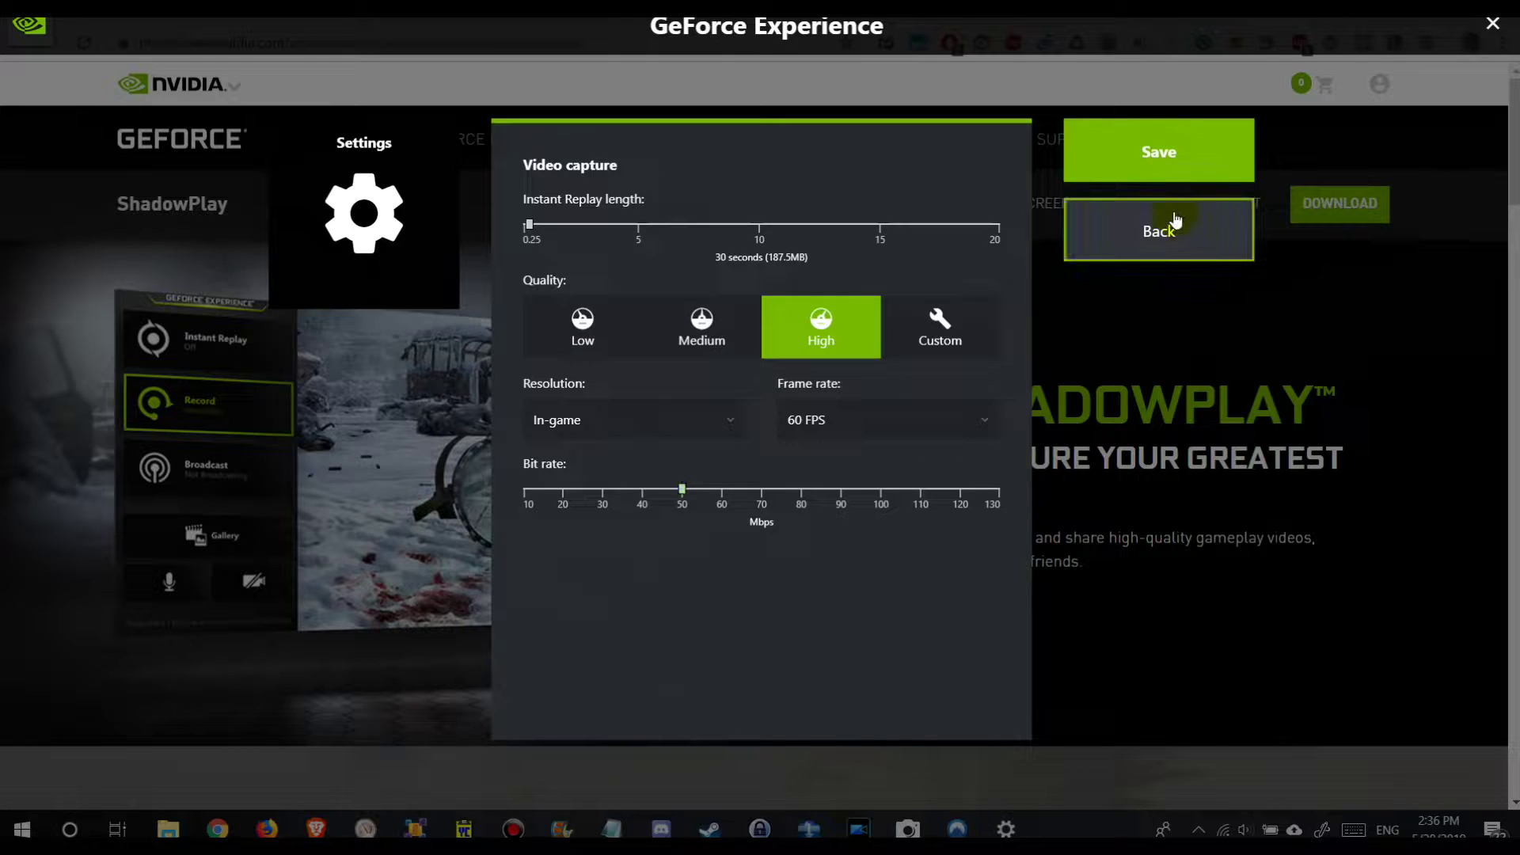
Step: Leave capture settings unsaved, try the Game filter, and open the Gallery of recorded clips
click(1158, 236)
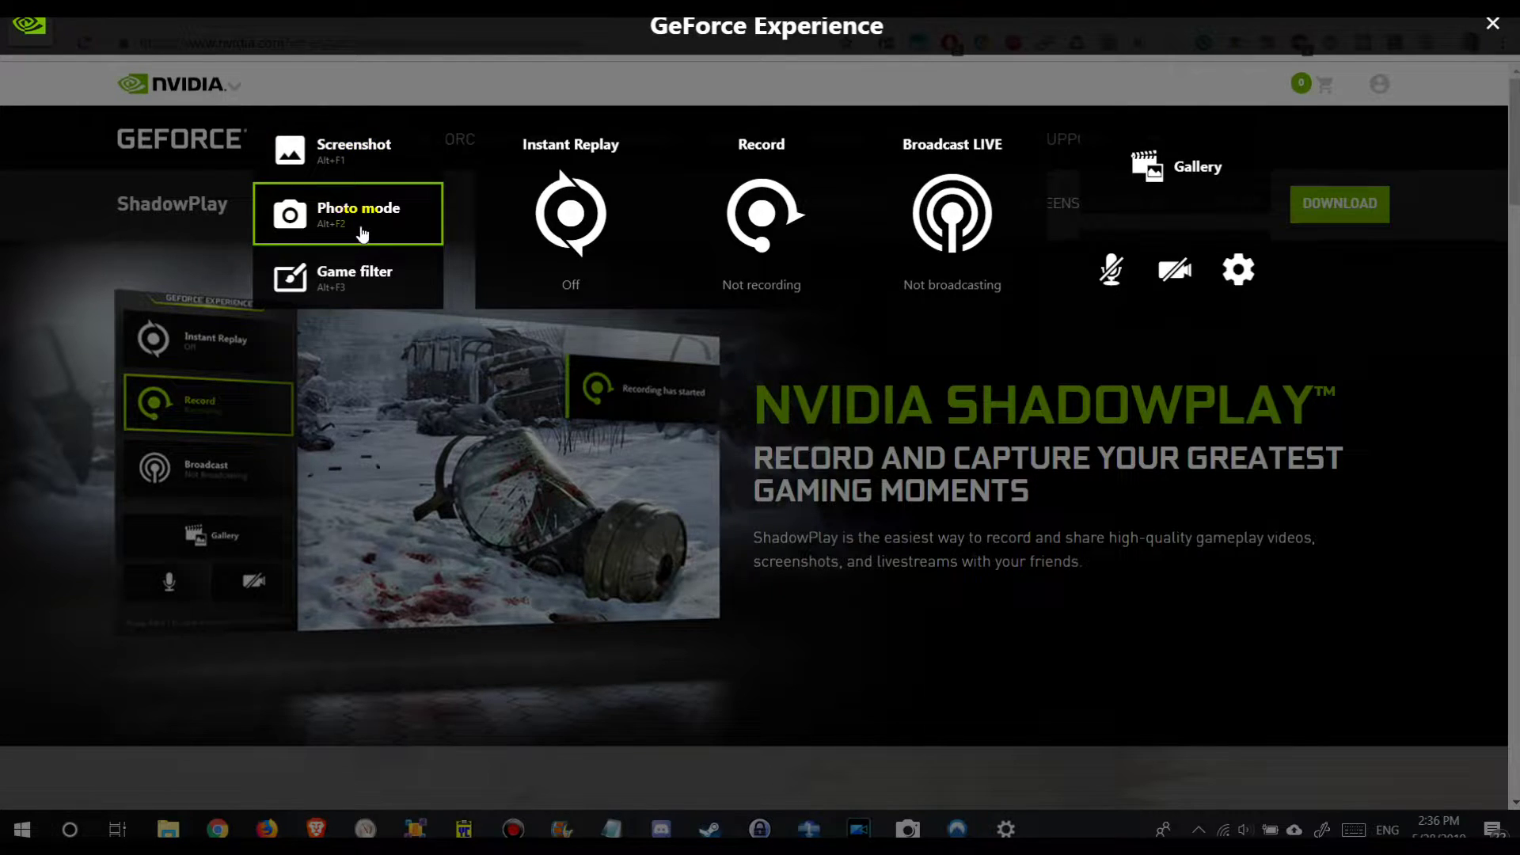
click(362, 297)
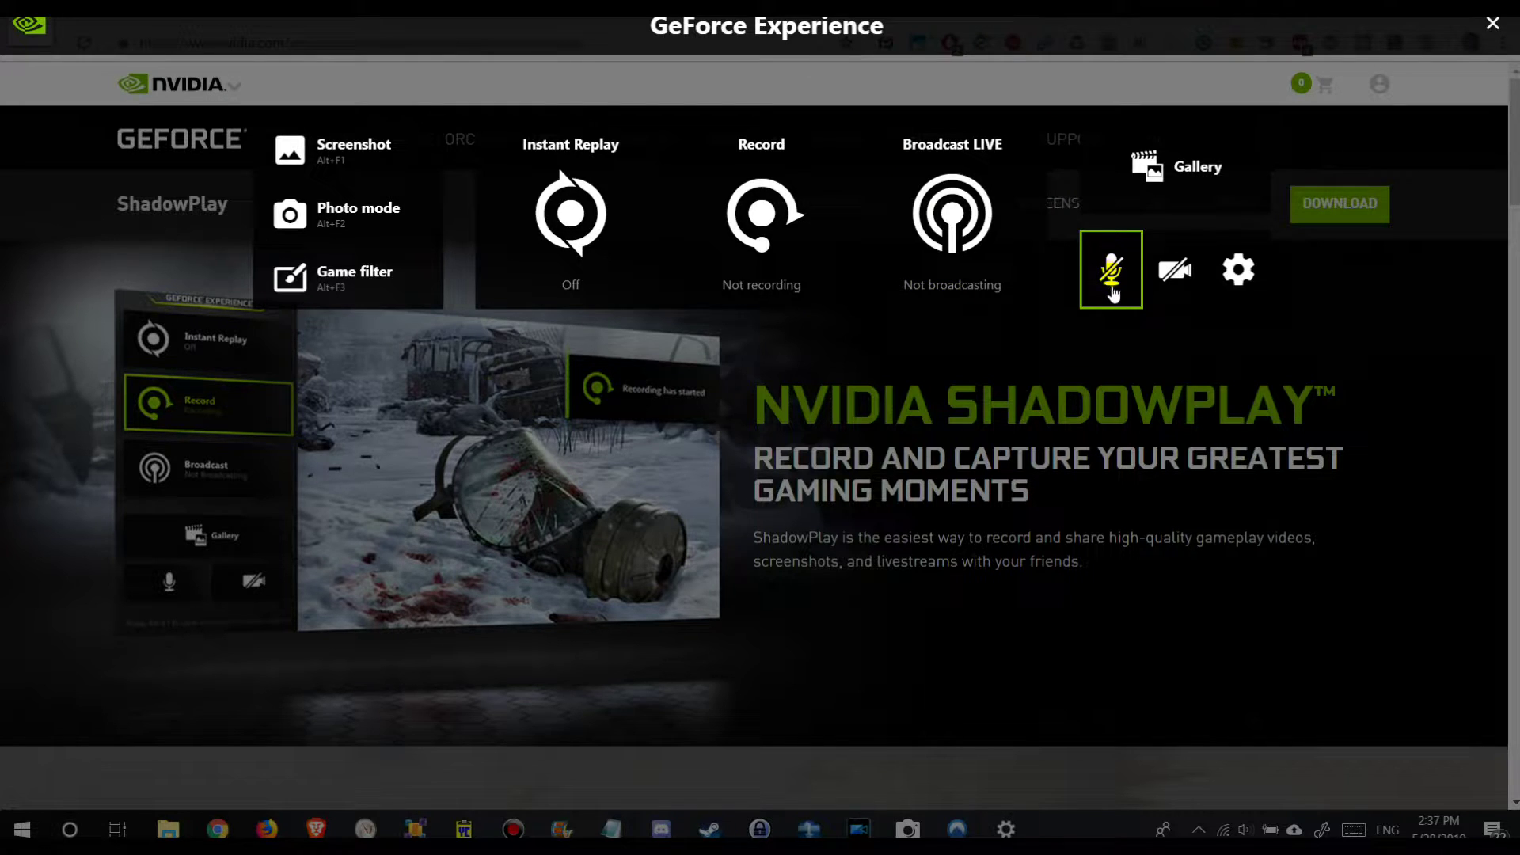
click(1172, 174)
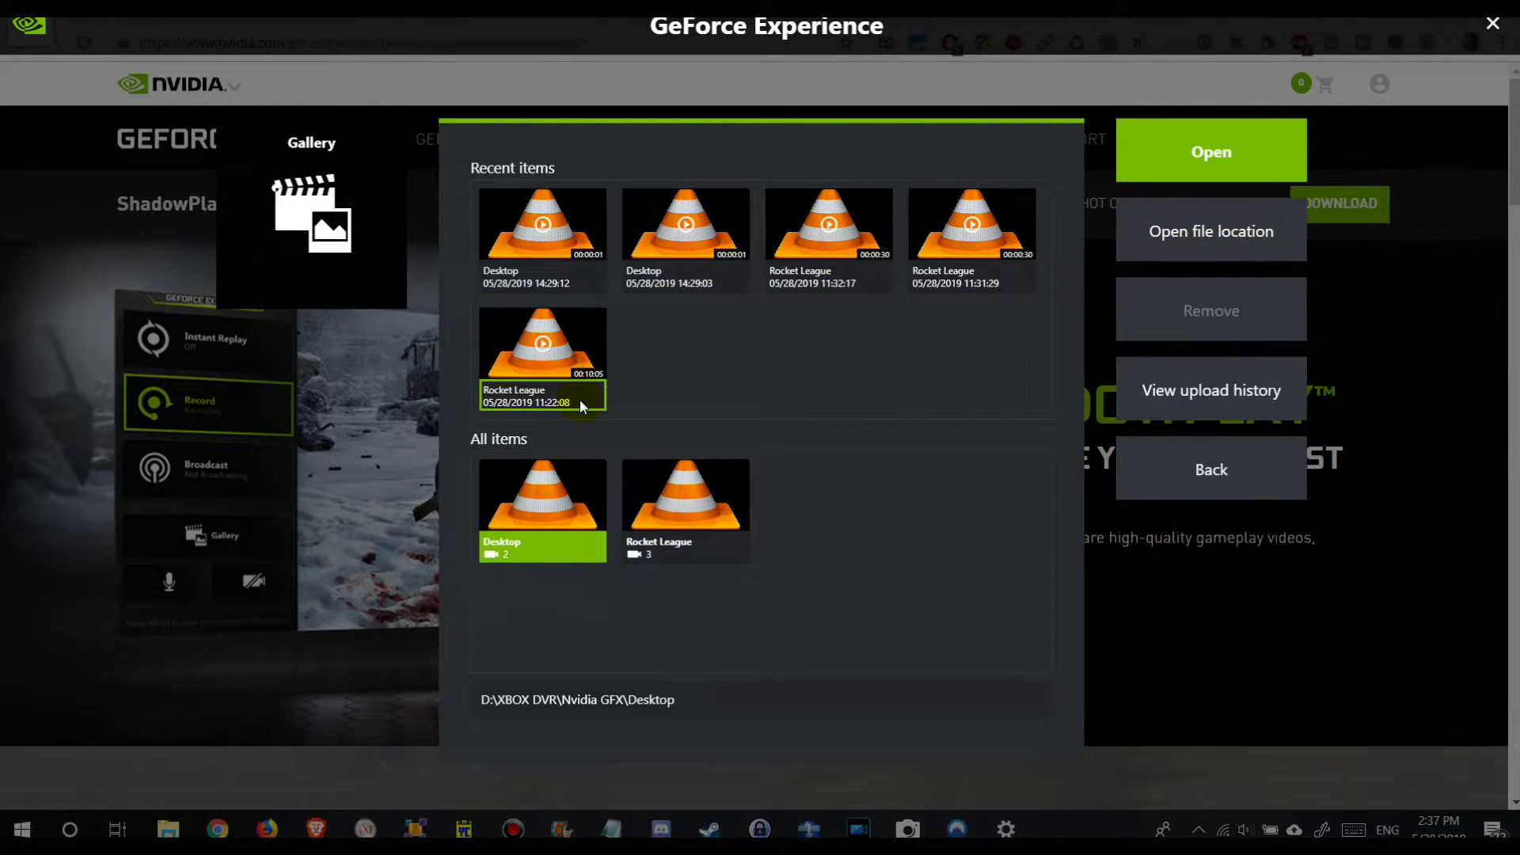
Step: Select the Rocket League 11:31:29 clip, then close the Gallery back to the main overlay
click(937, 245)
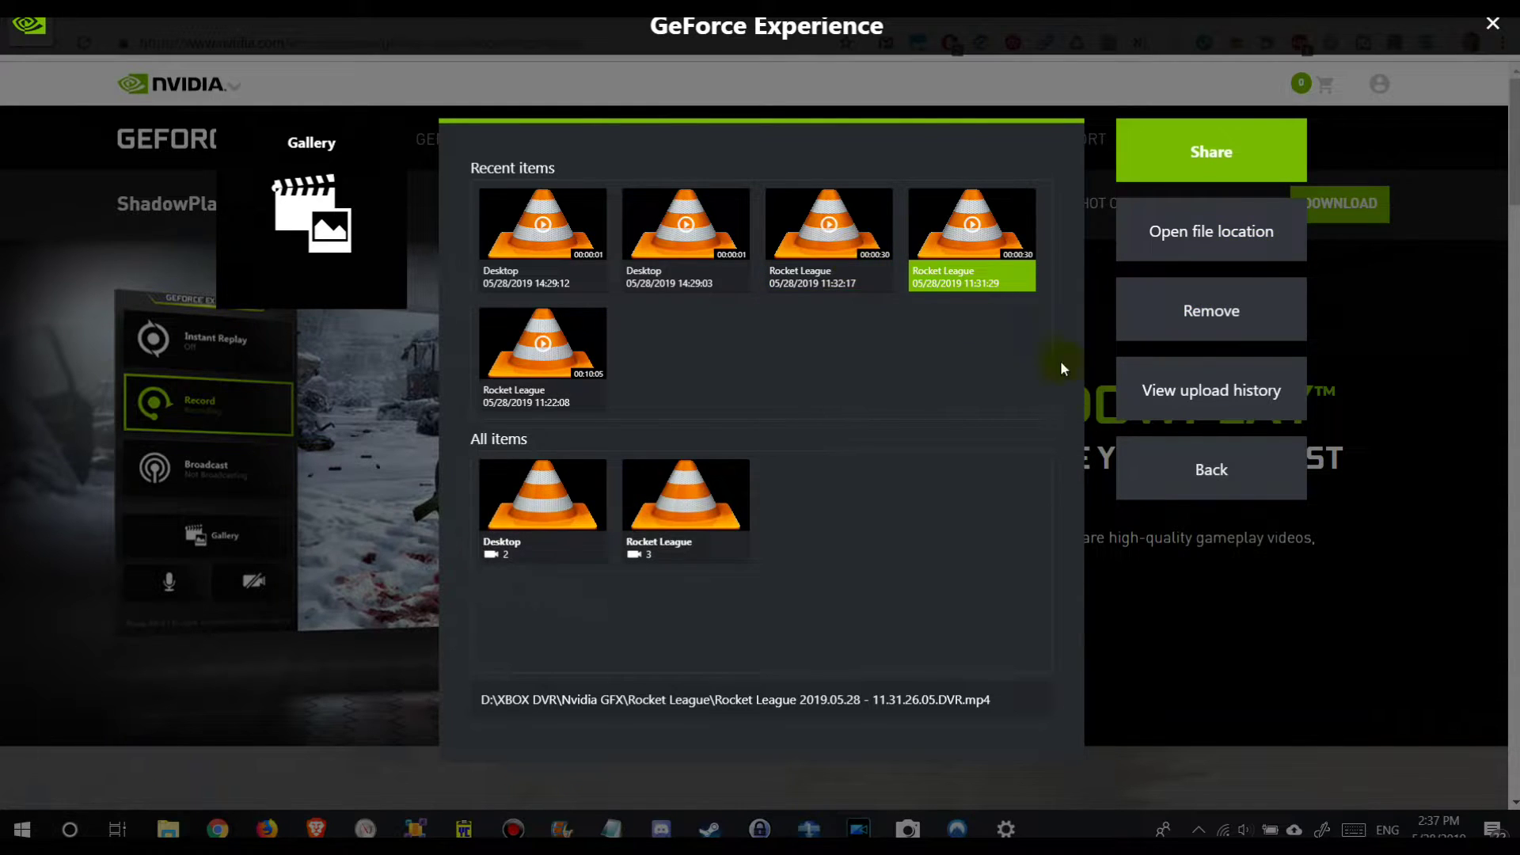
click(1191, 462)
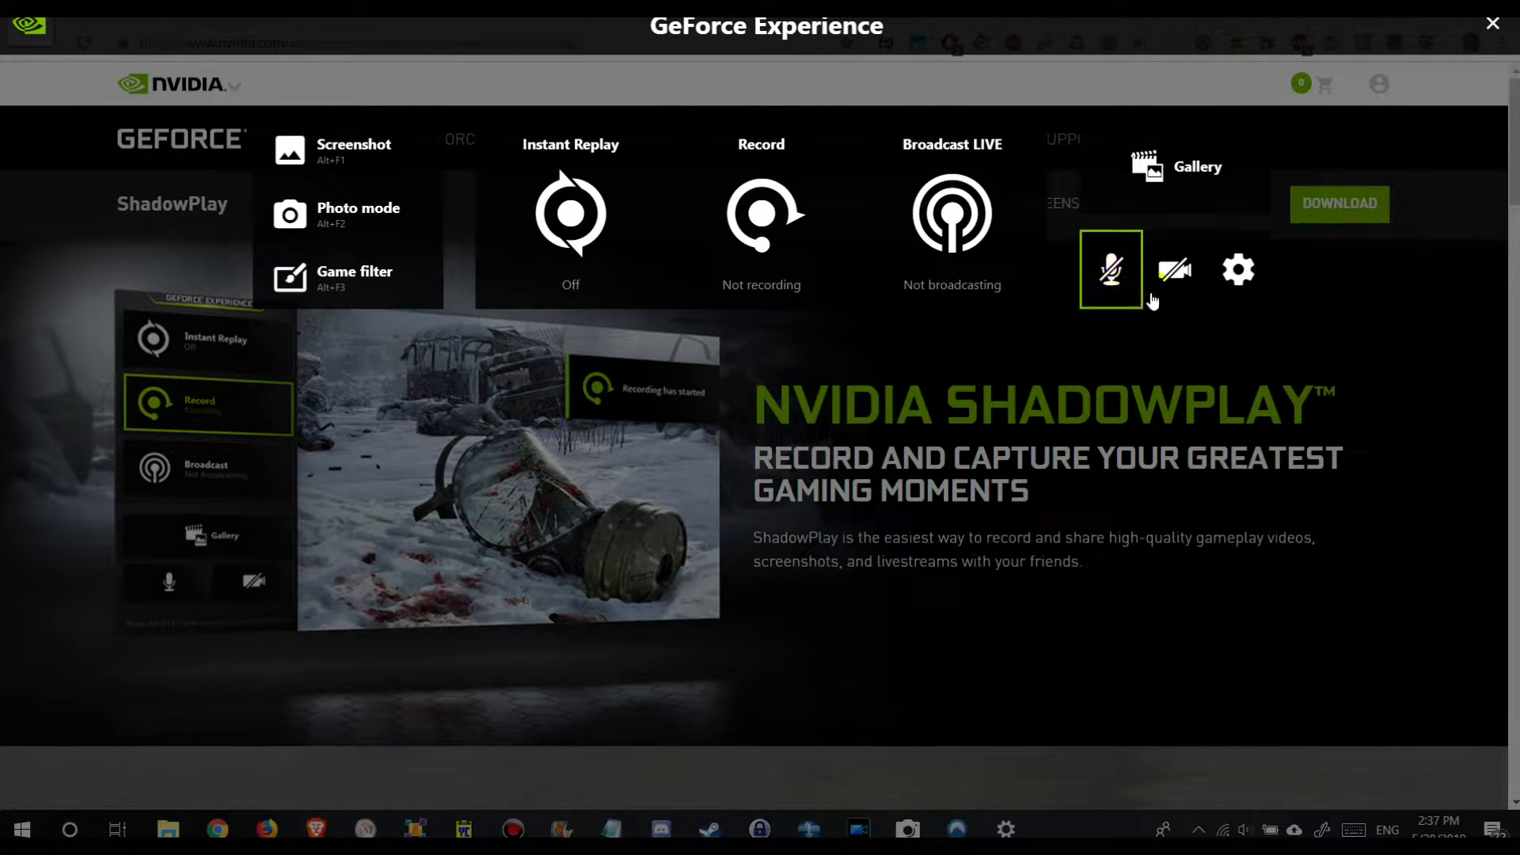
Step: Open the overlay Settings panel listing Connect, HUD layout, Recordings, Highlights and Audio
click(1238, 271)
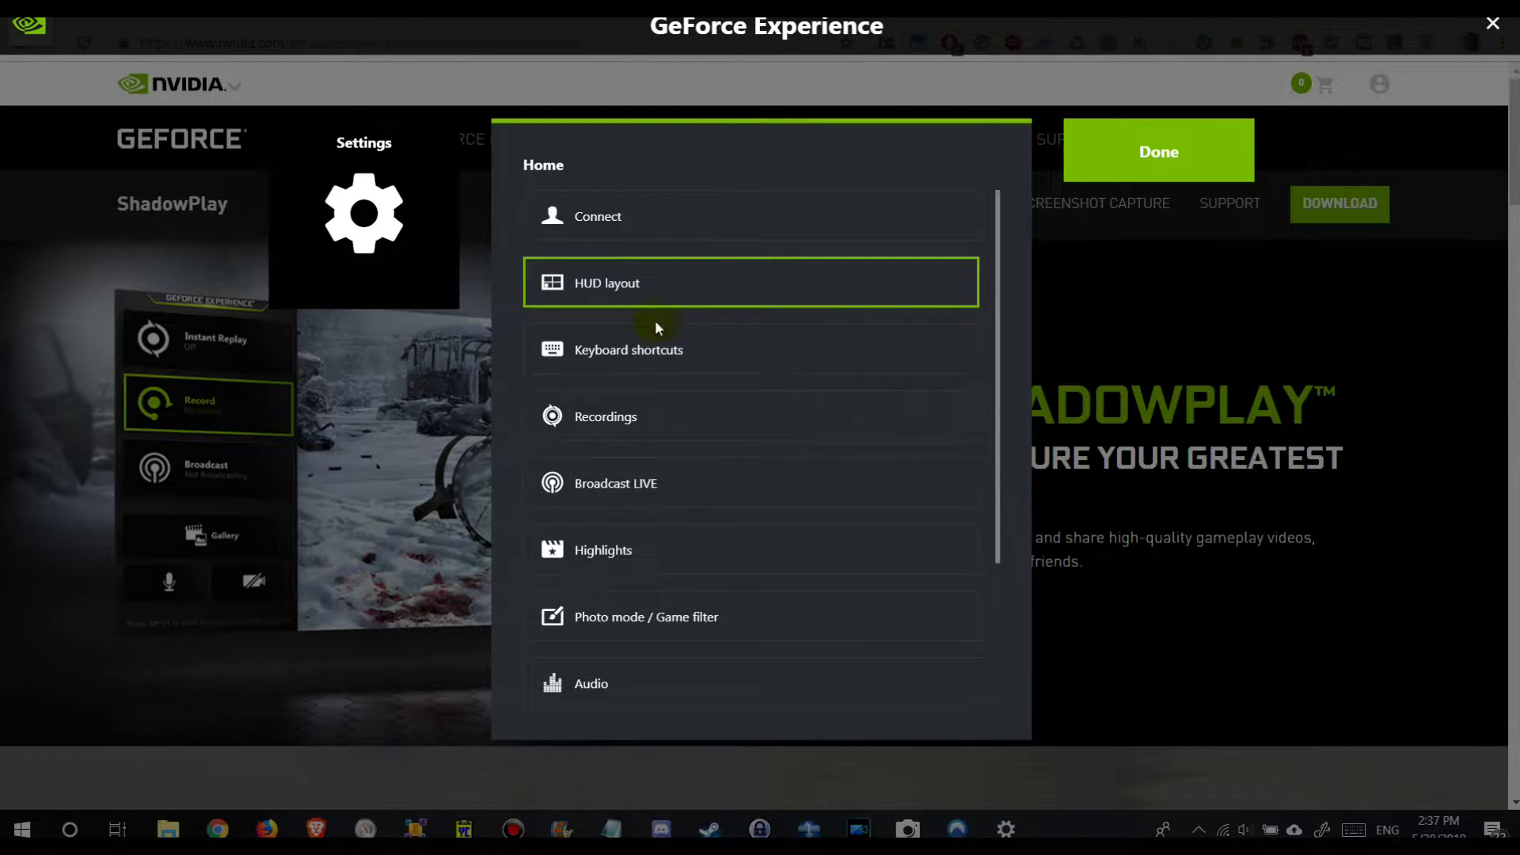
click(784, 291)
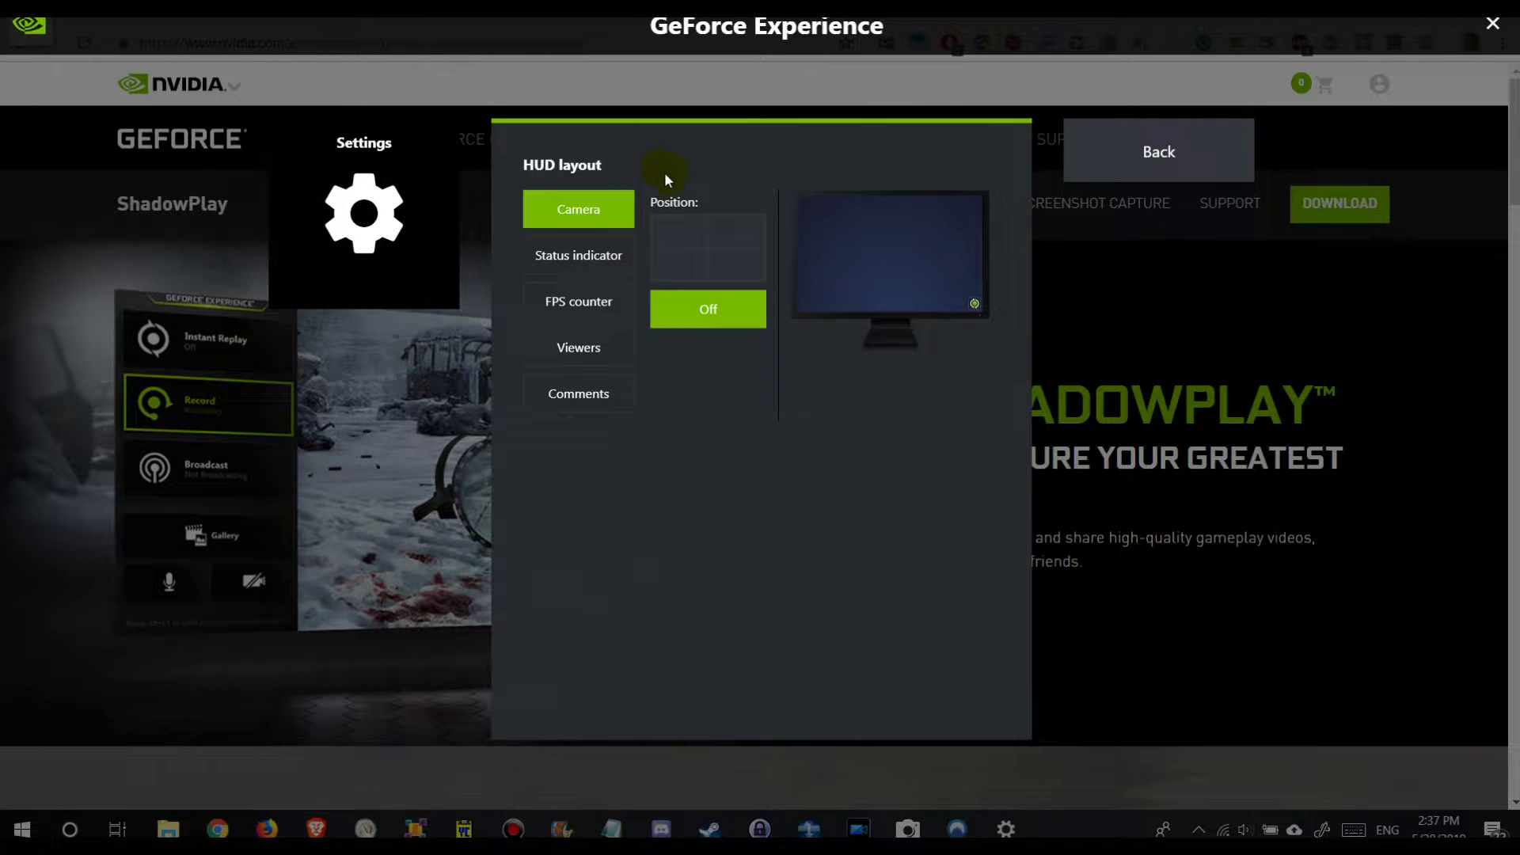
click(1176, 160)
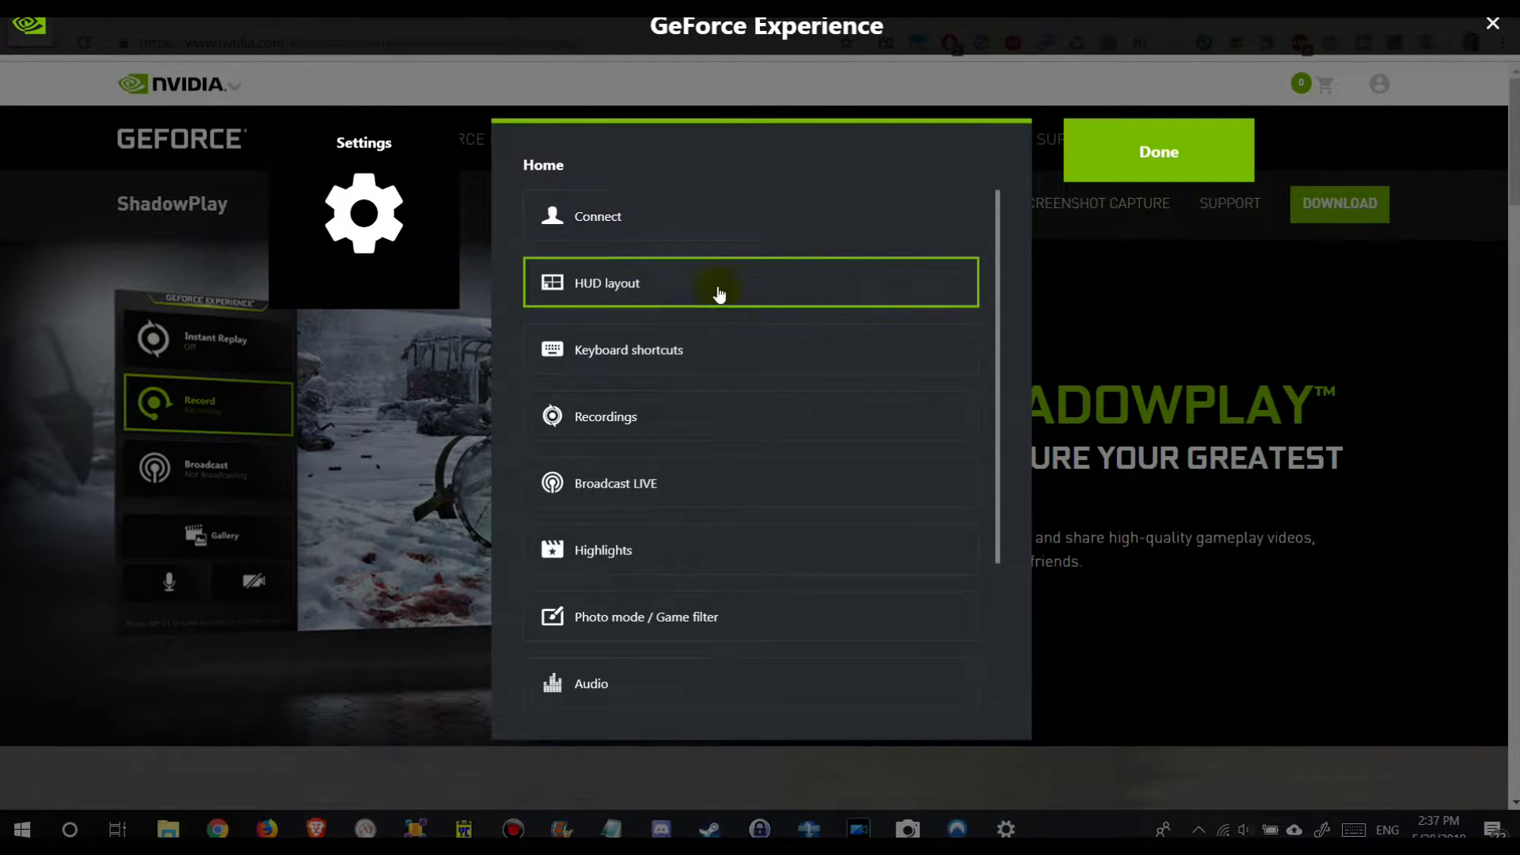
click(595, 352)
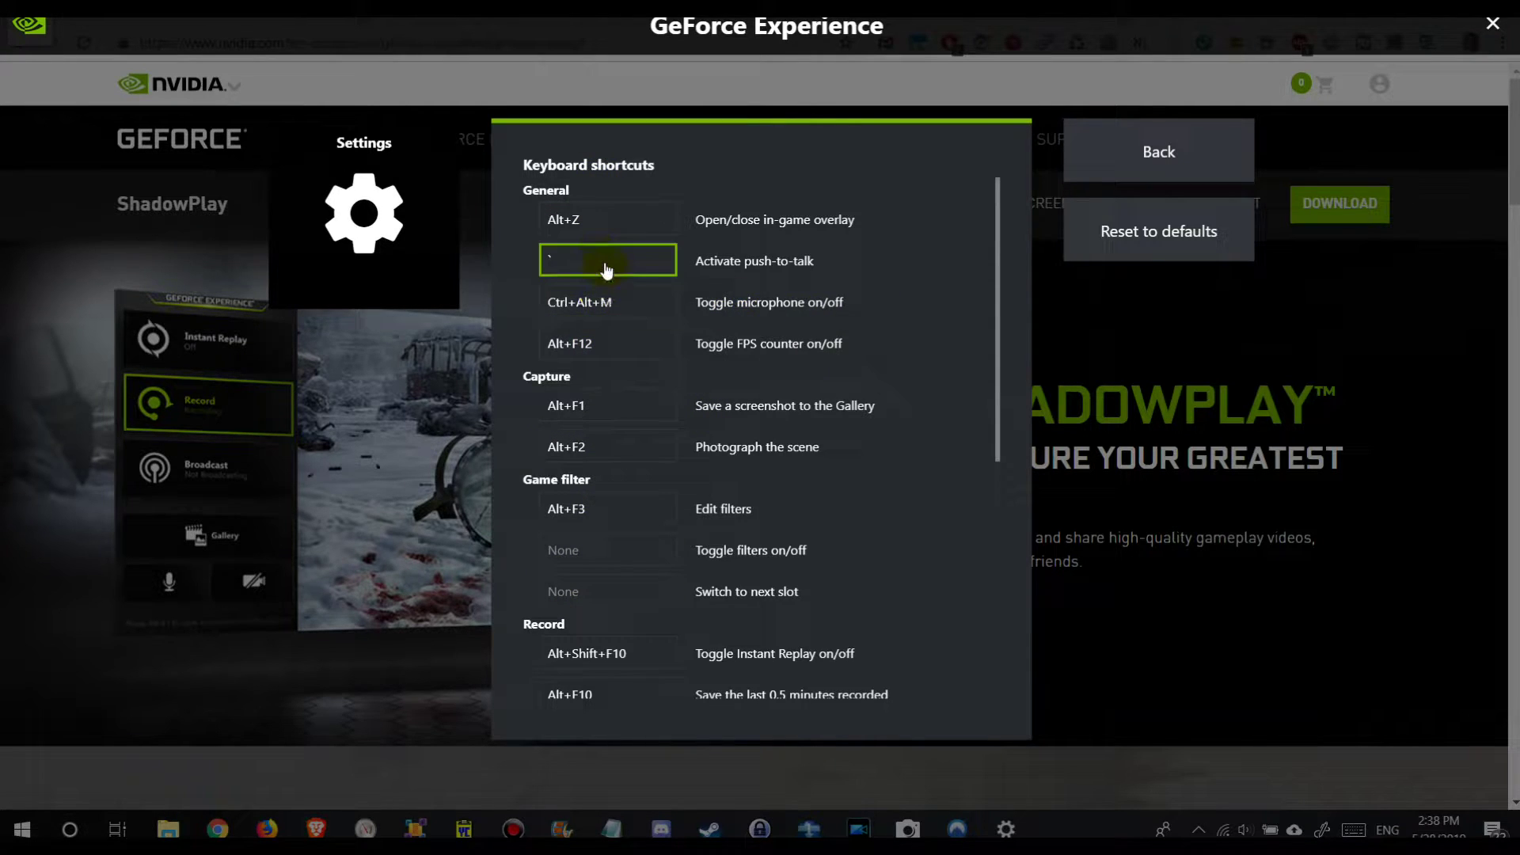
drag(1000, 314, 1028, 557)
scroll(626, 357, up, 5)
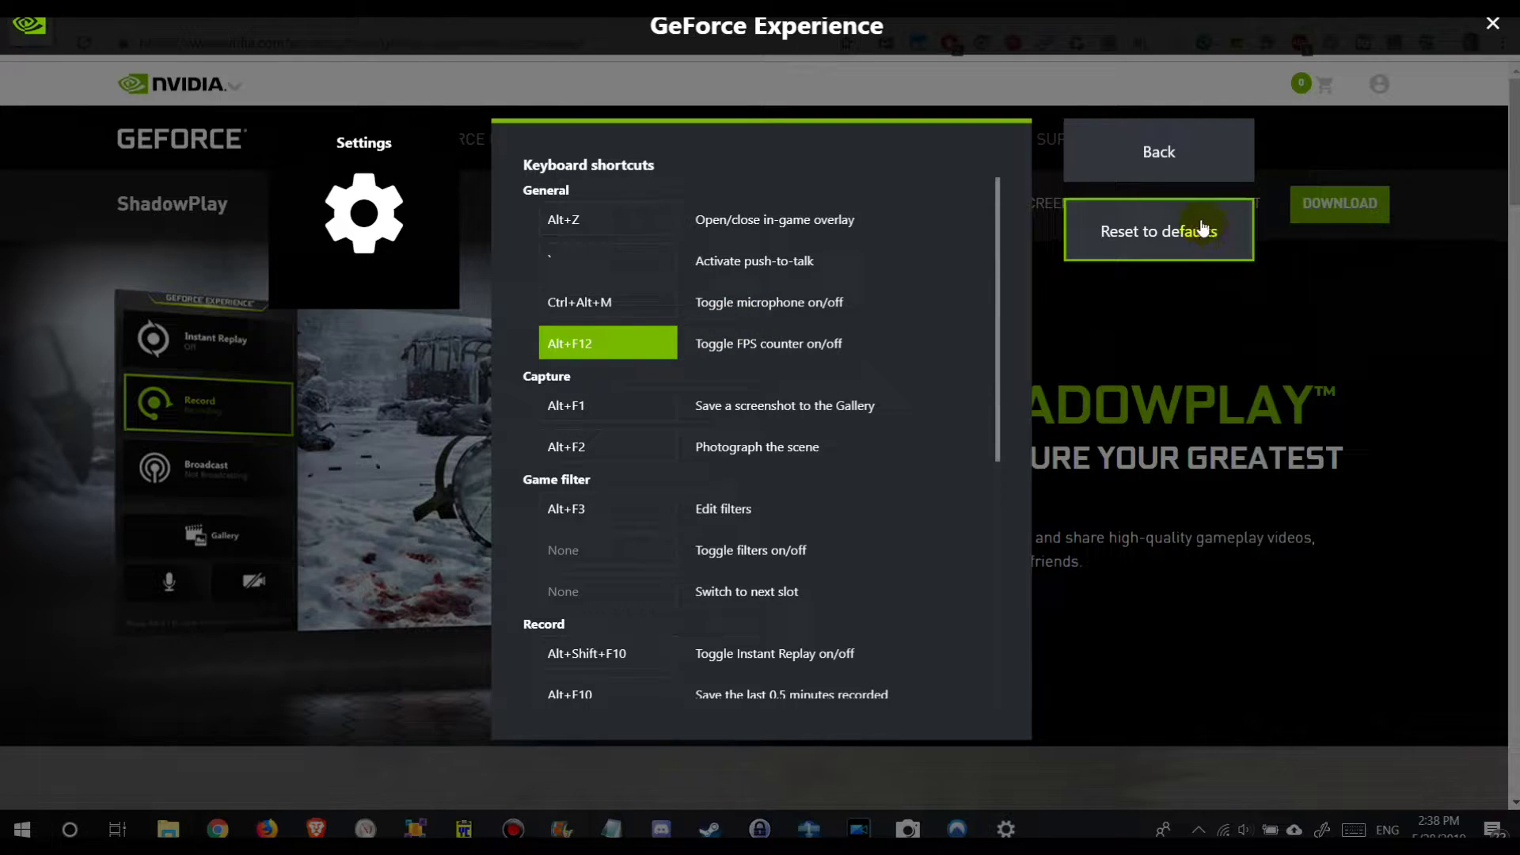
click(1160, 181)
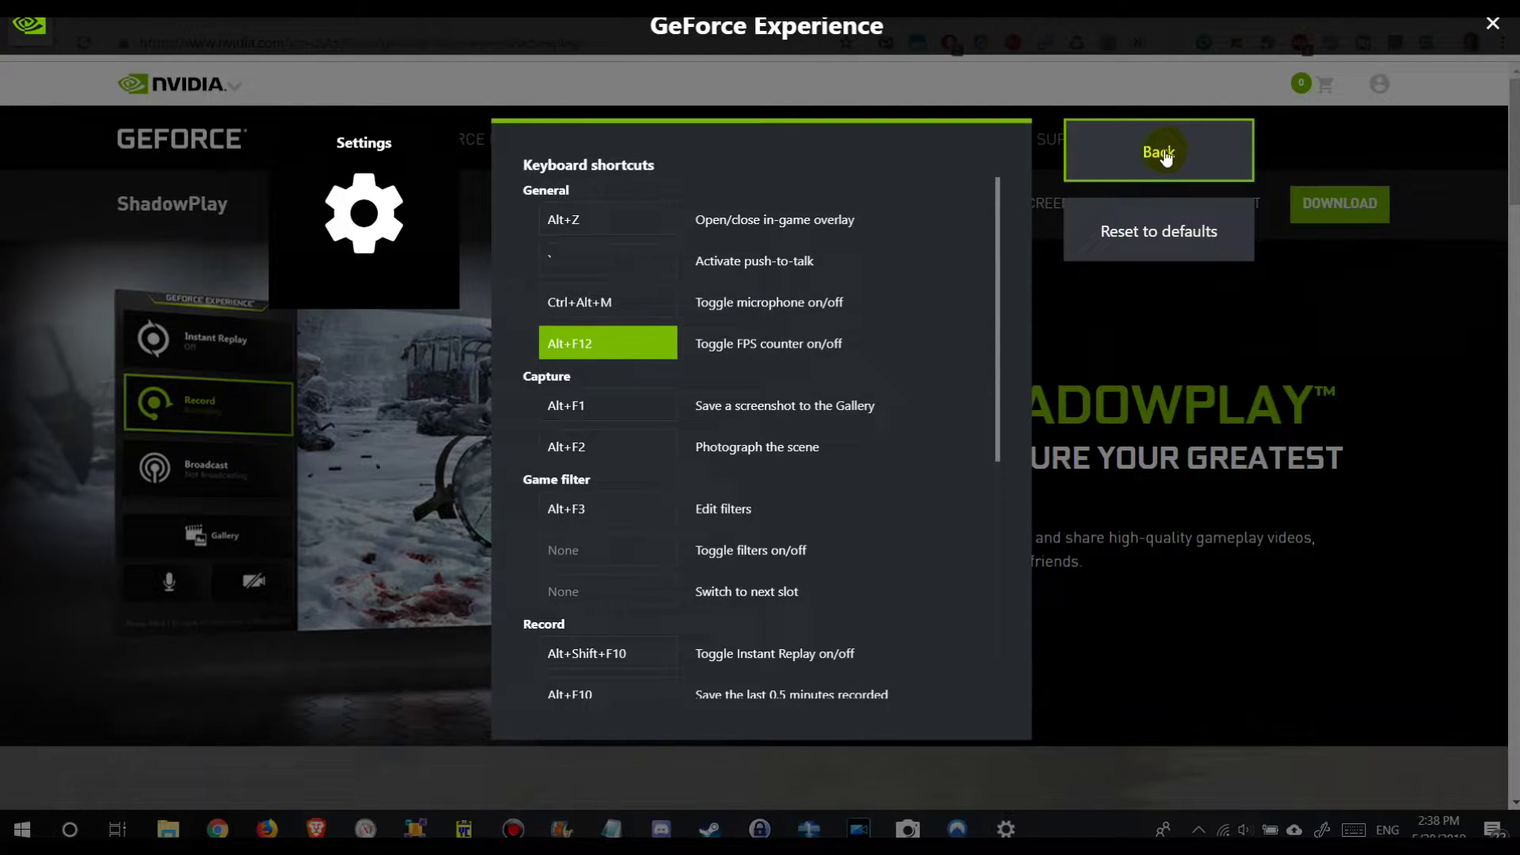
click(1161, 154)
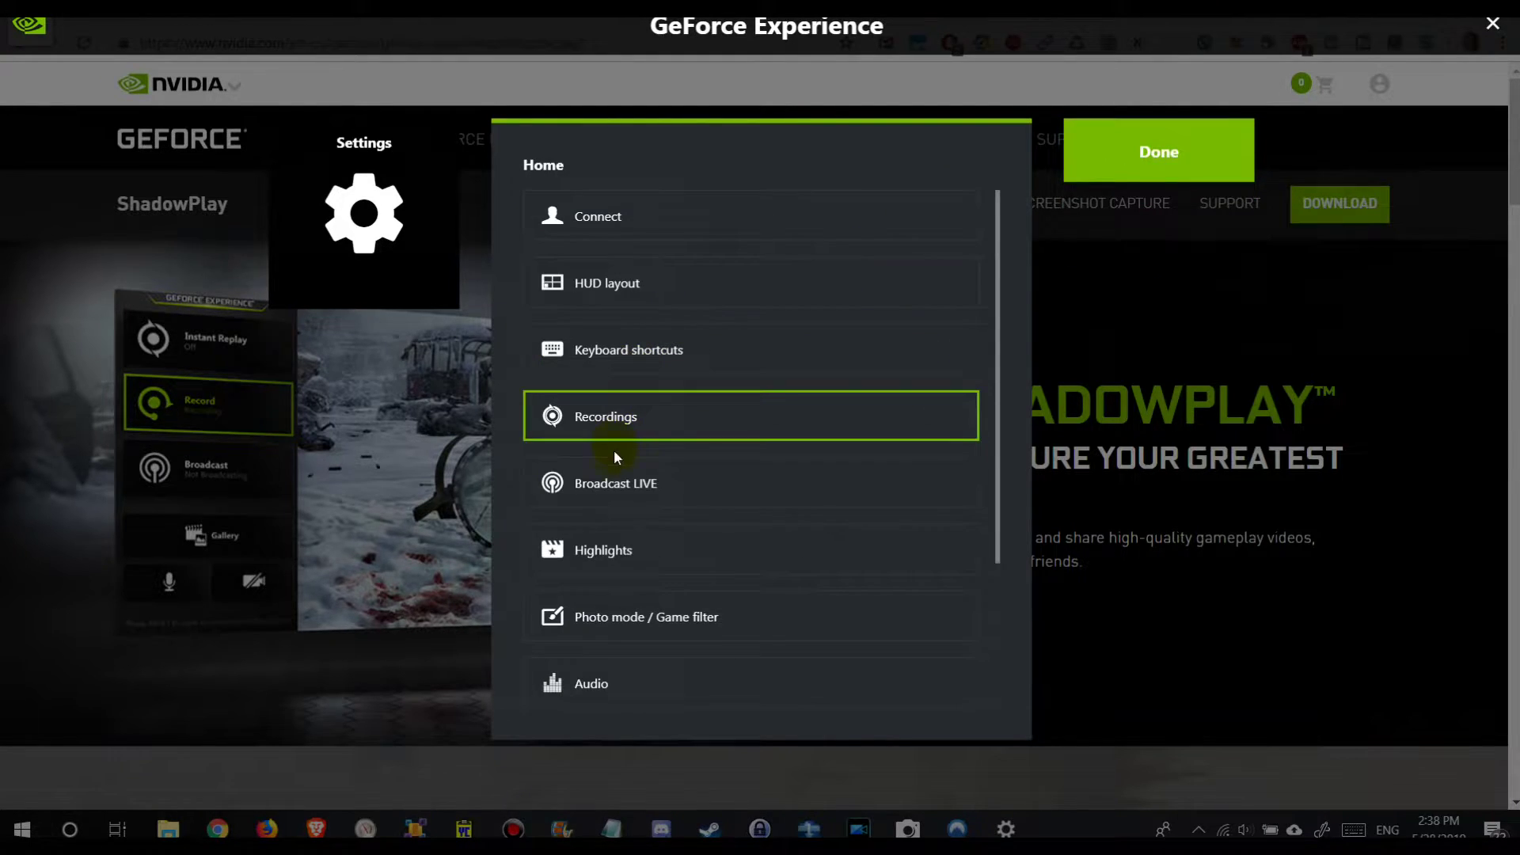
Step: In Recordings, browse for a temporary files folder, going up to the drive list and opening D:
click(622, 427)
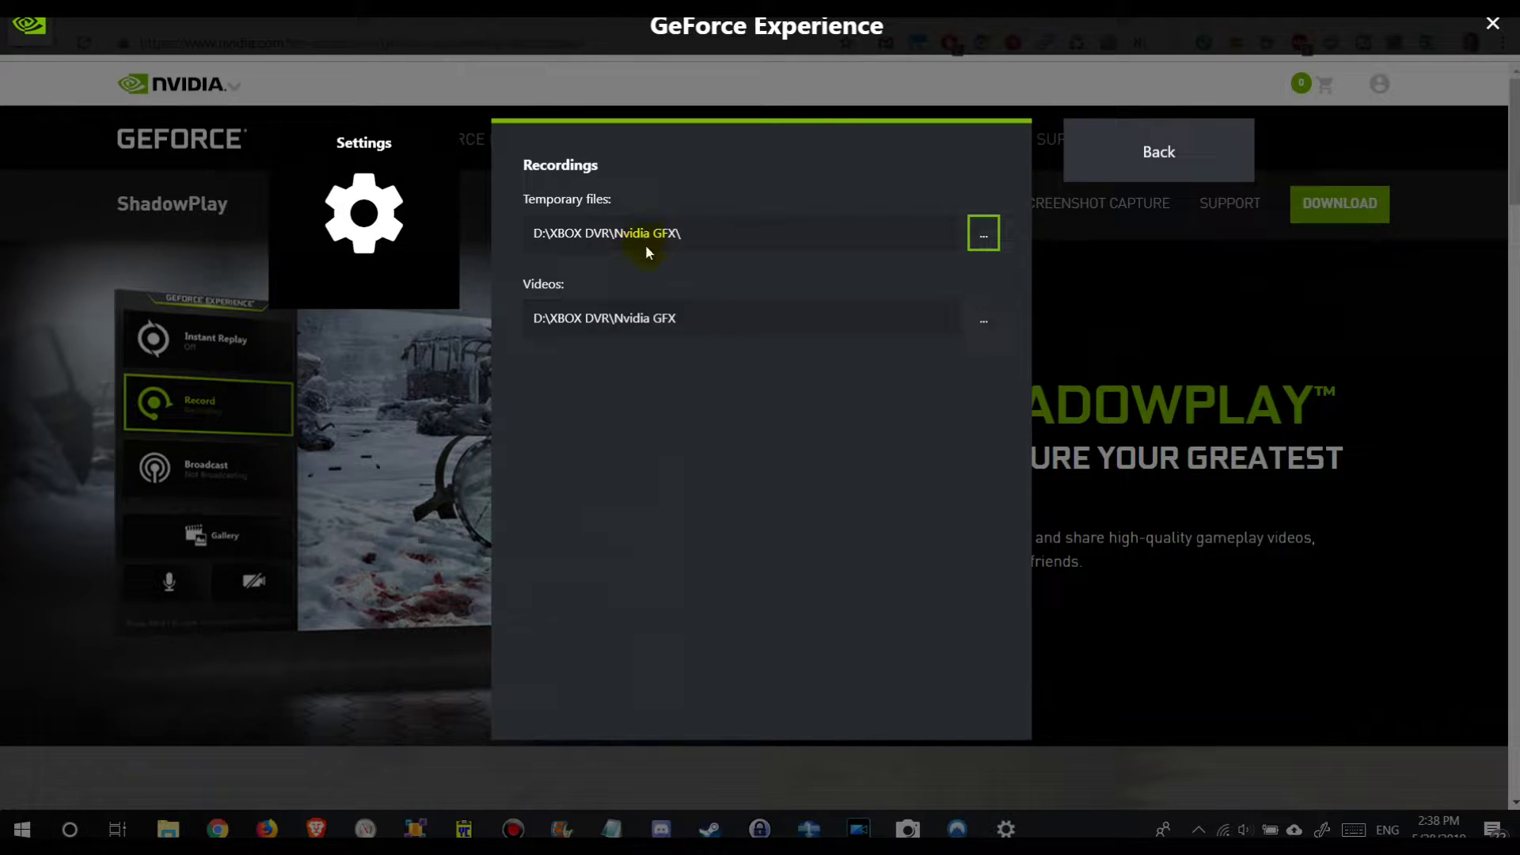
click(985, 234)
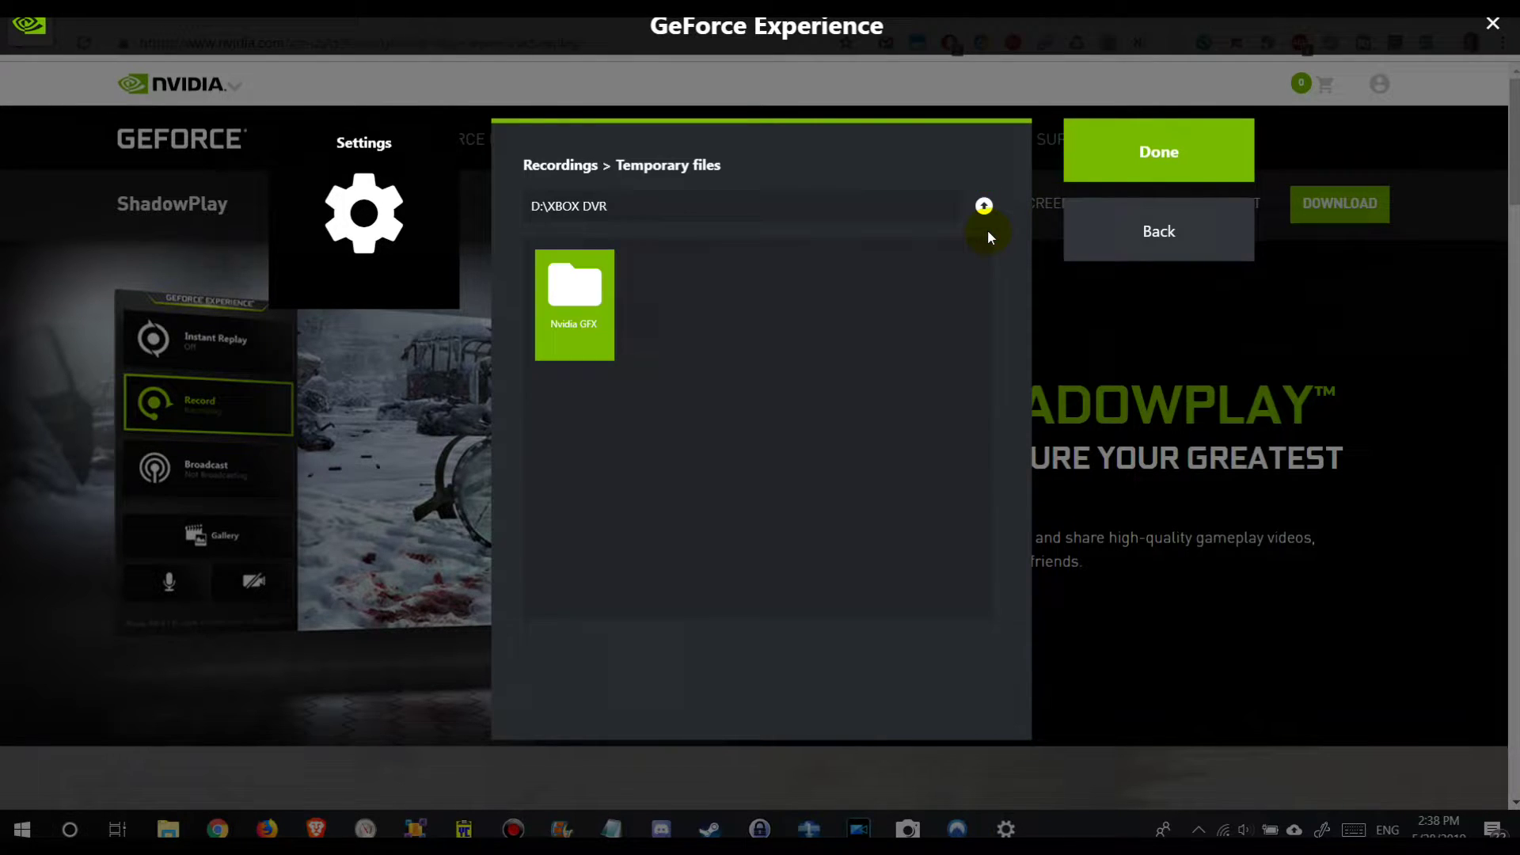
click(984, 207)
click(984, 207)
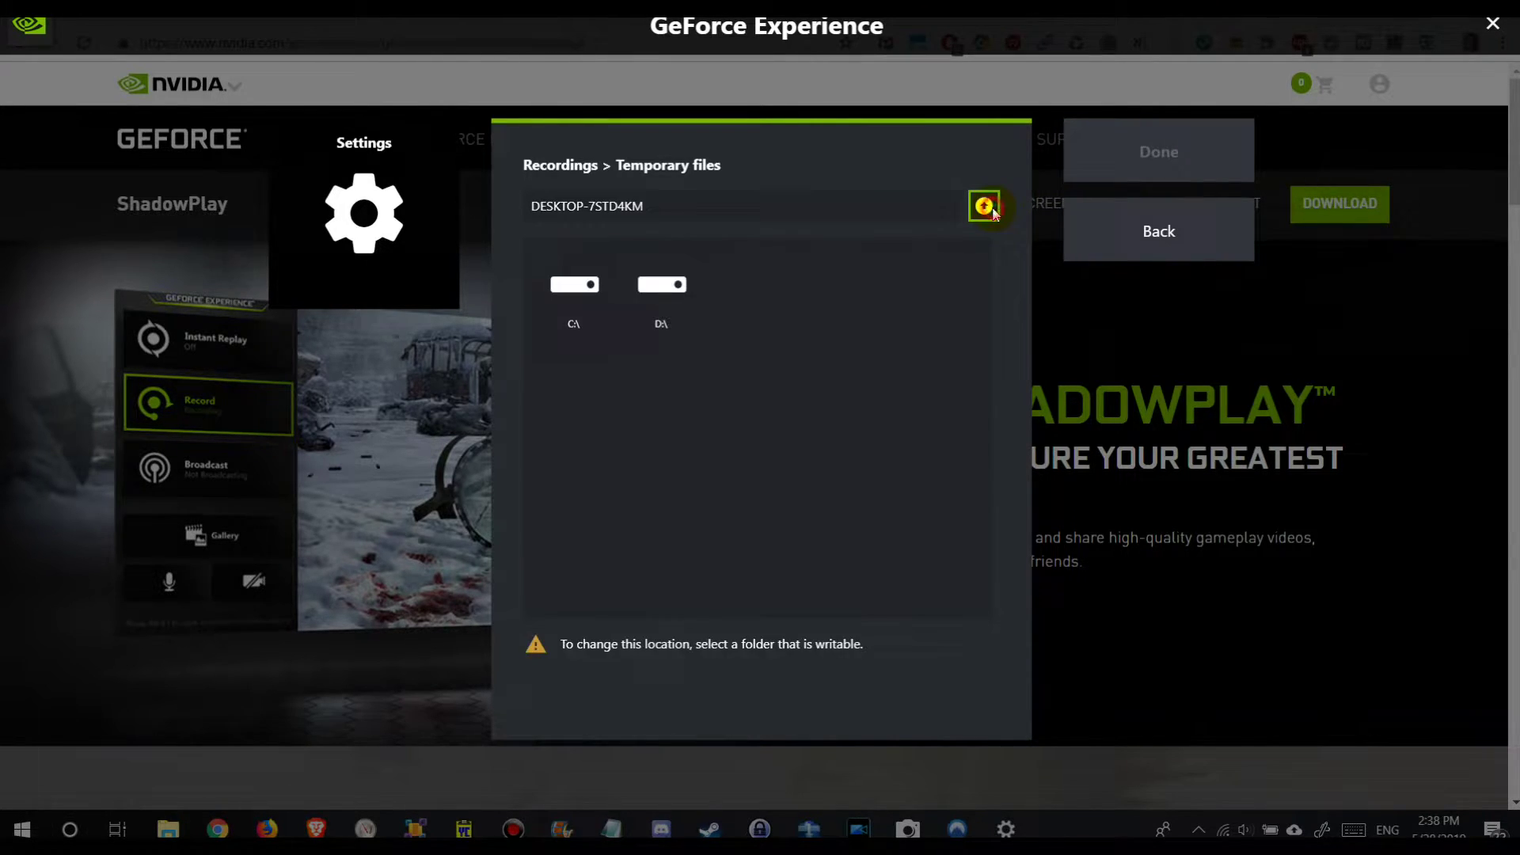
click(653, 296)
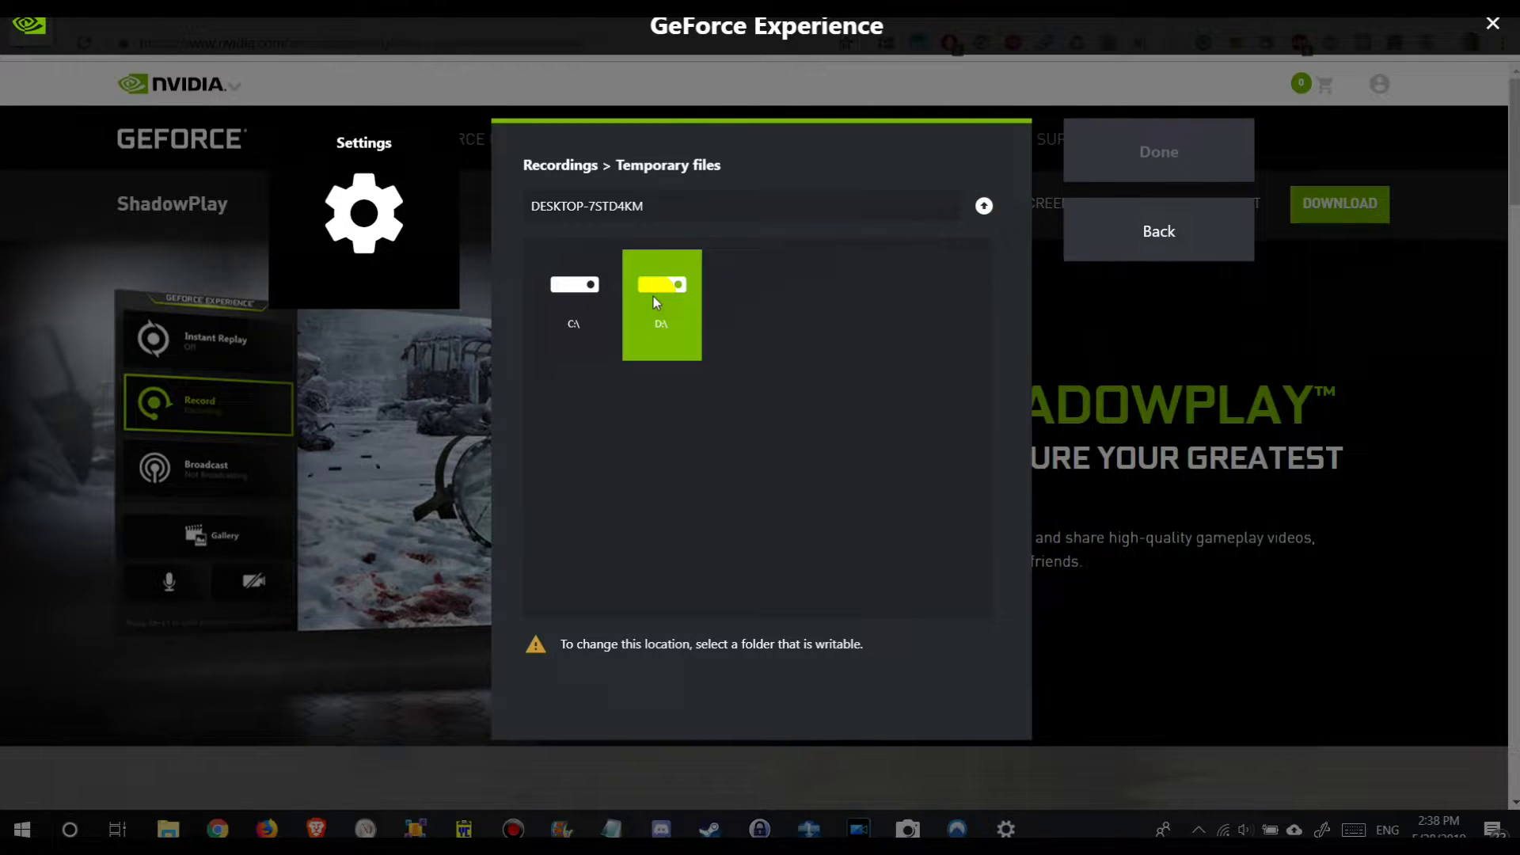
double_click(653, 296)
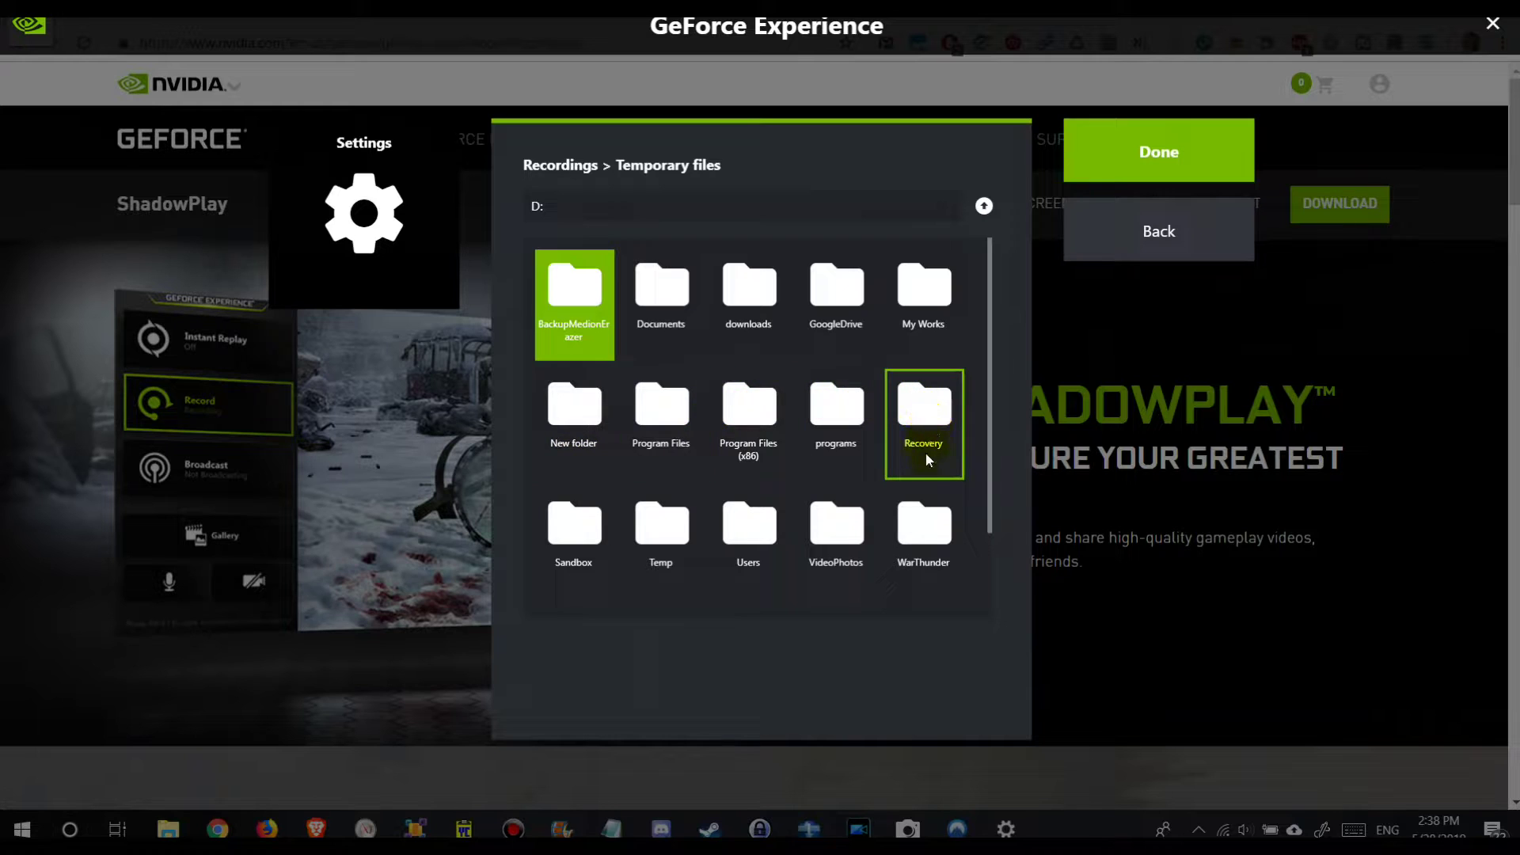
Step: Browse to D:\XBOX DVR\Nvidia GFX\Rocket League, then back out to the Settings Home list
drag(988, 377, 1014, 353)
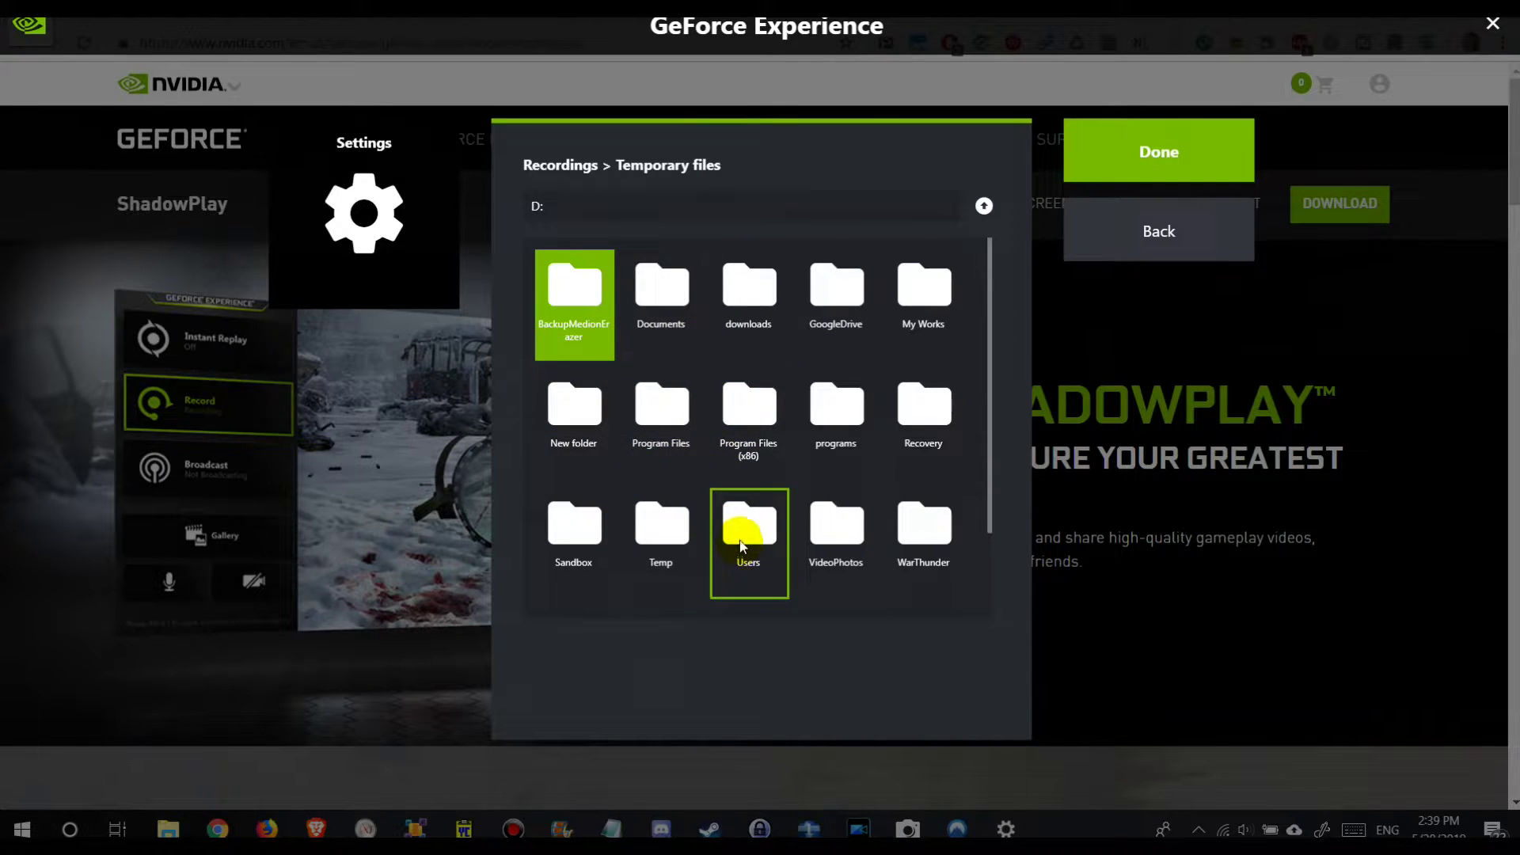
scroll(743, 519, down, 1)
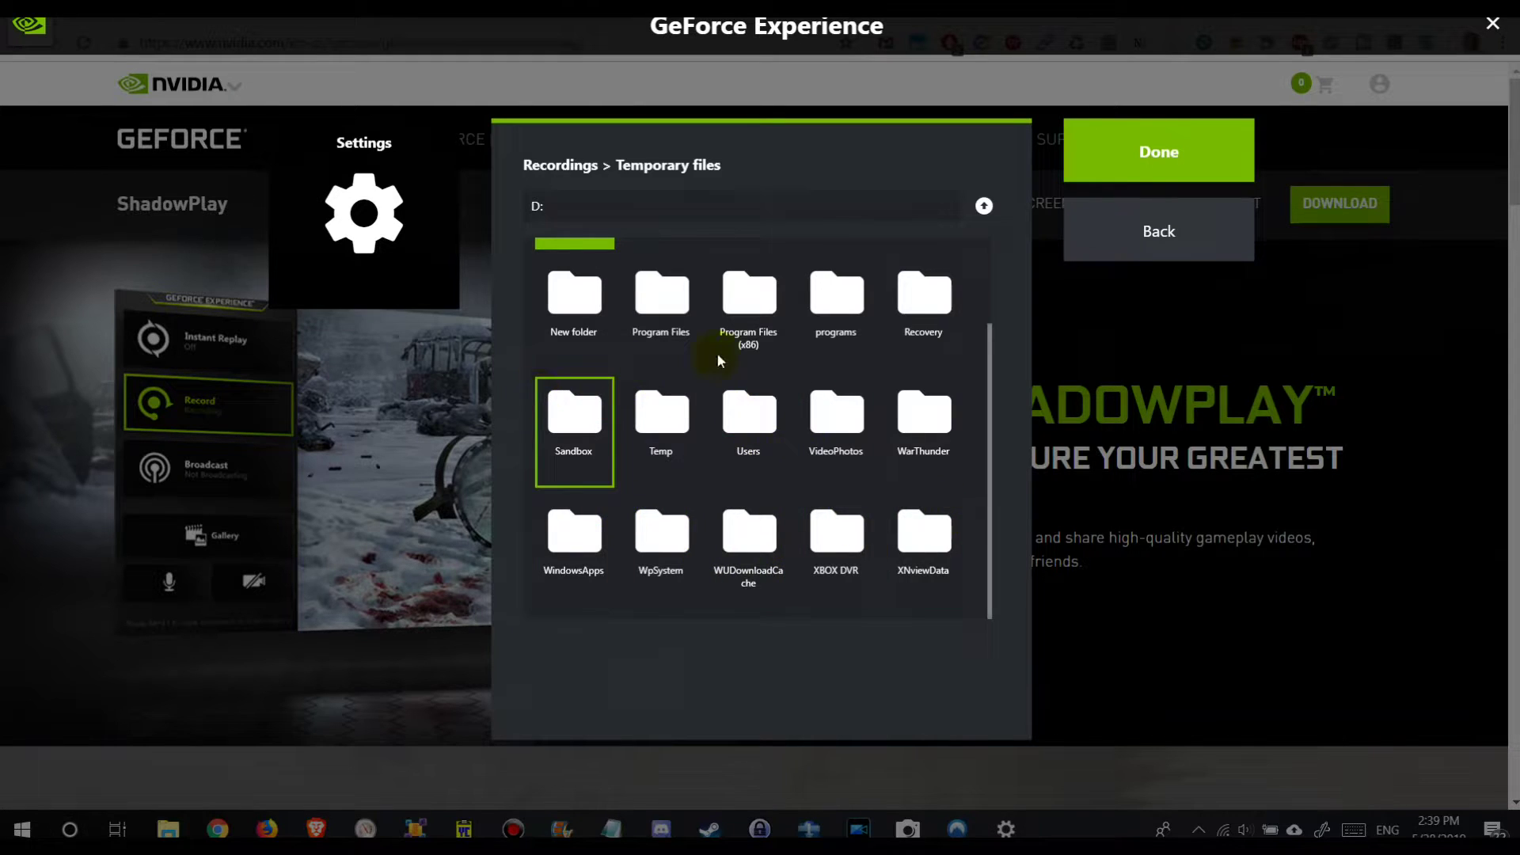
scroll(720, 444, up, 1)
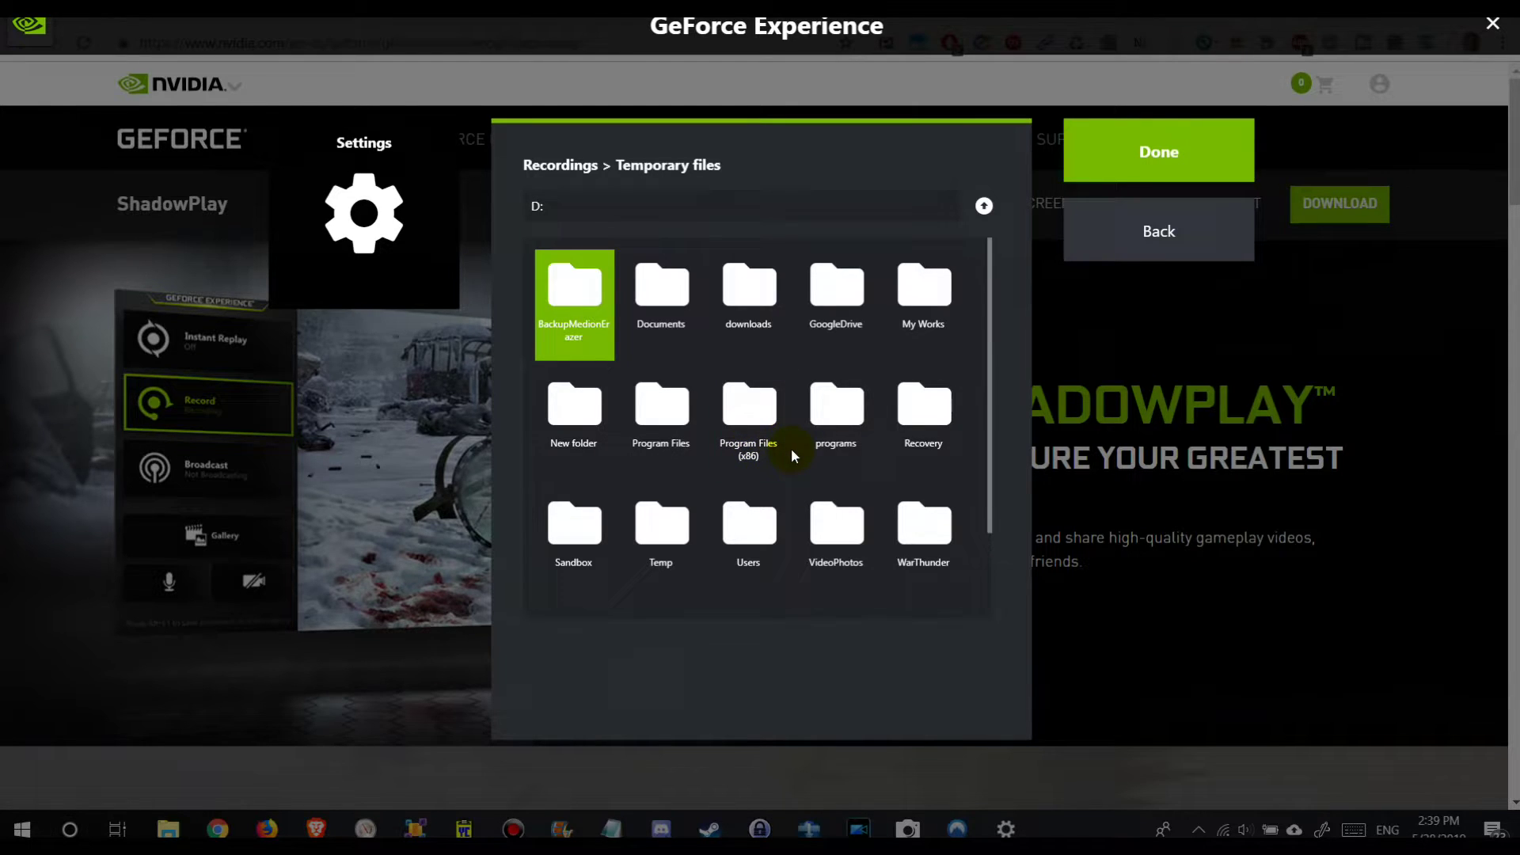
click(984, 206)
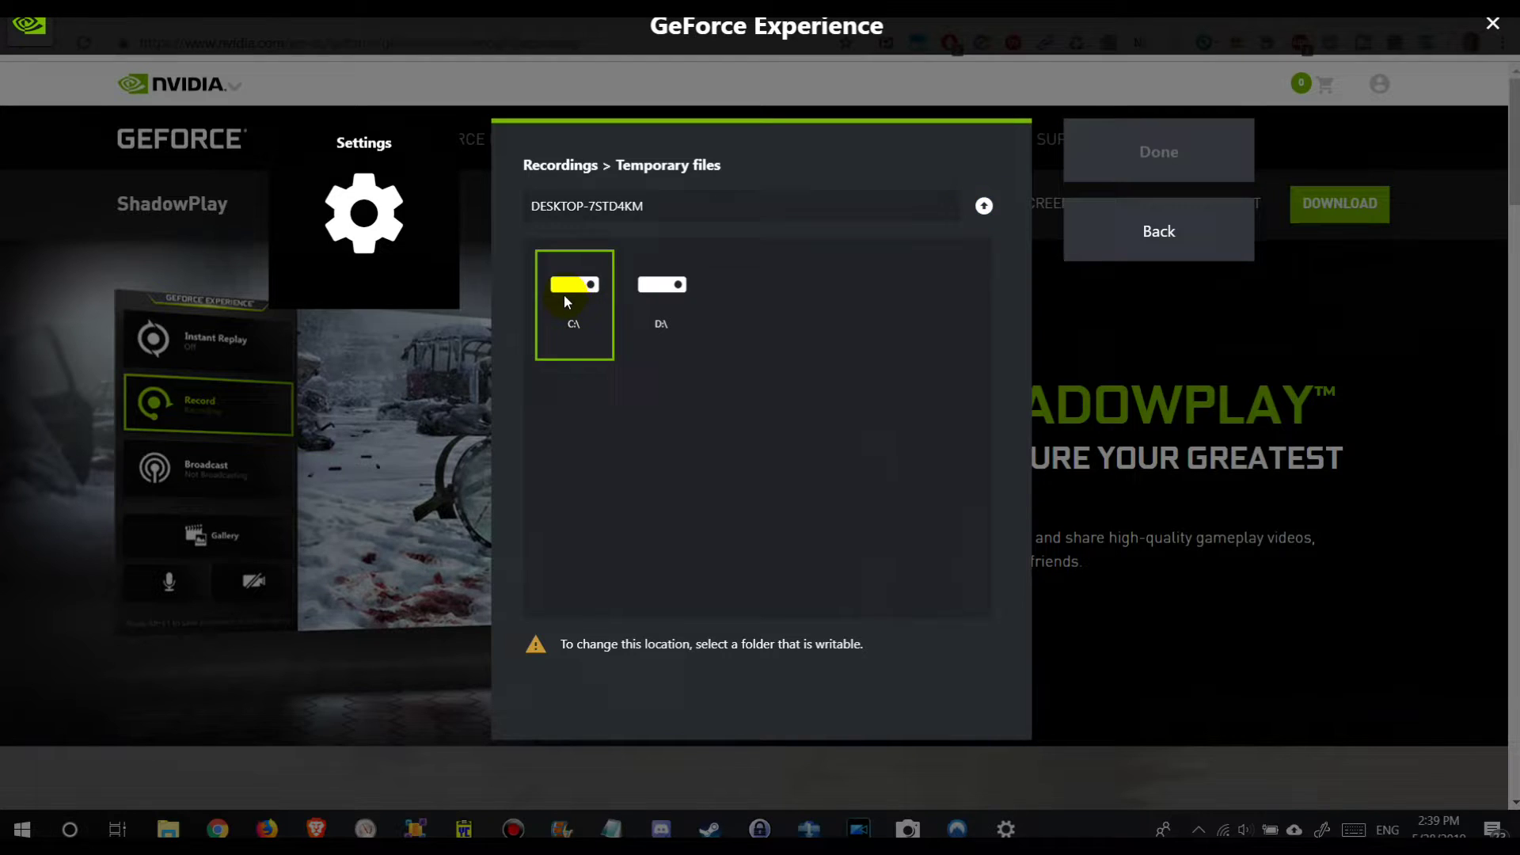
double_click(664, 285)
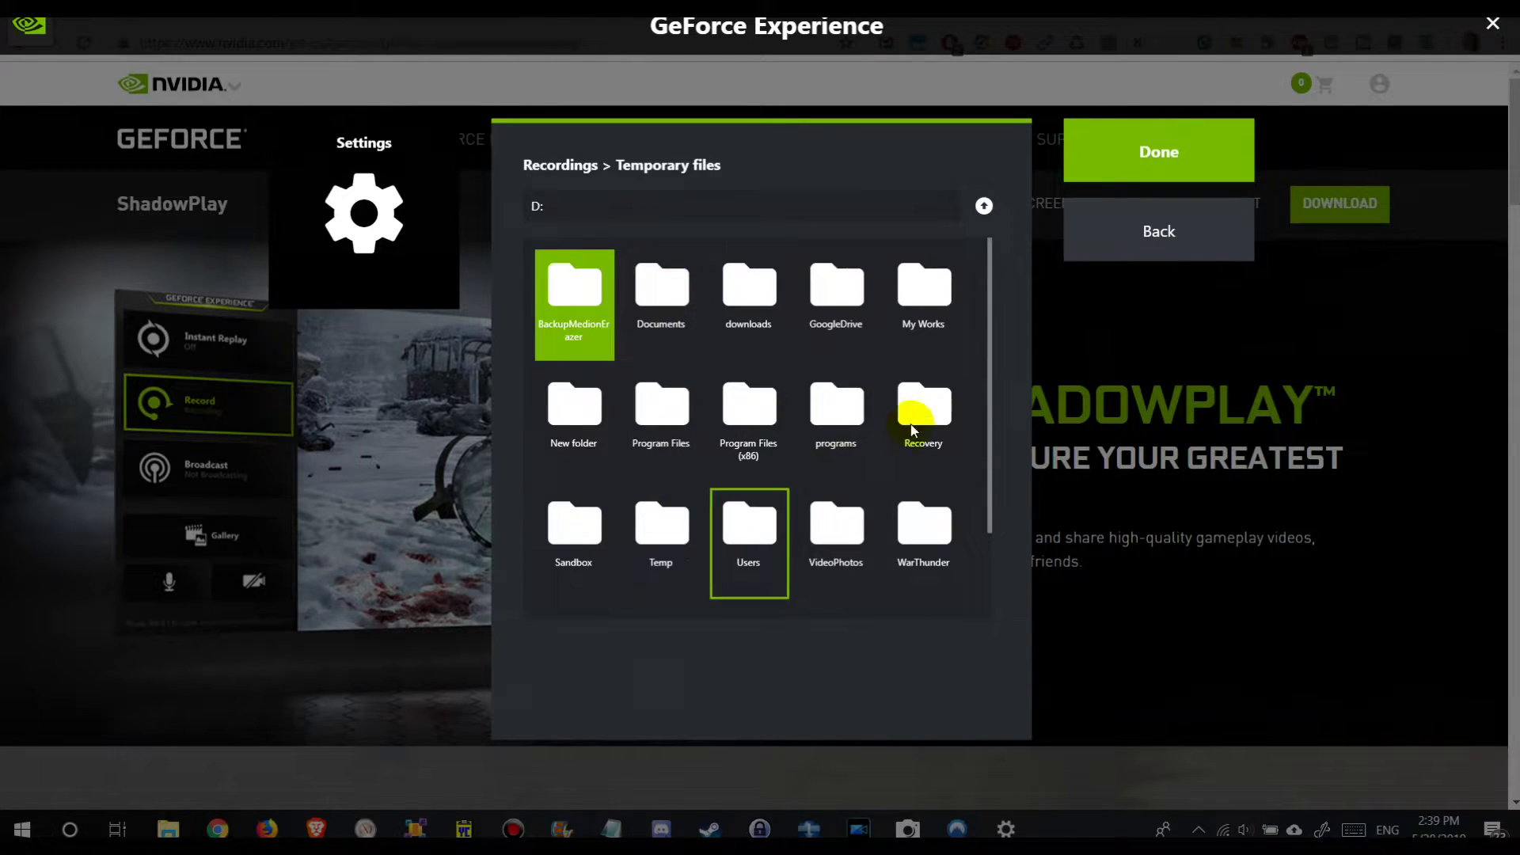
scroll(910, 432, down, 1)
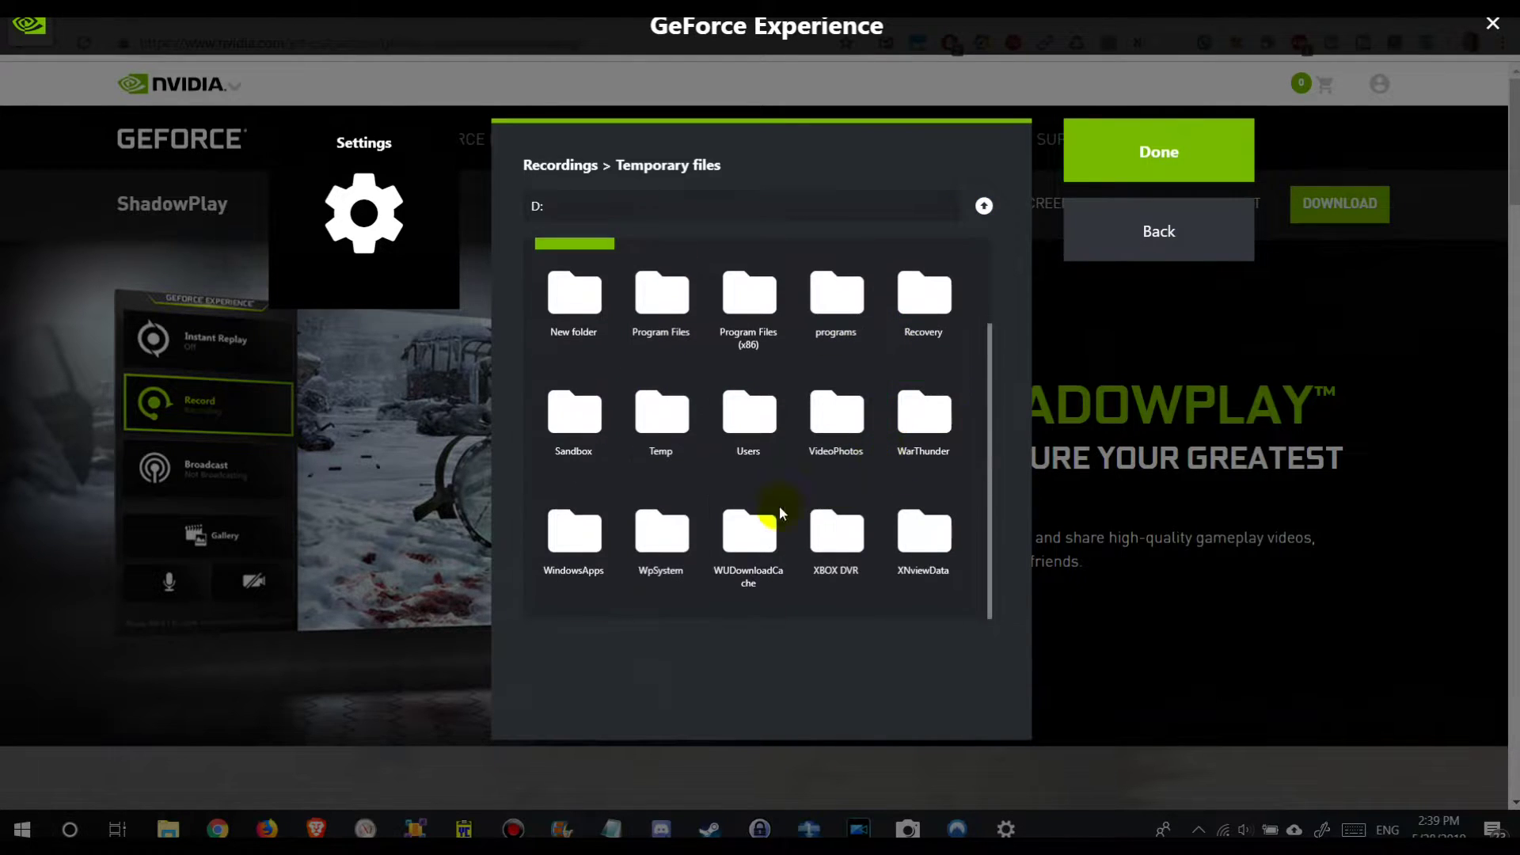
double_click(855, 554)
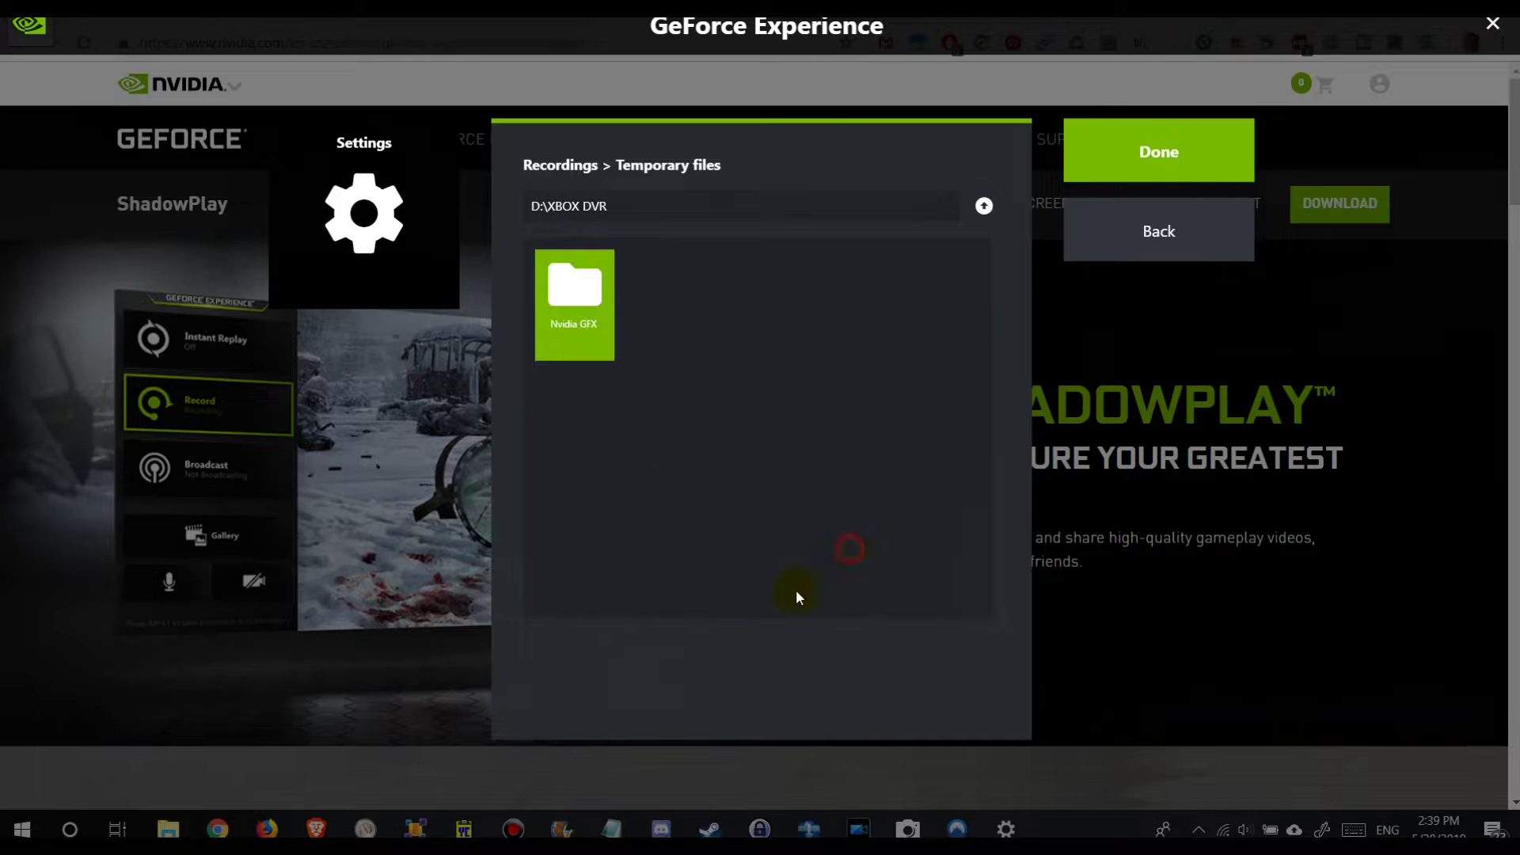
double_click(568, 291)
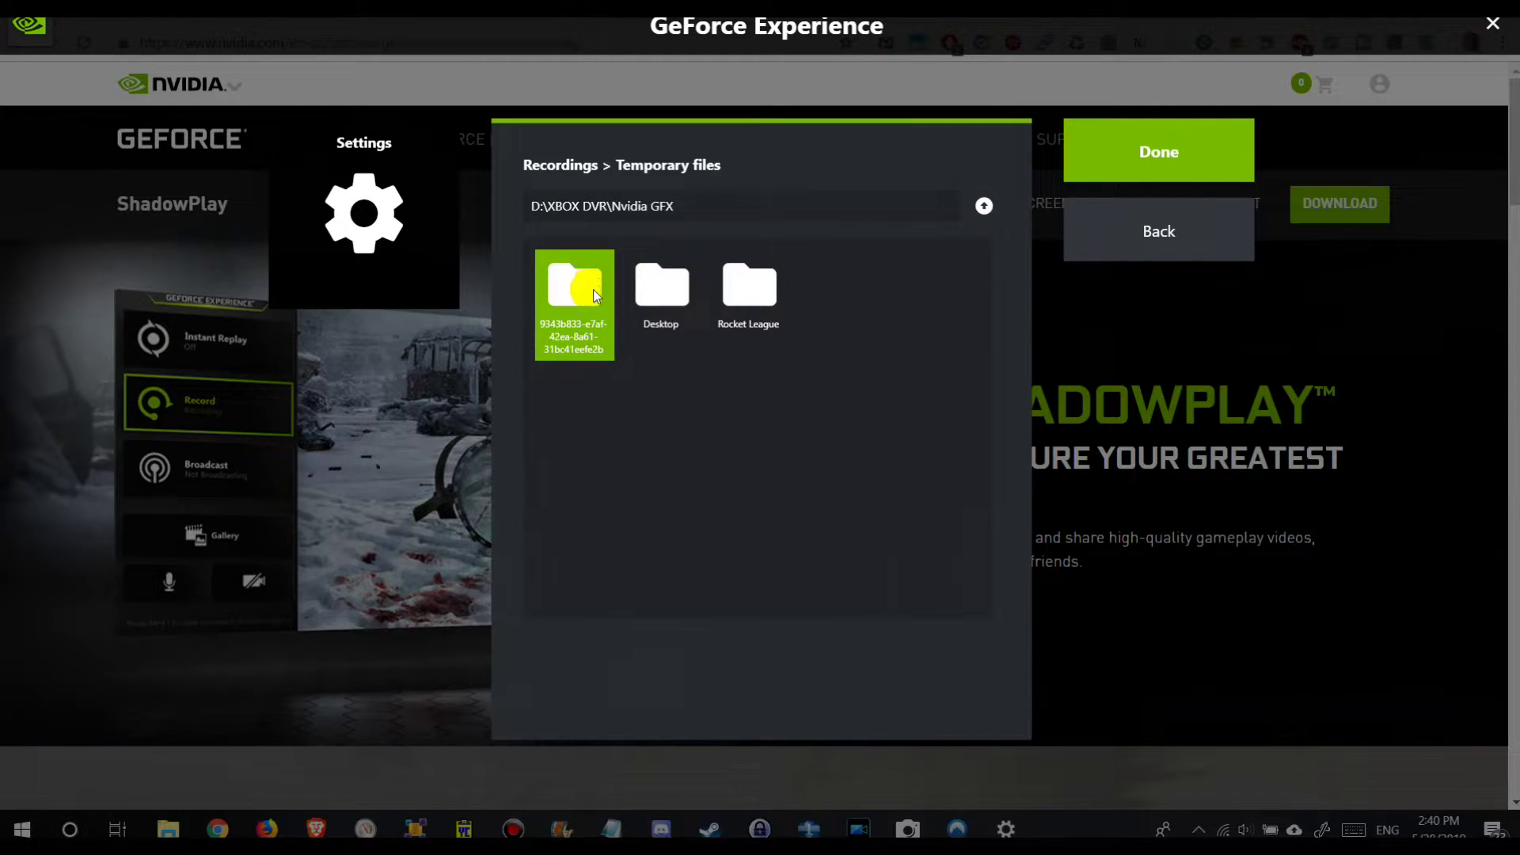
double_click(738, 286)
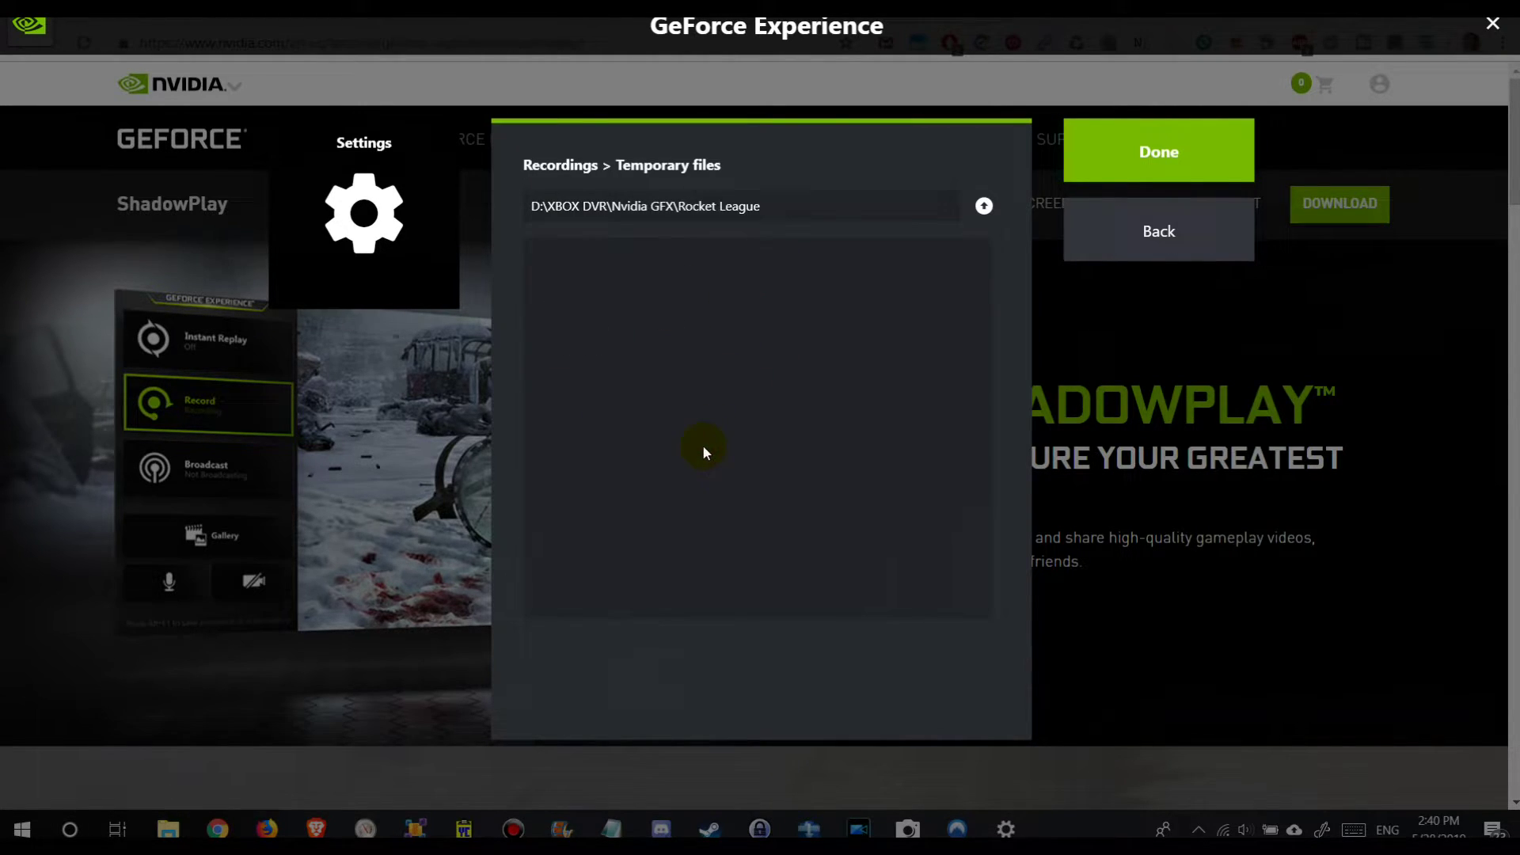
click(1178, 228)
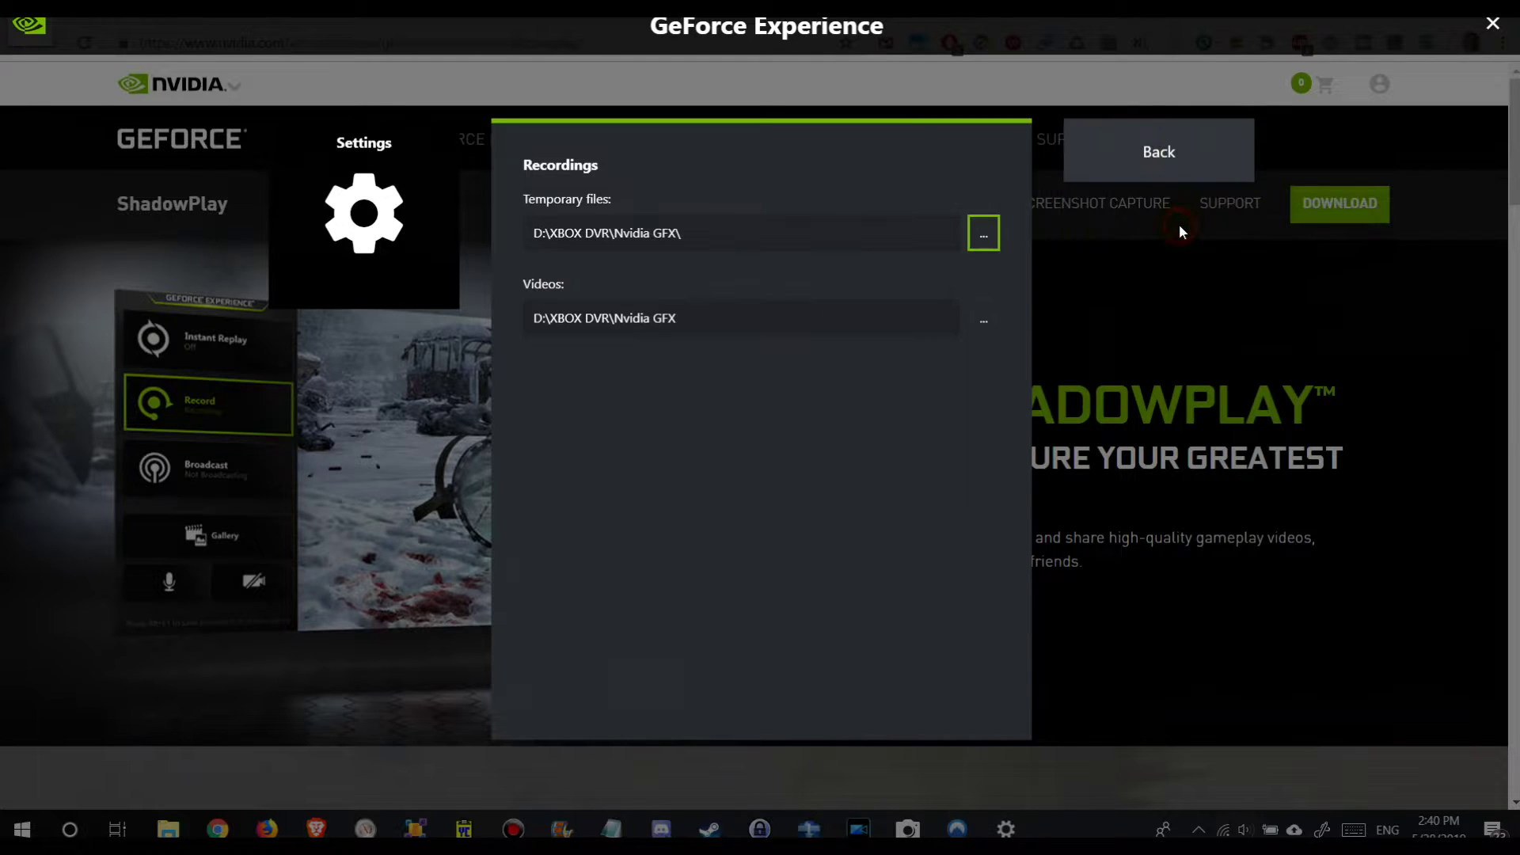
click(1165, 150)
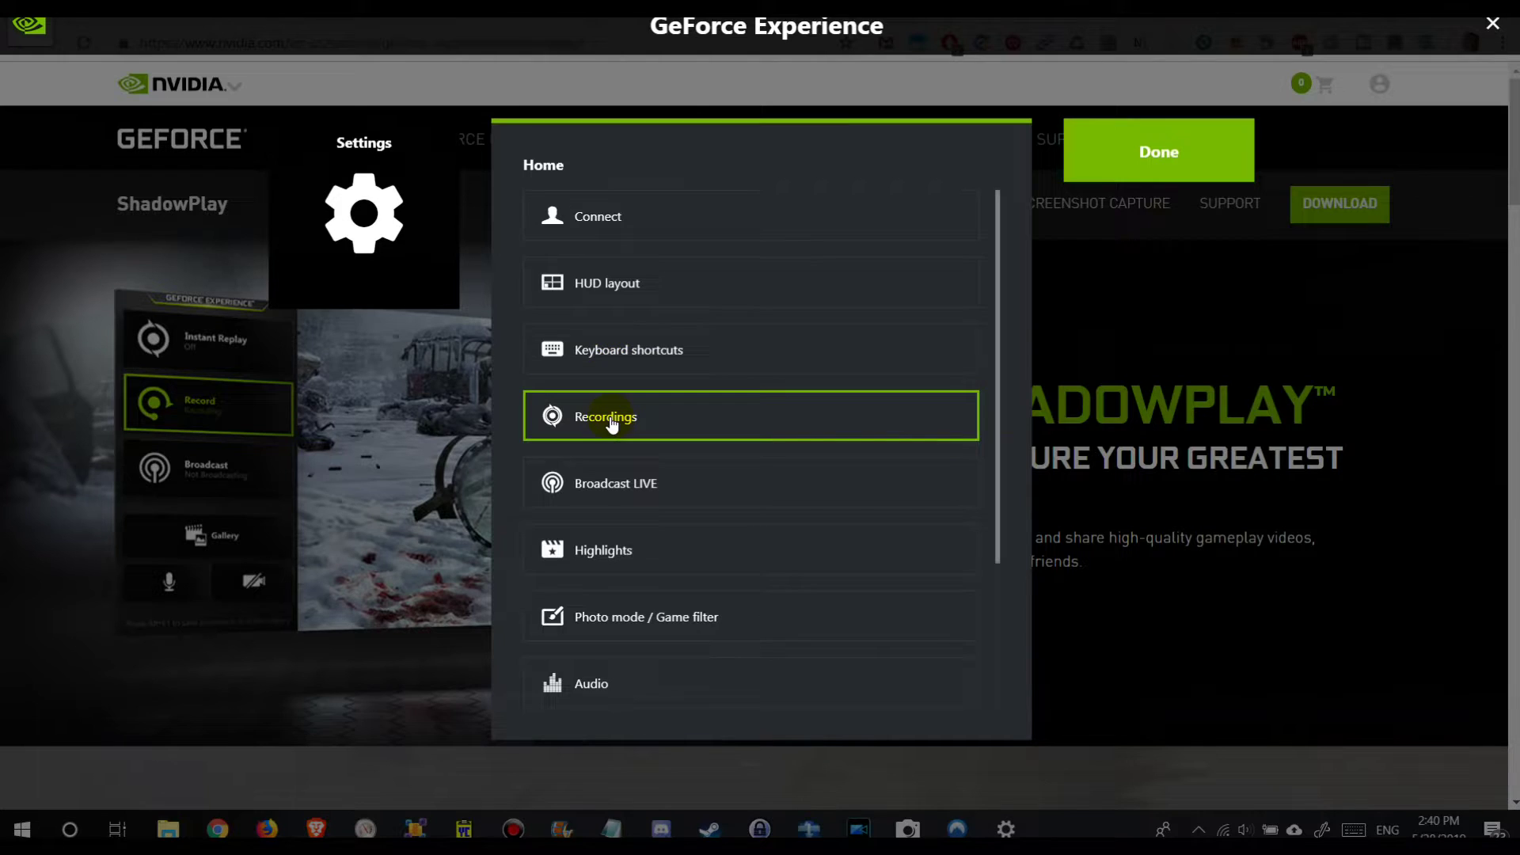
Step: Check Highlights settings (D:\XBOX DVR\Nvidia GFX, 10 GB limit), toggling Capture off and back on
scroll(665, 506, down, 2)
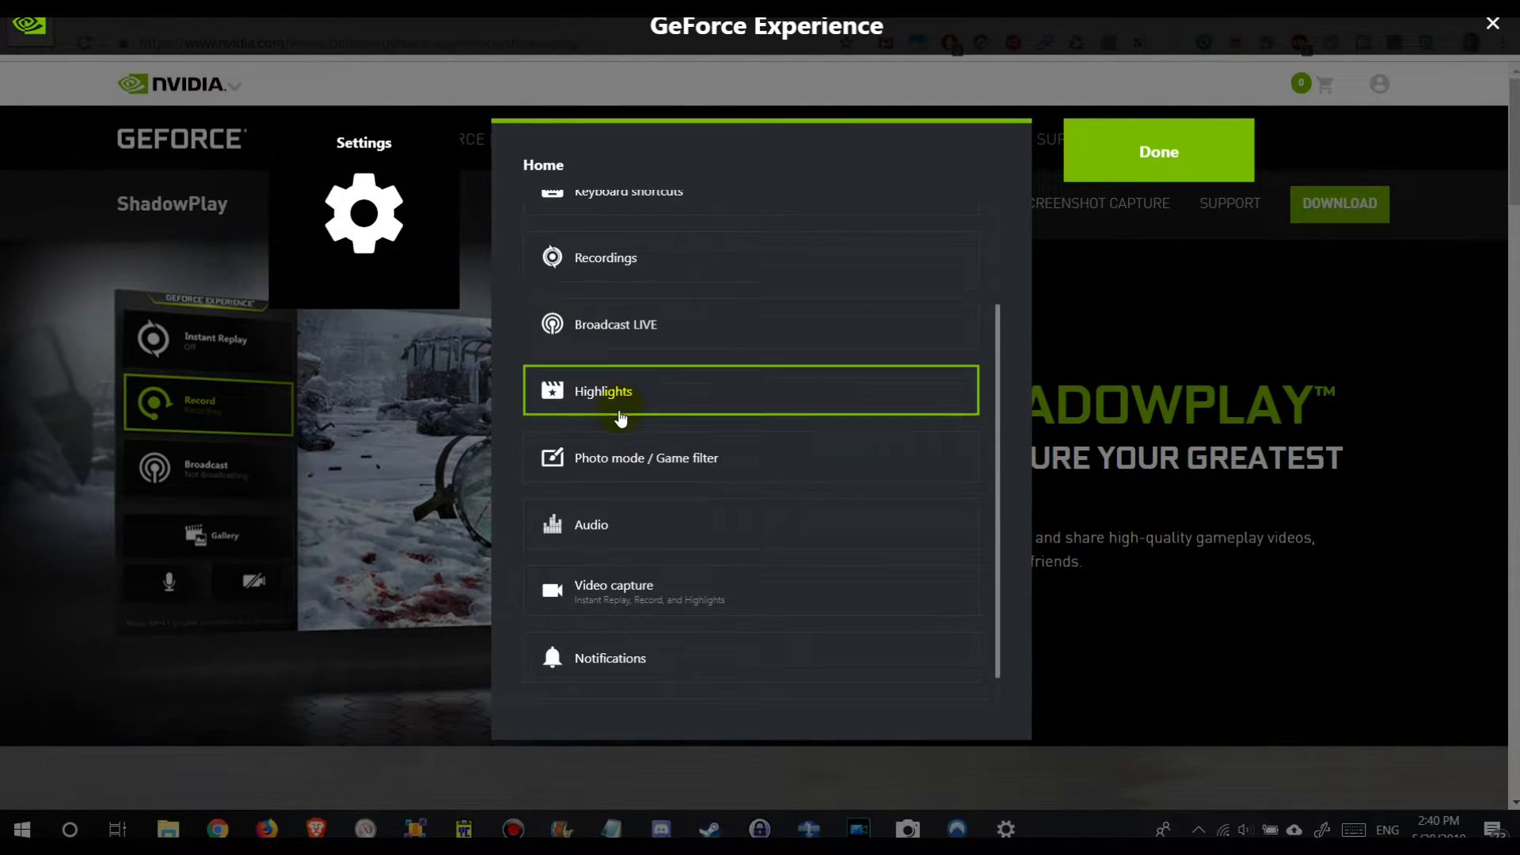
click(629, 393)
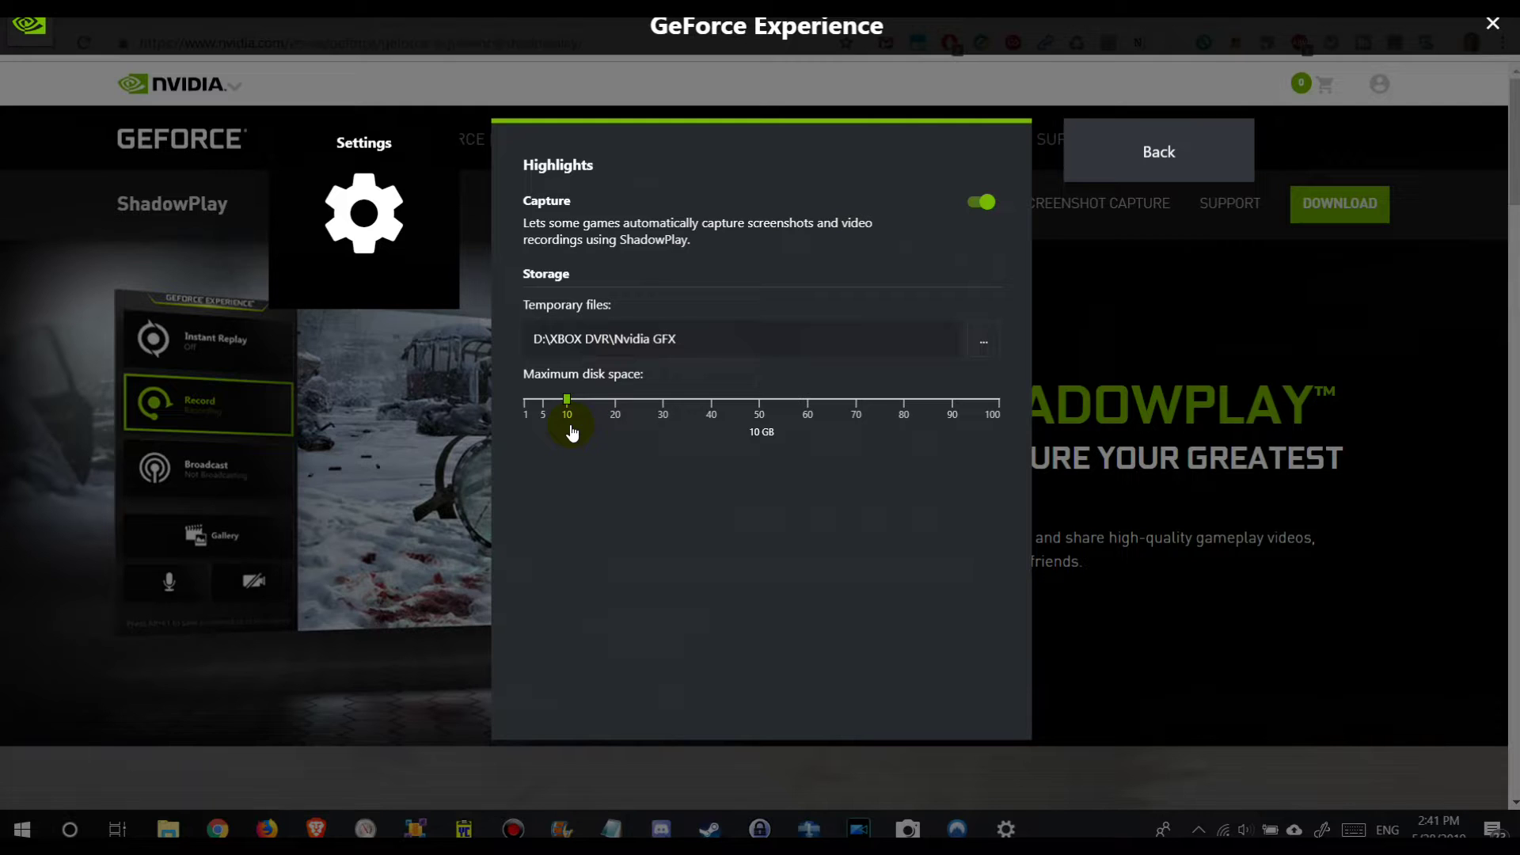
click(984, 202)
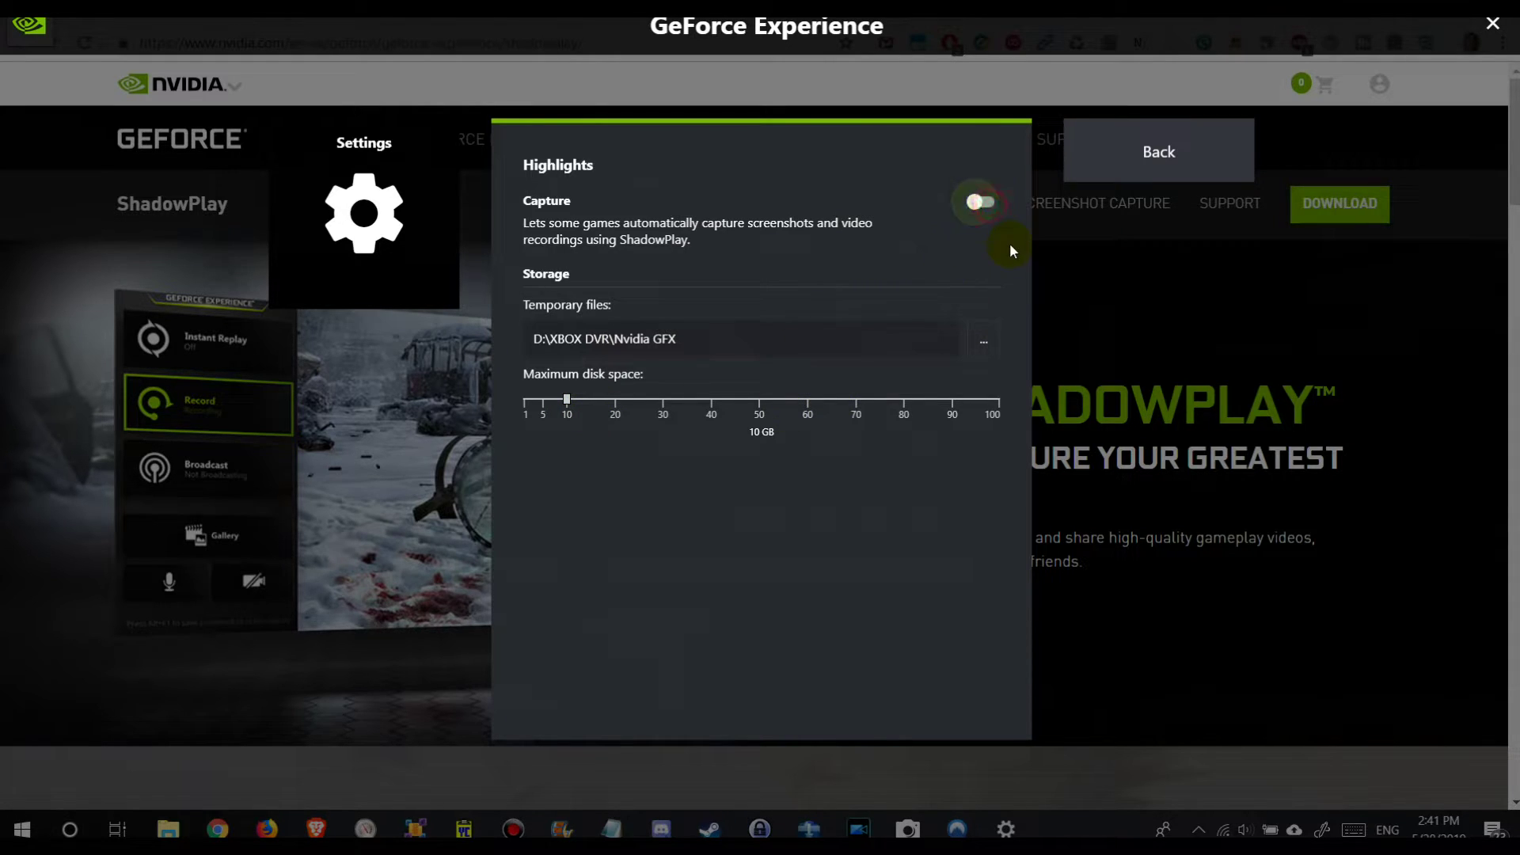
click(983, 202)
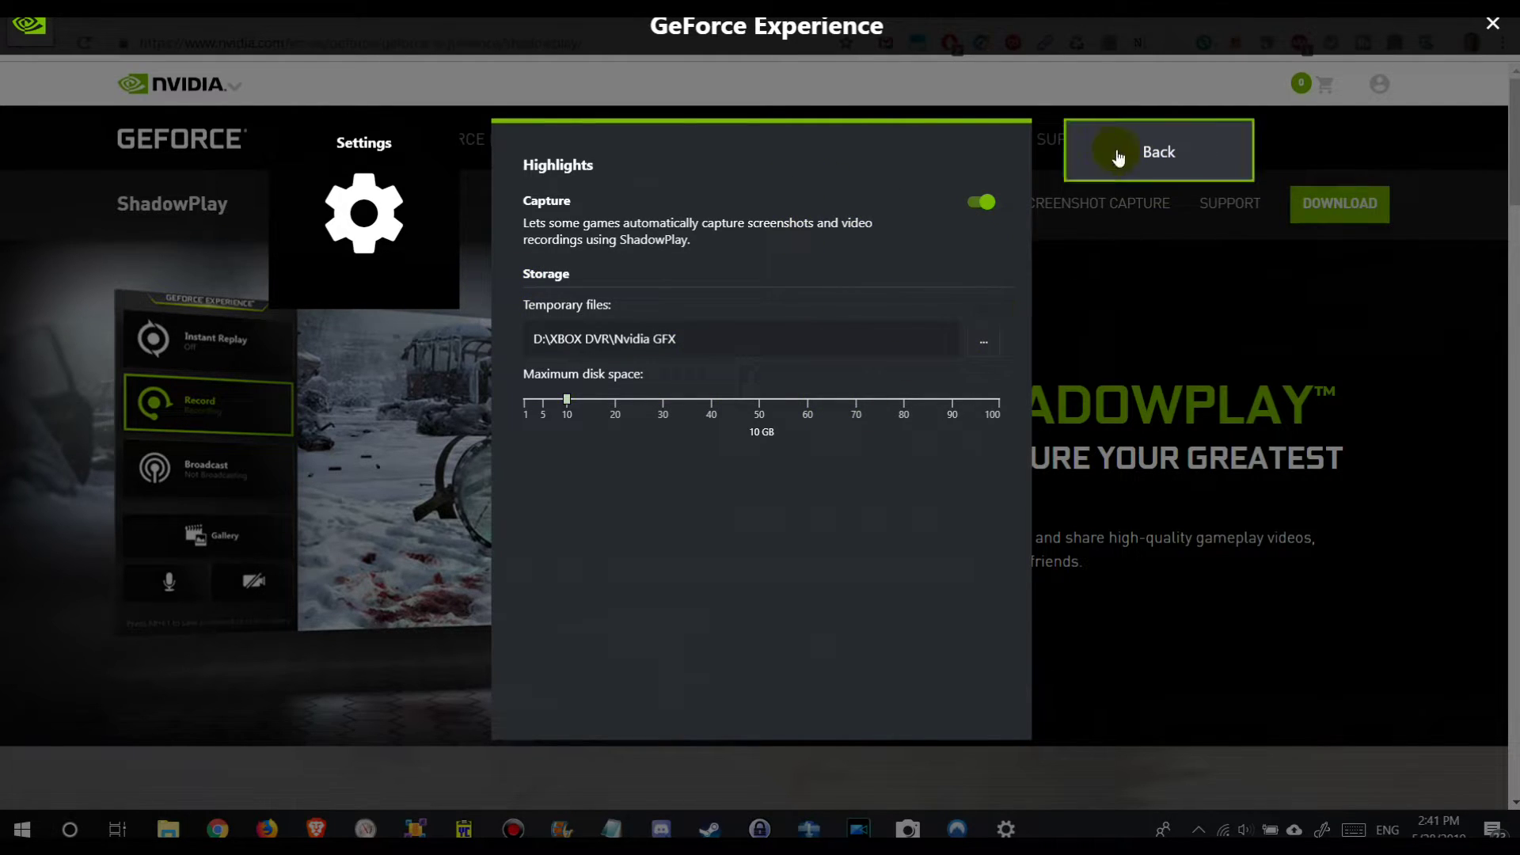
click(1163, 165)
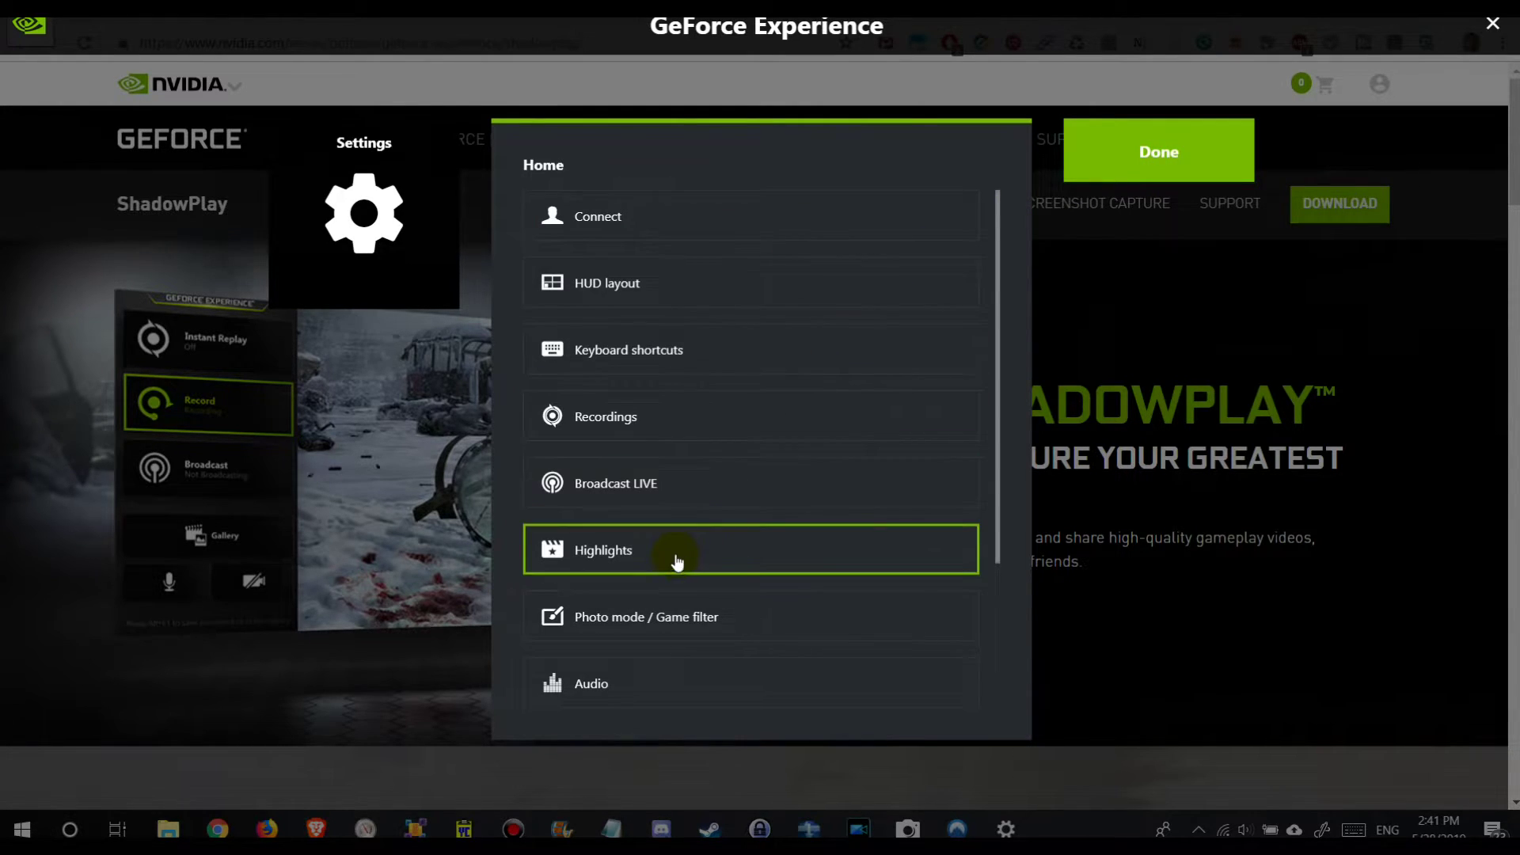
scroll(681, 547, down, 2)
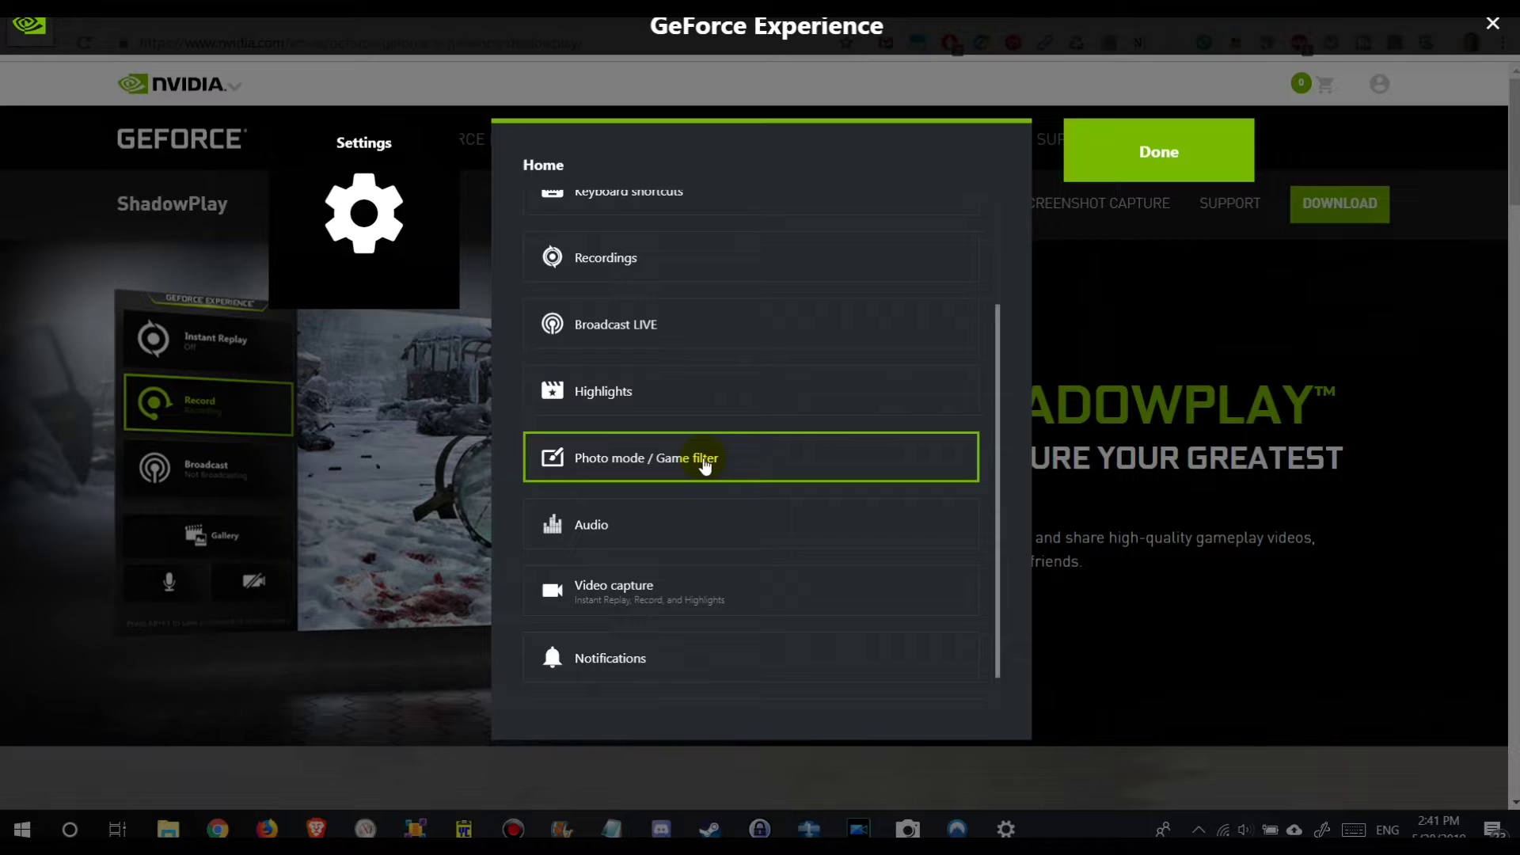
click(690, 465)
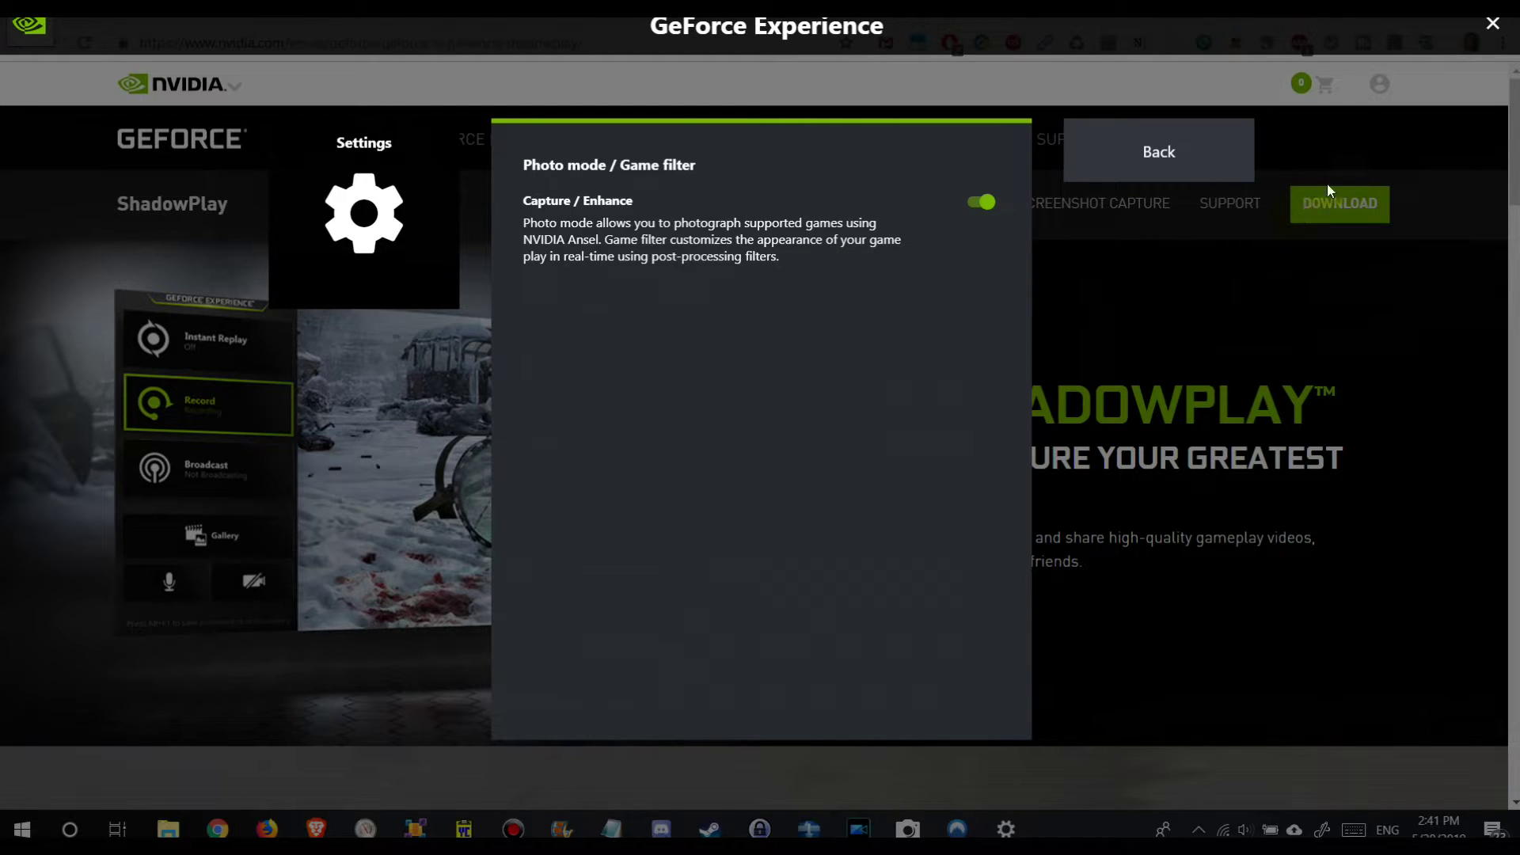
click(1162, 152)
scroll(720, 546, down, 2)
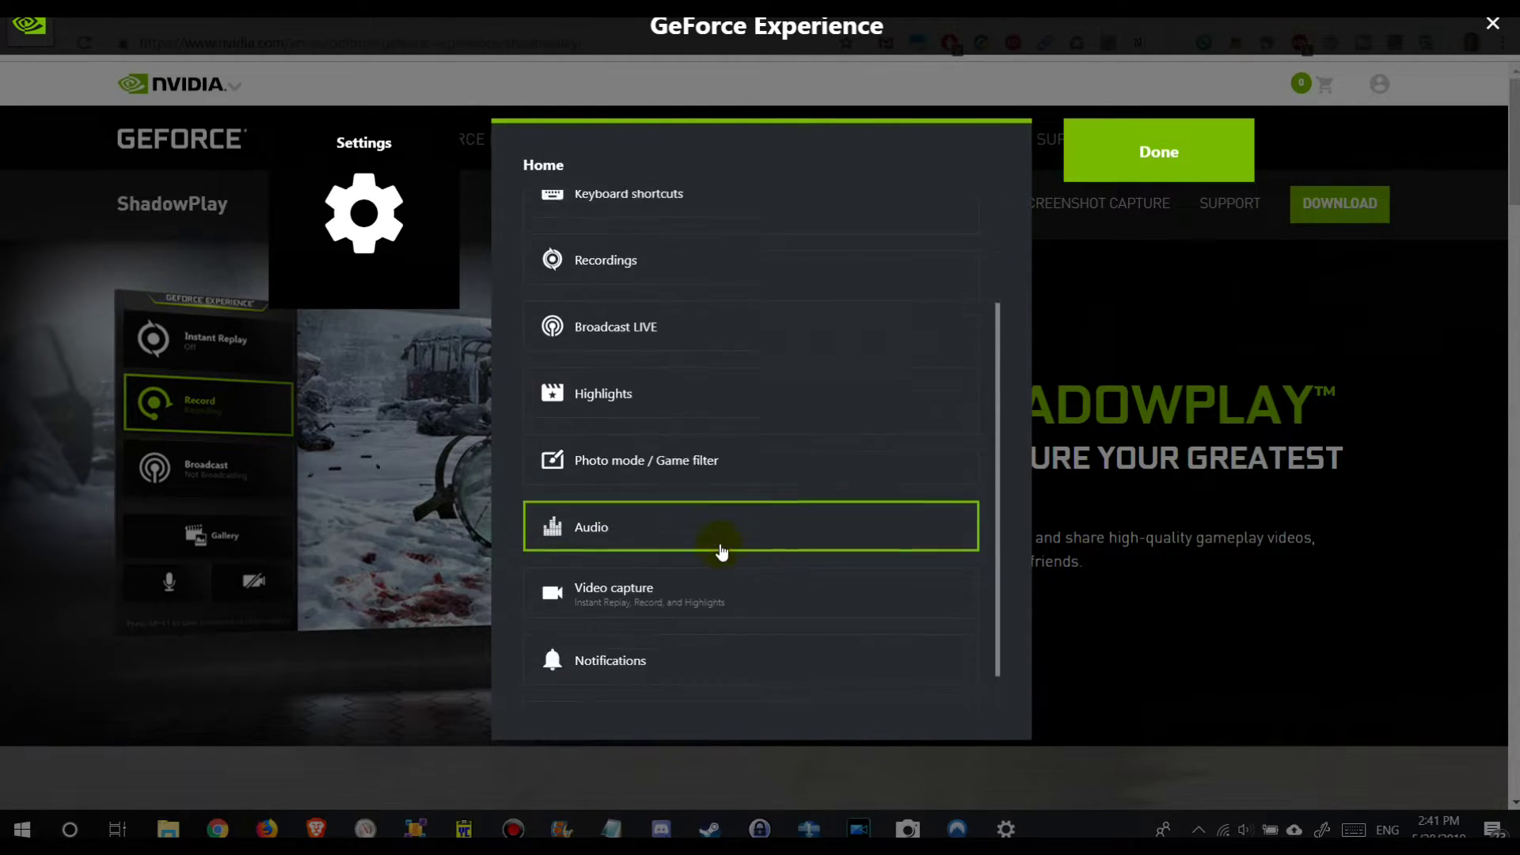
scroll(721, 549, down, 1)
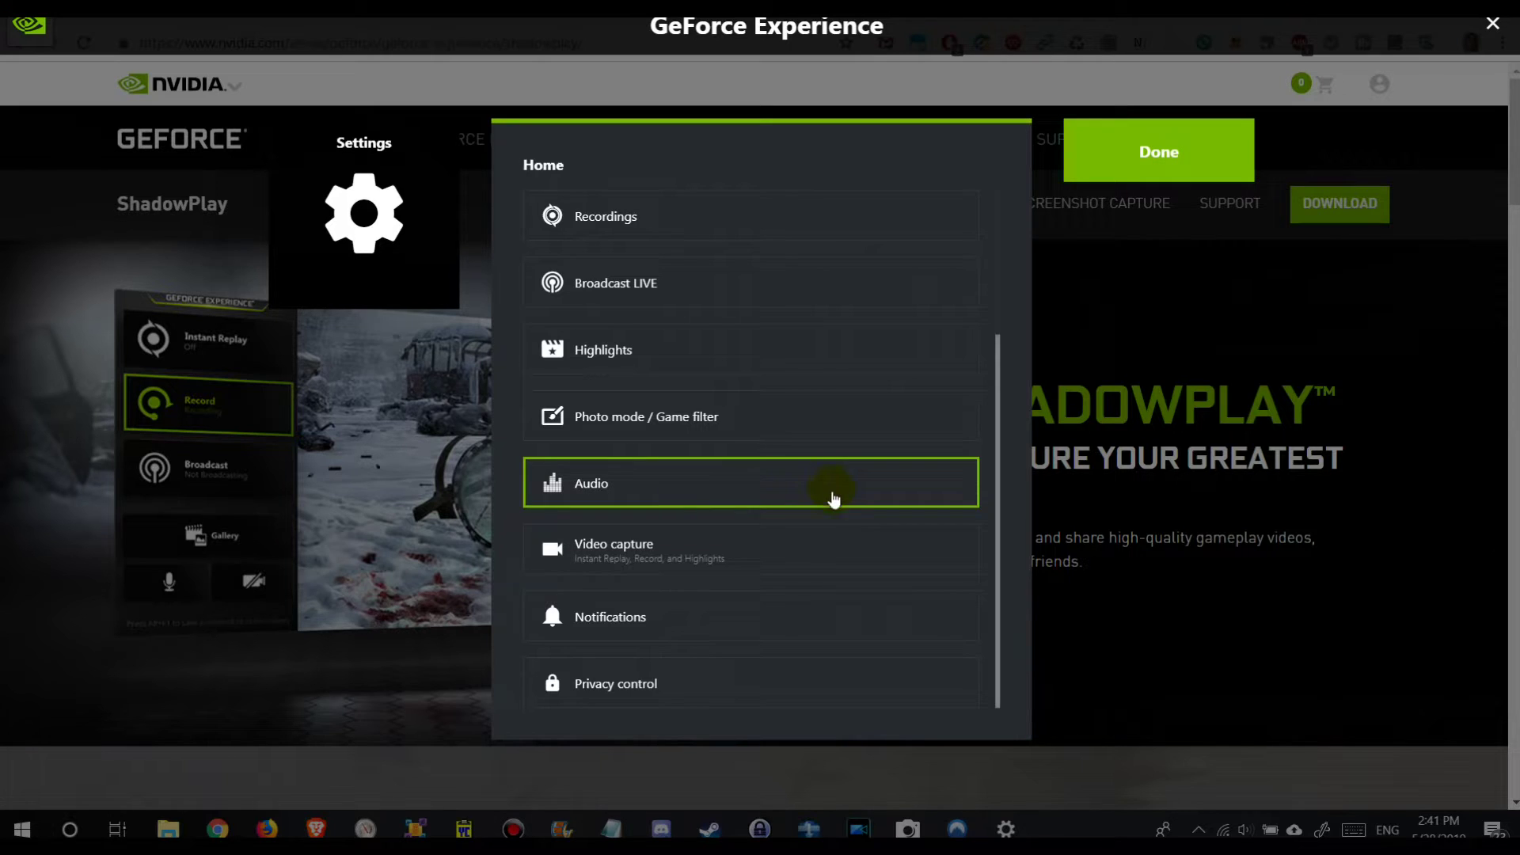
click(713, 546)
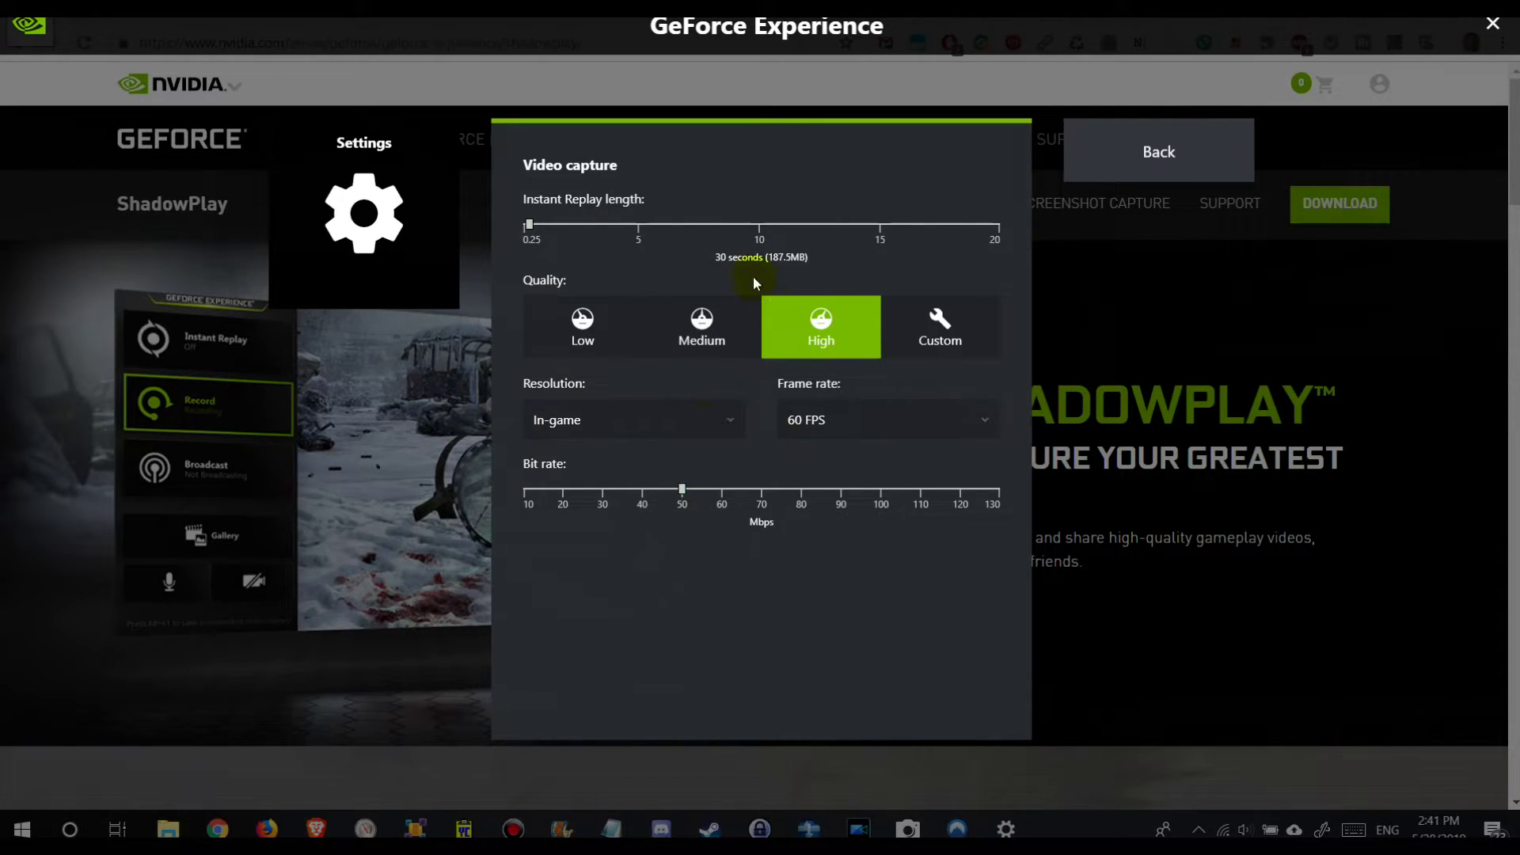
click(1191, 150)
scroll(903, 444, down, 2)
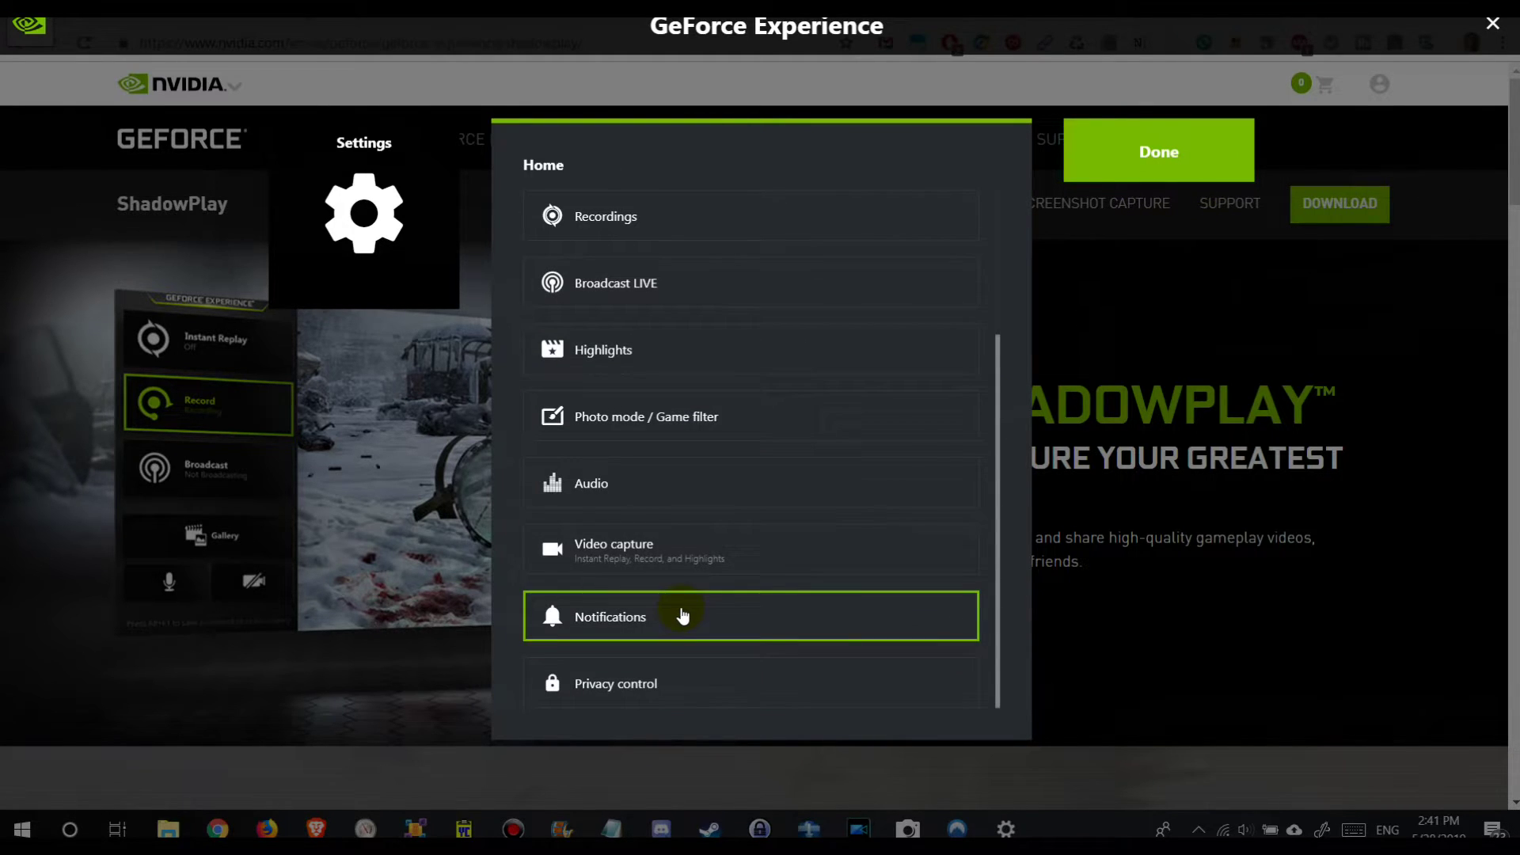
click(713, 687)
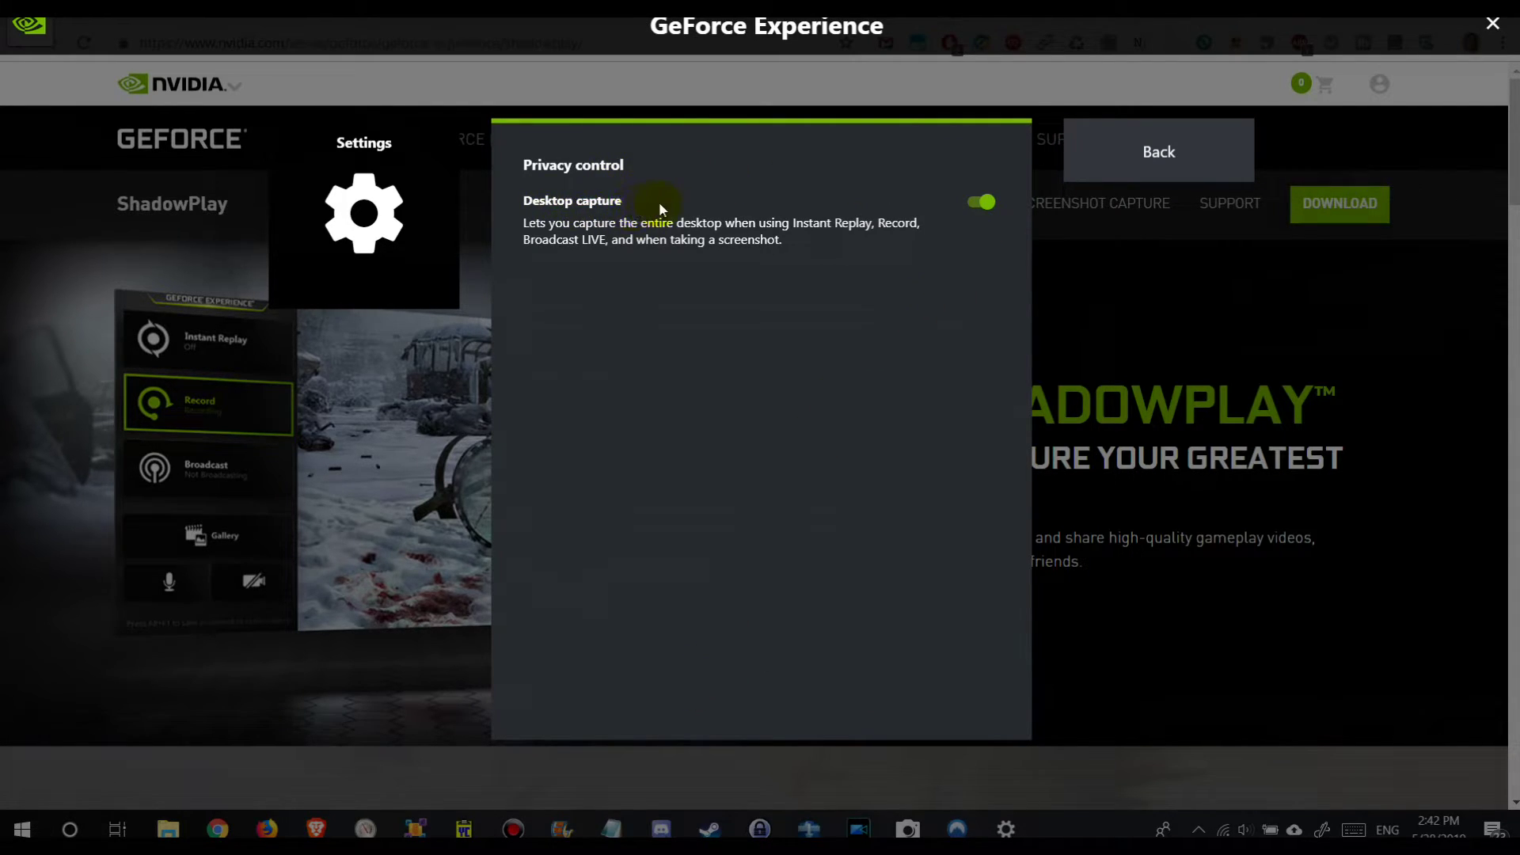
click(1187, 153)
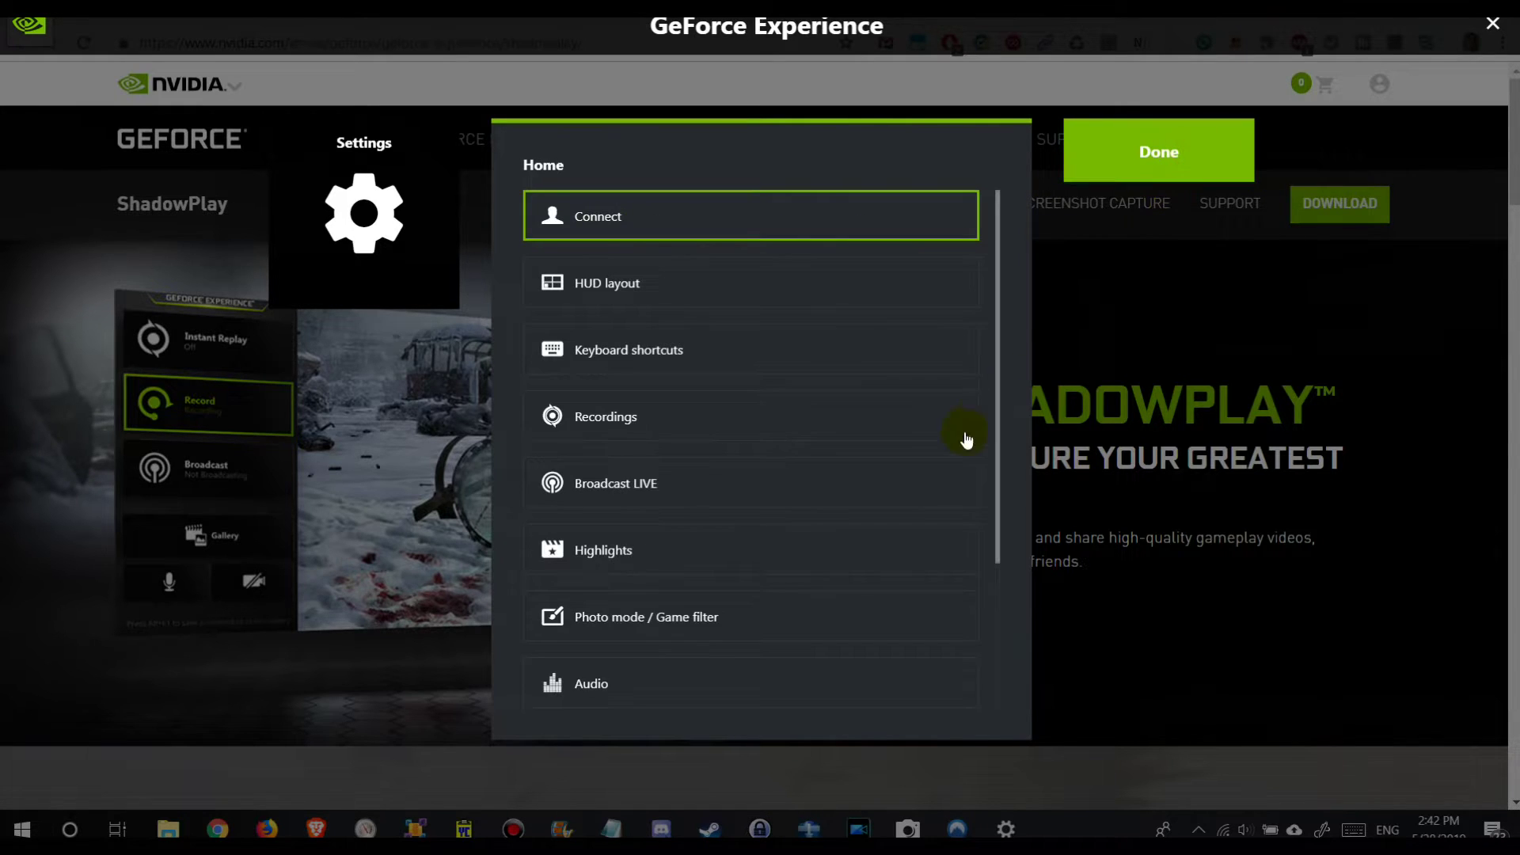
scroll(950, 475, down, 3)
scroll(906, 615, up, 3)
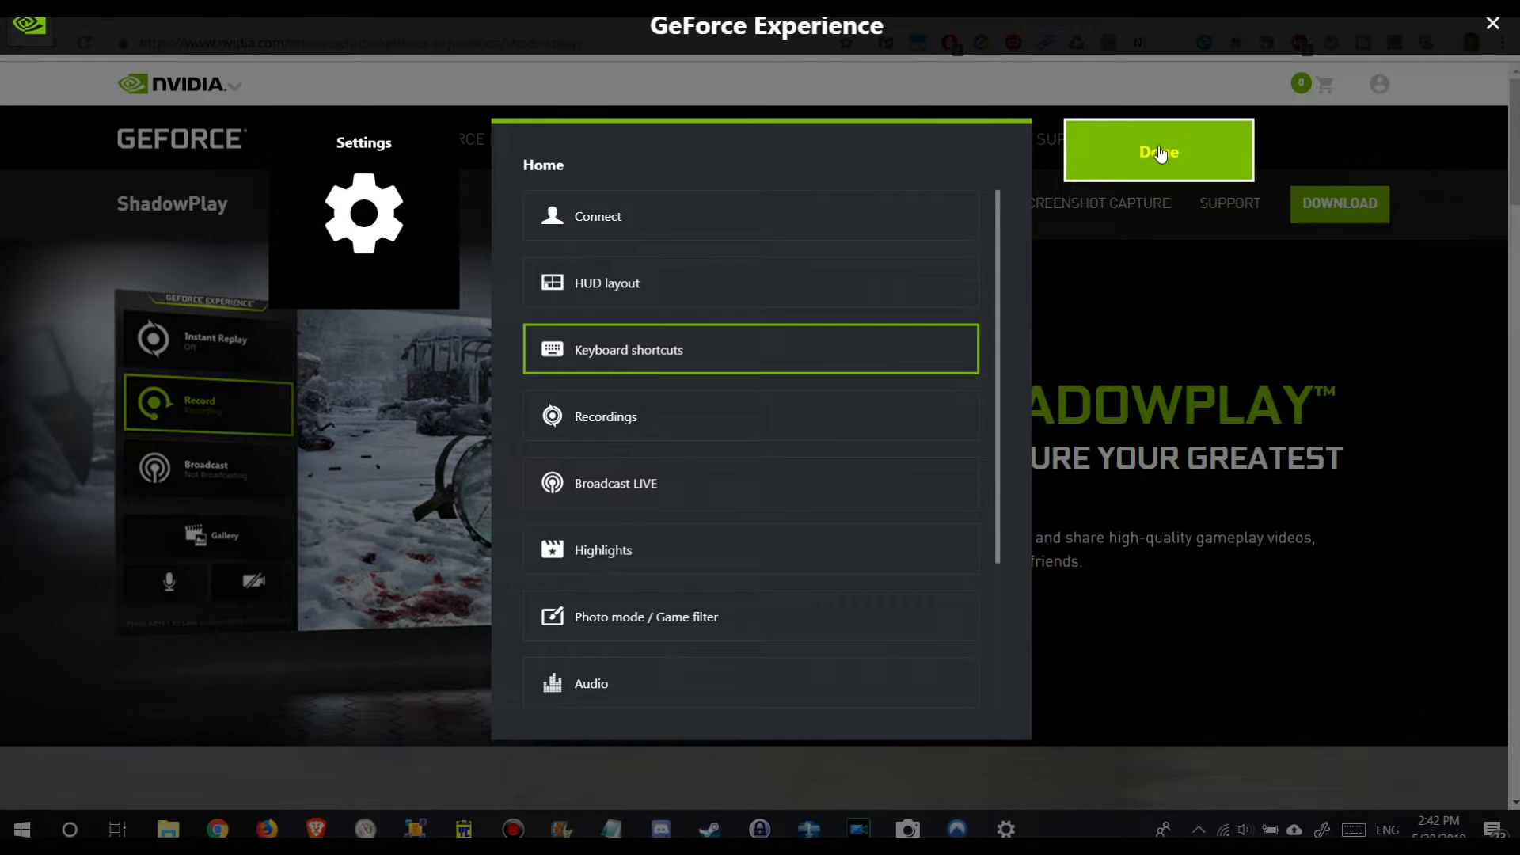
click(1493, 24)
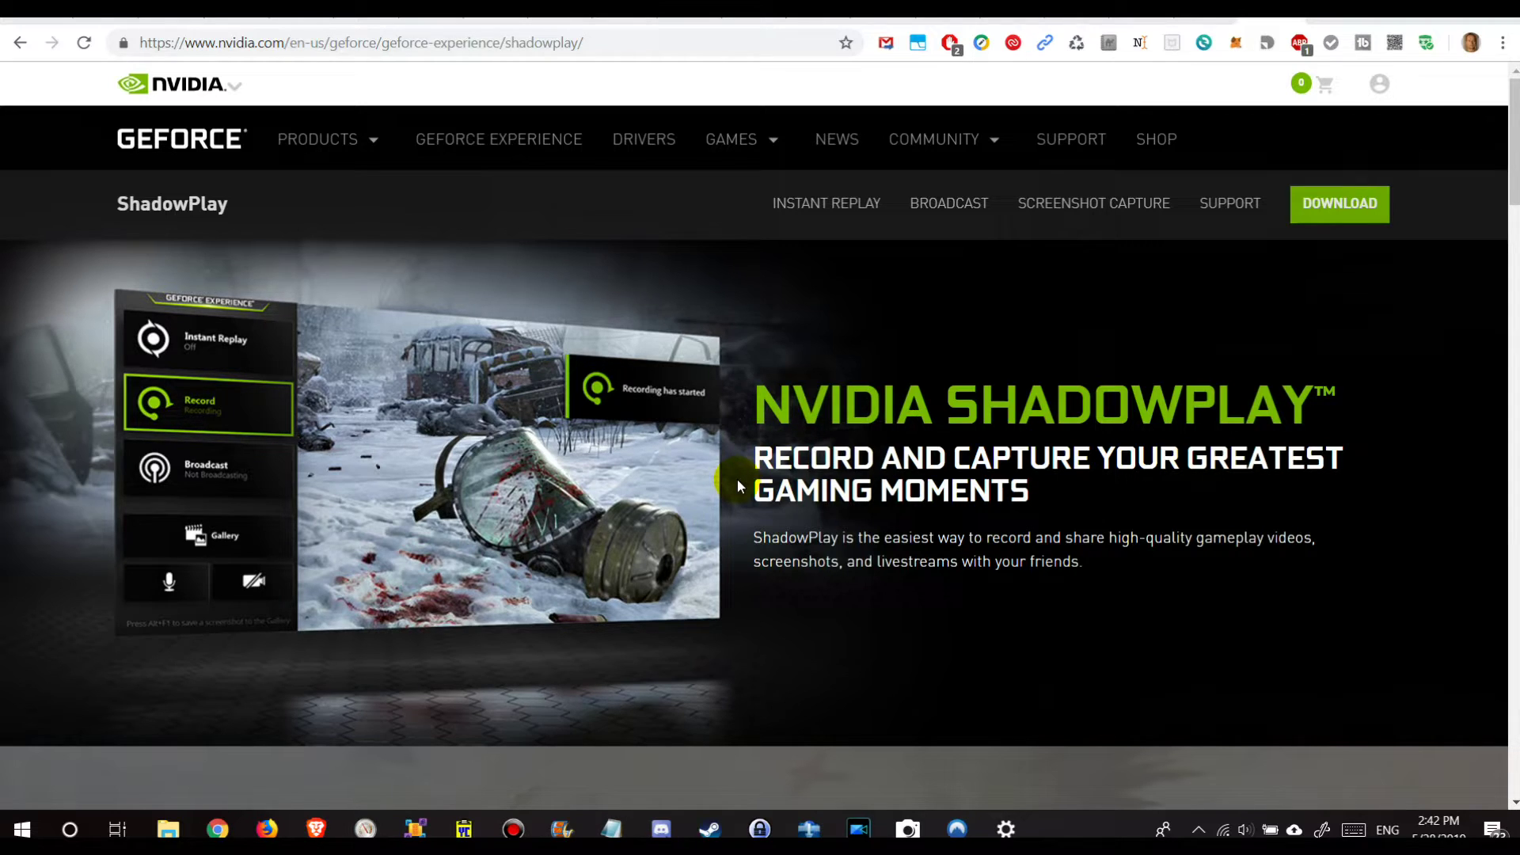
Step: Open and dismiss the overlay twice with Alt+Z, then turn Instant Replay on with Alt+Shift+F10
key(alt+z)
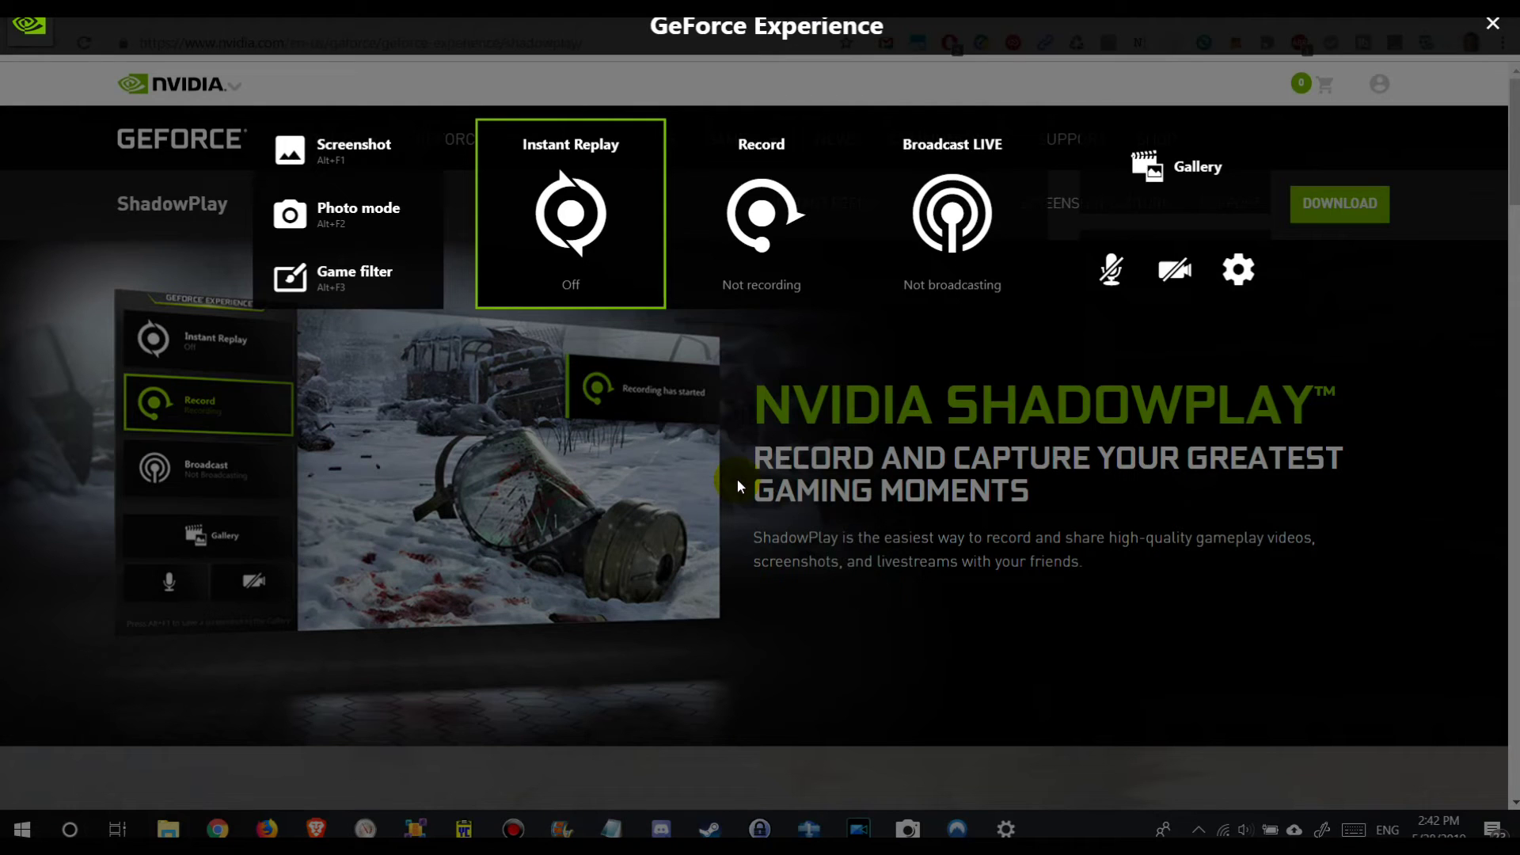
key(alt+z)
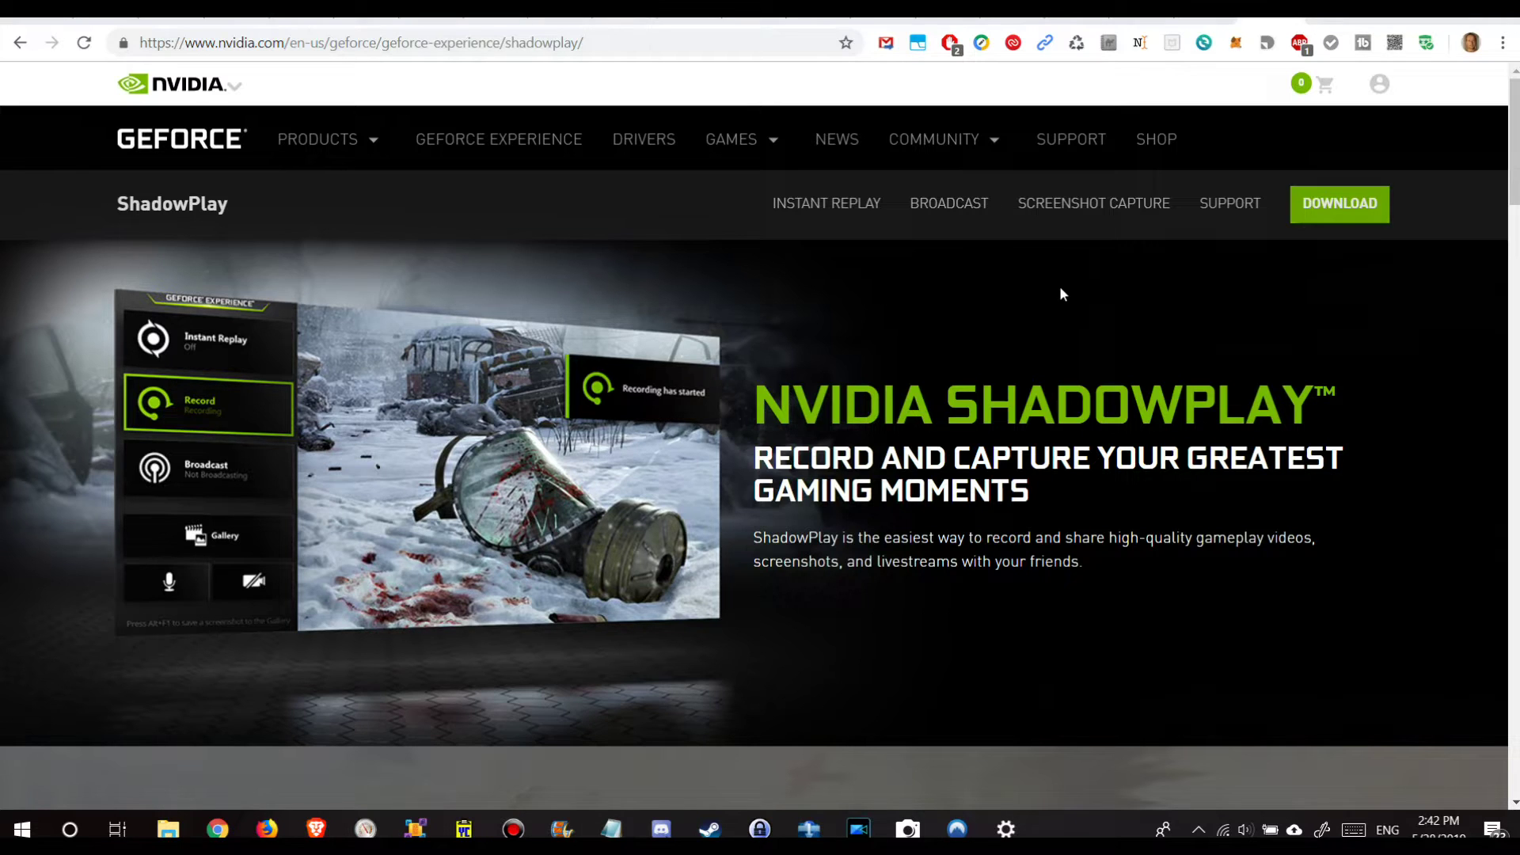
key(alt+z)
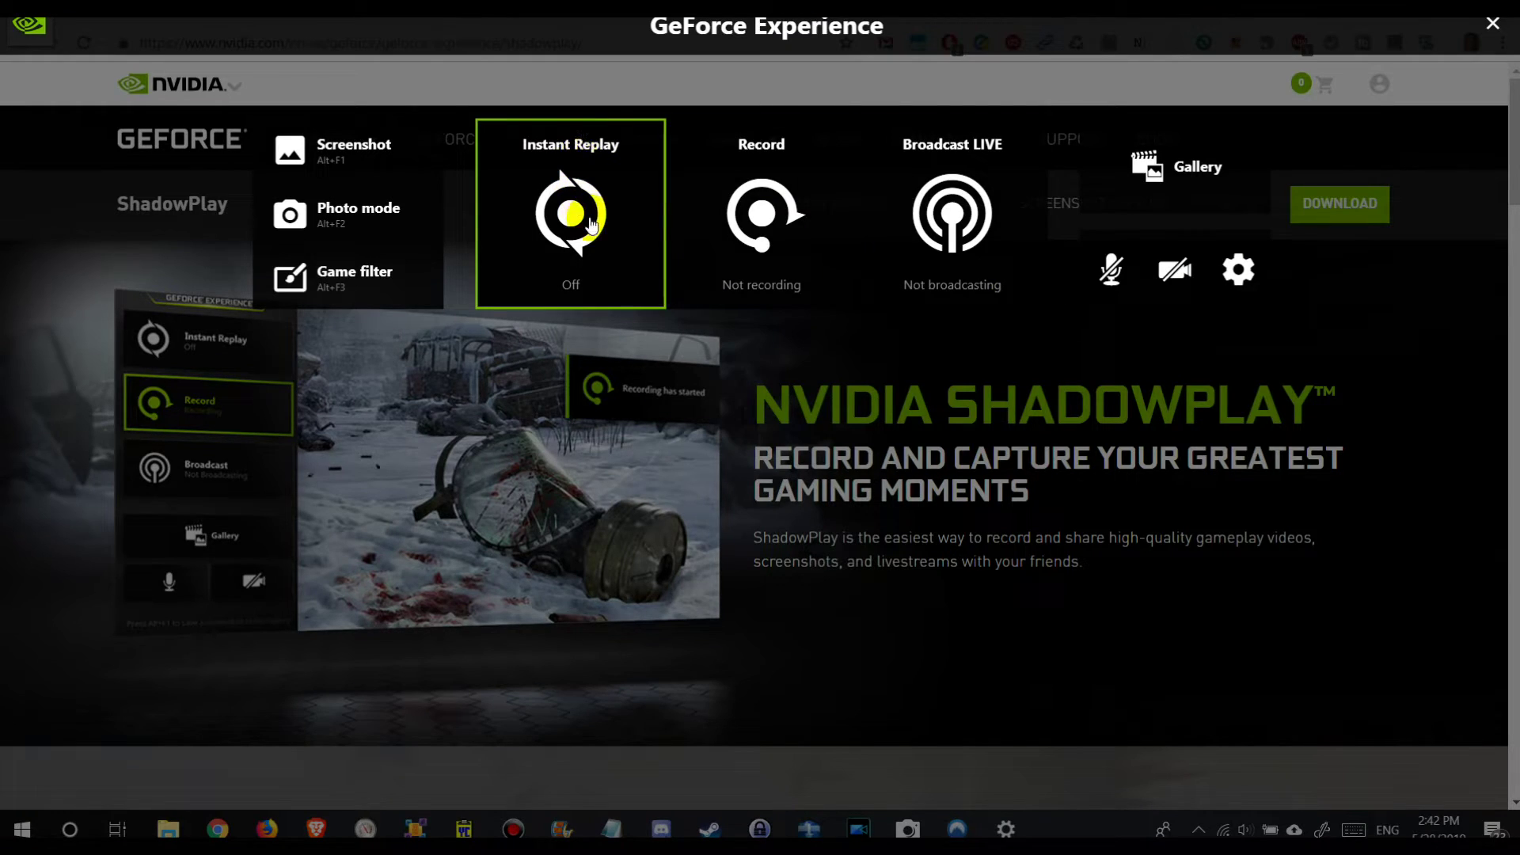
key(alt+z)
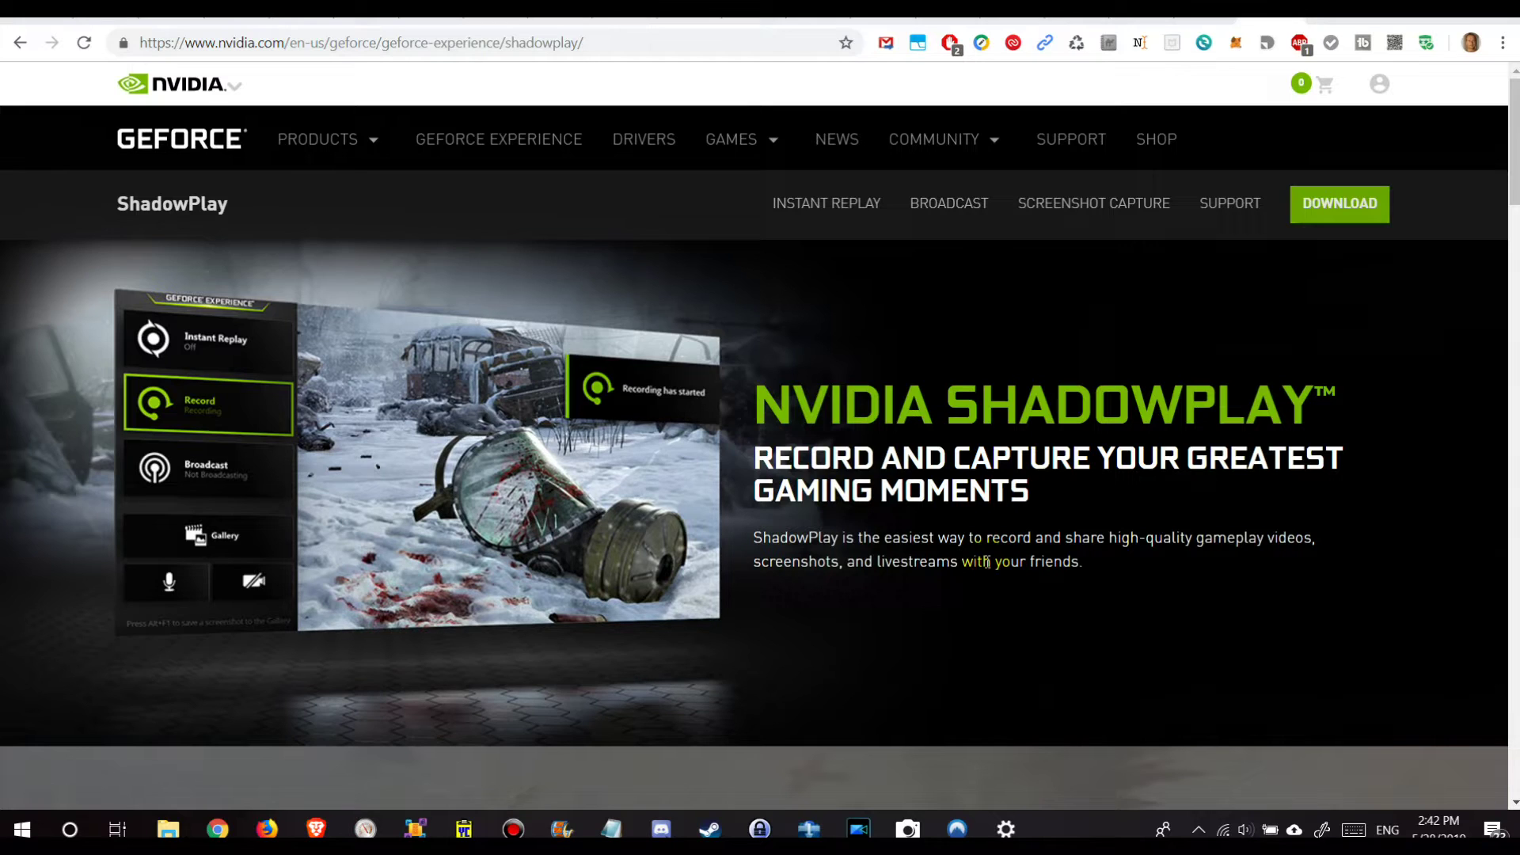
key(alt+shift+F10)
key(alt+shift+F10)
key(alt+shift+F10)
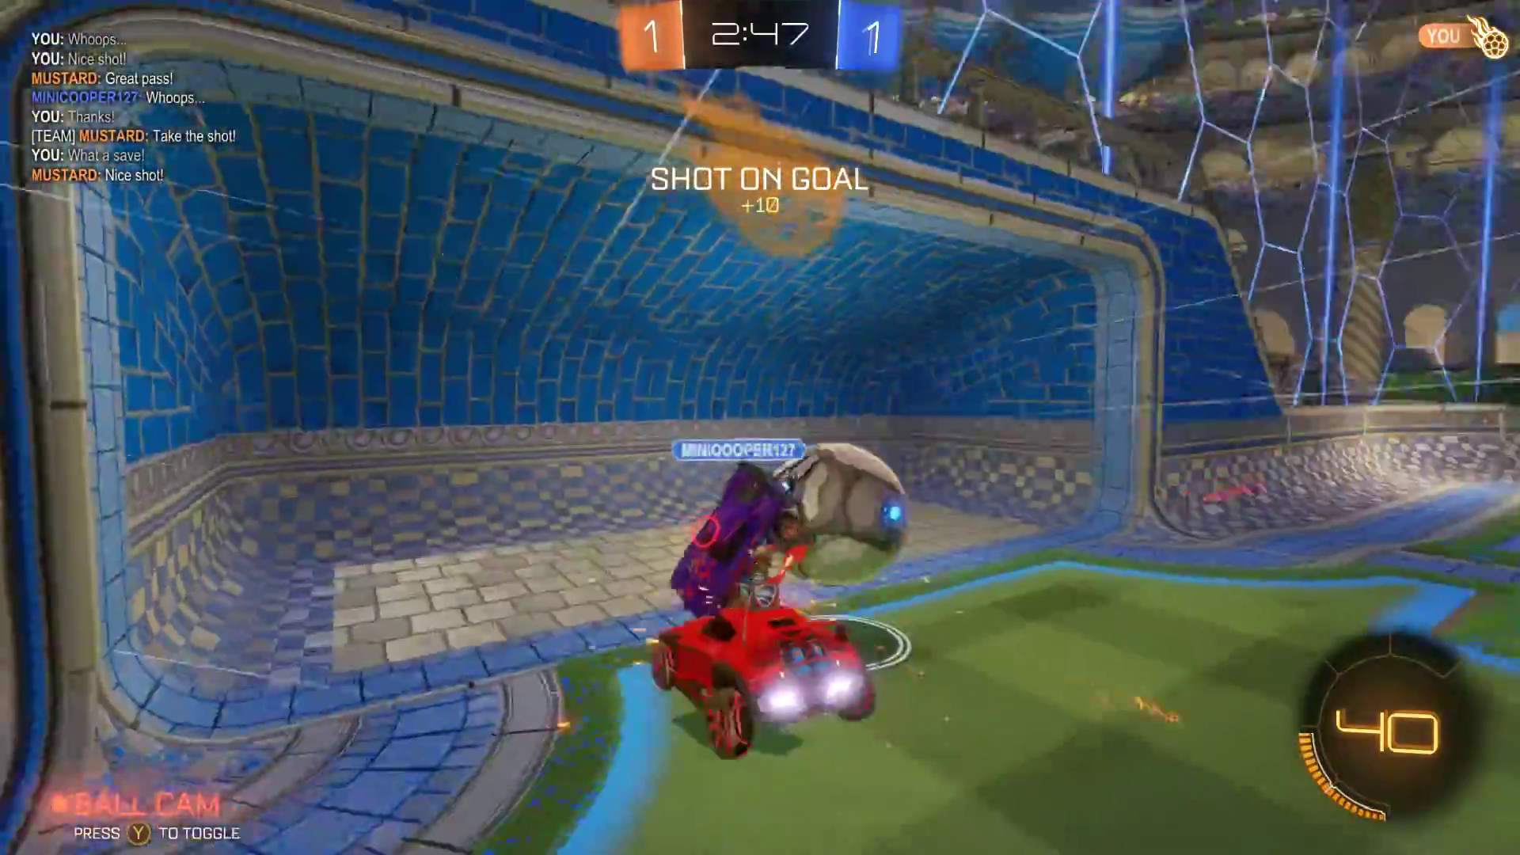
Step: Send a Great pass! compliment, check the scoreboard during the goal replay, then send What a save!
key(2)
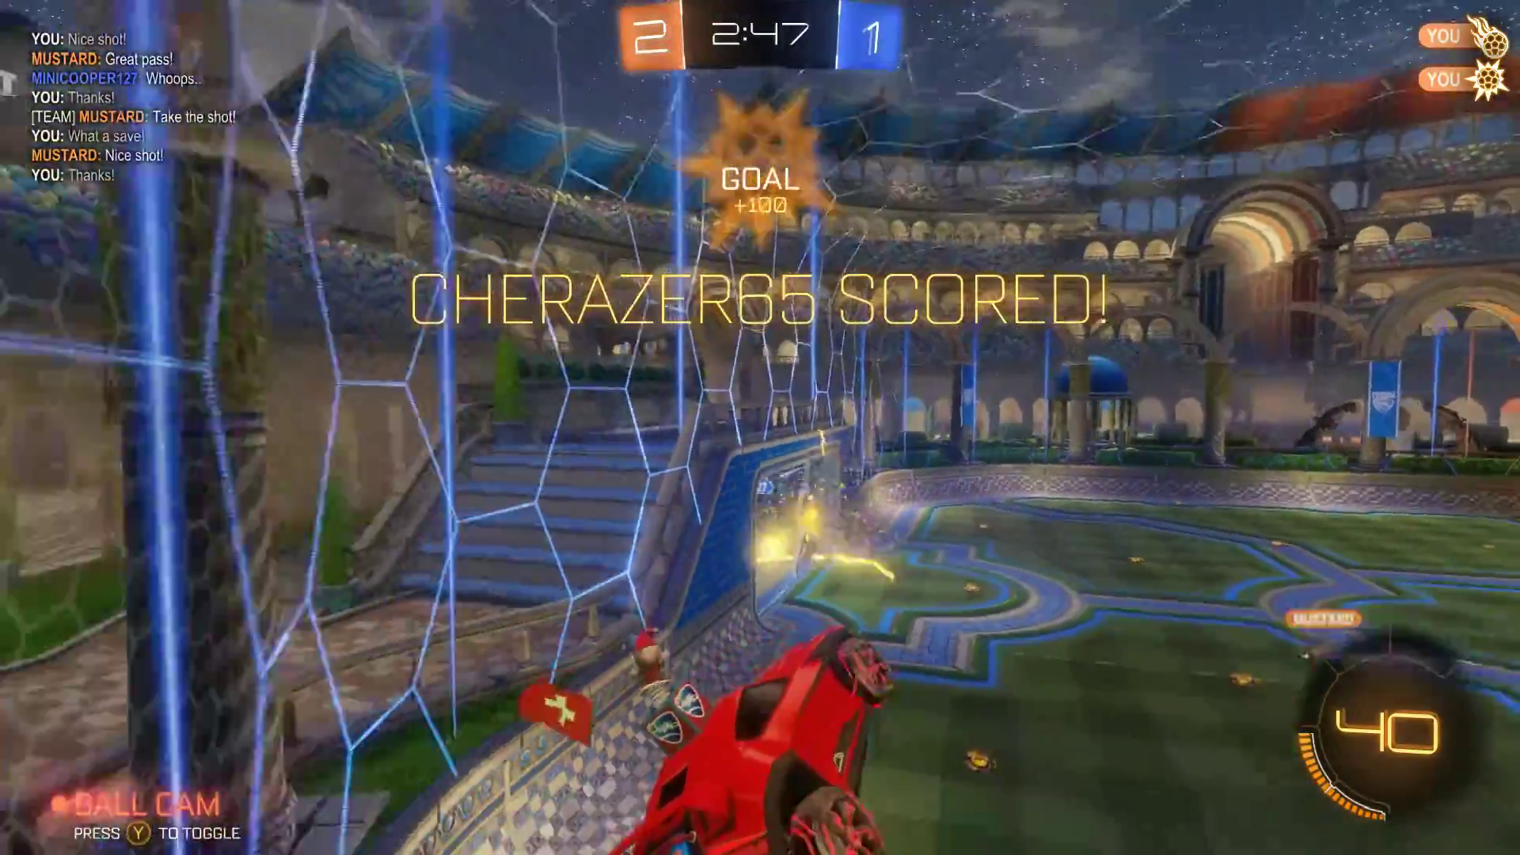
key(2)
key(2)
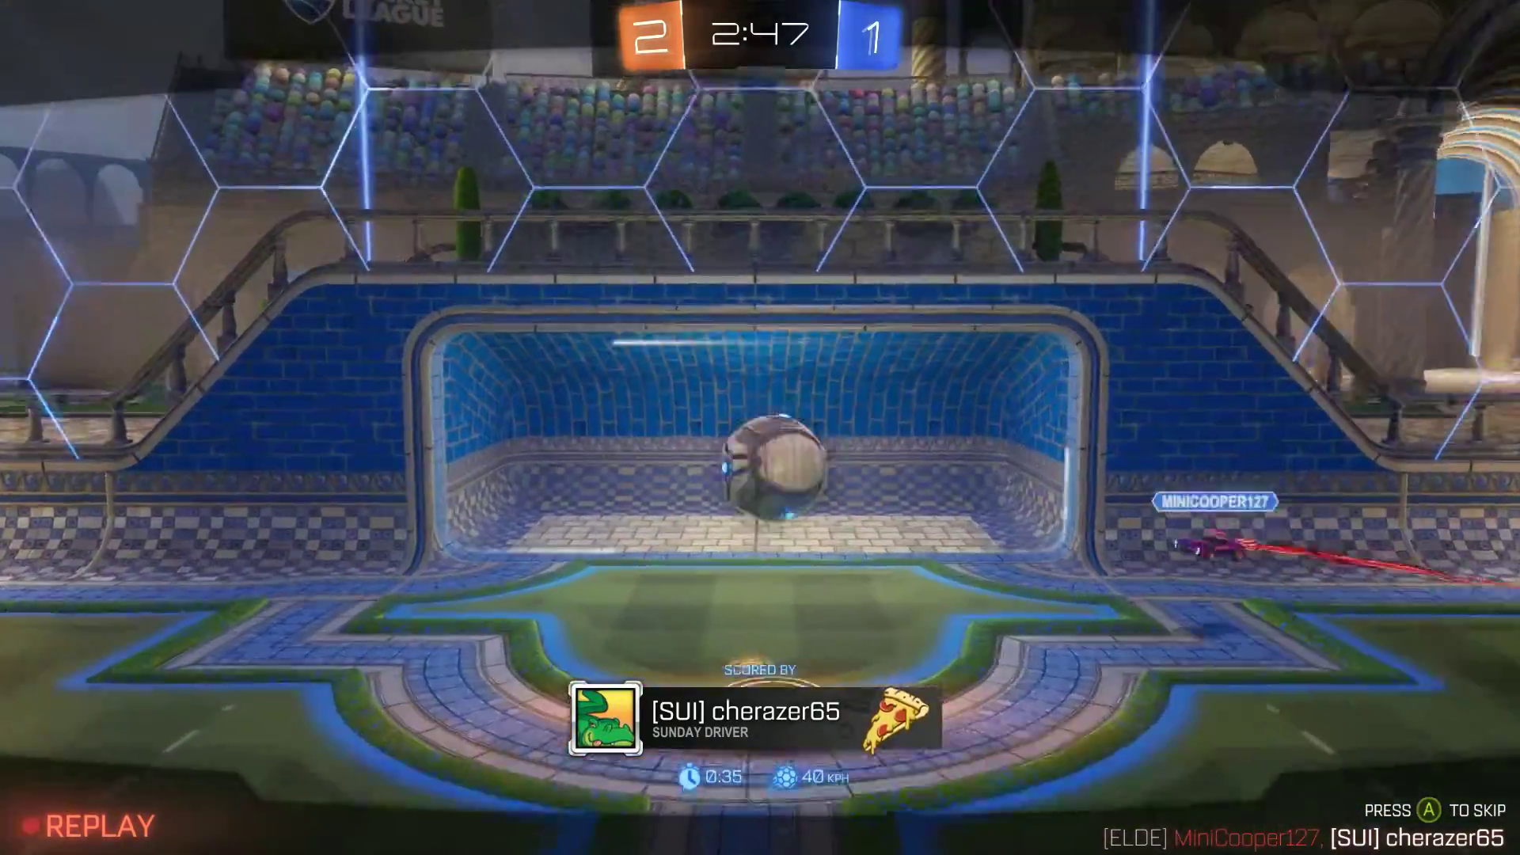
key(Tab)
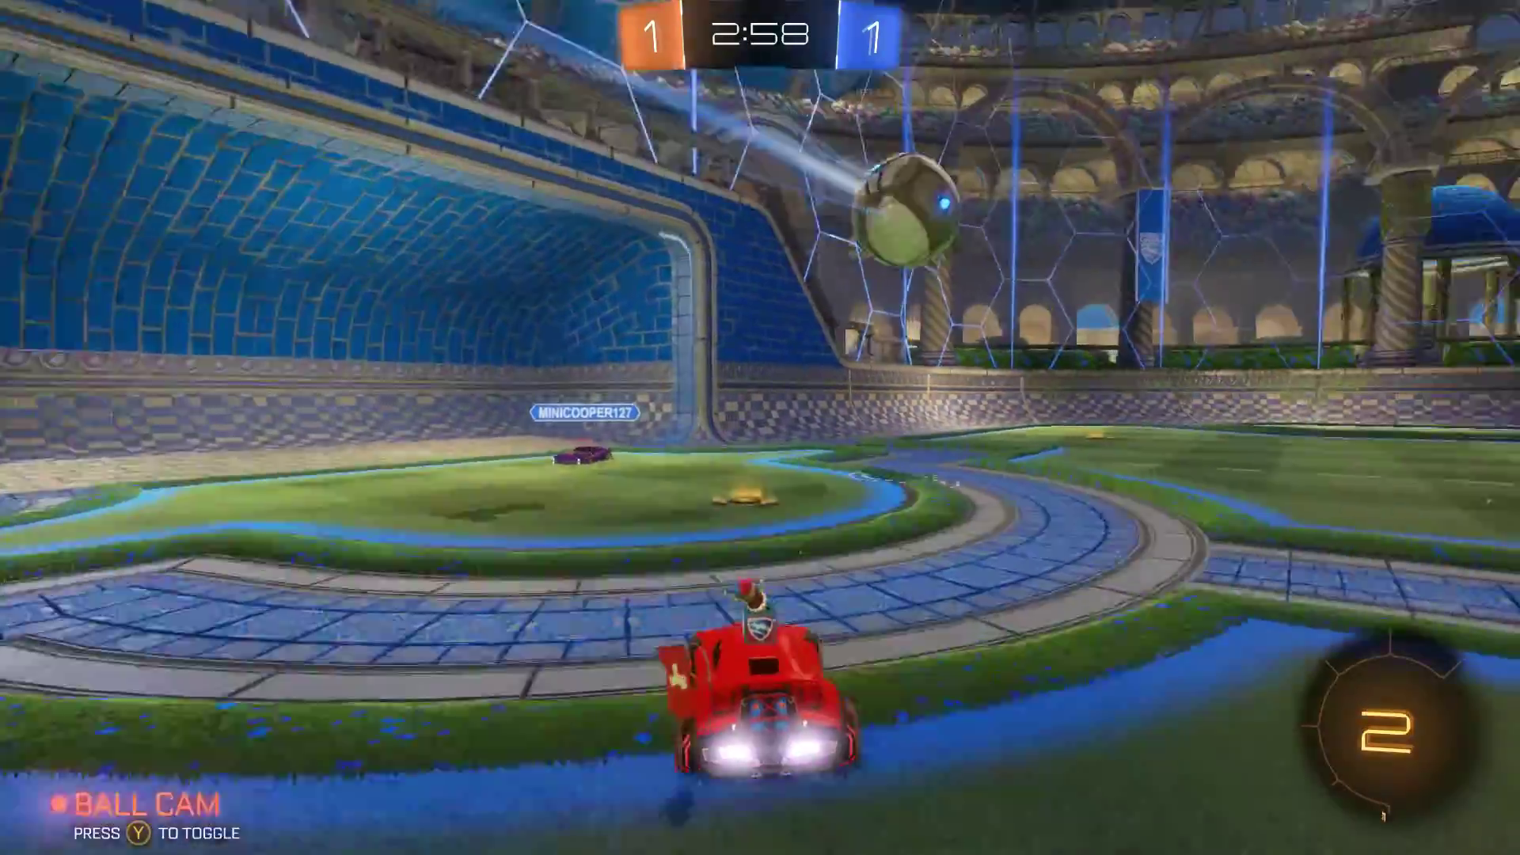
key(2)
key(4)
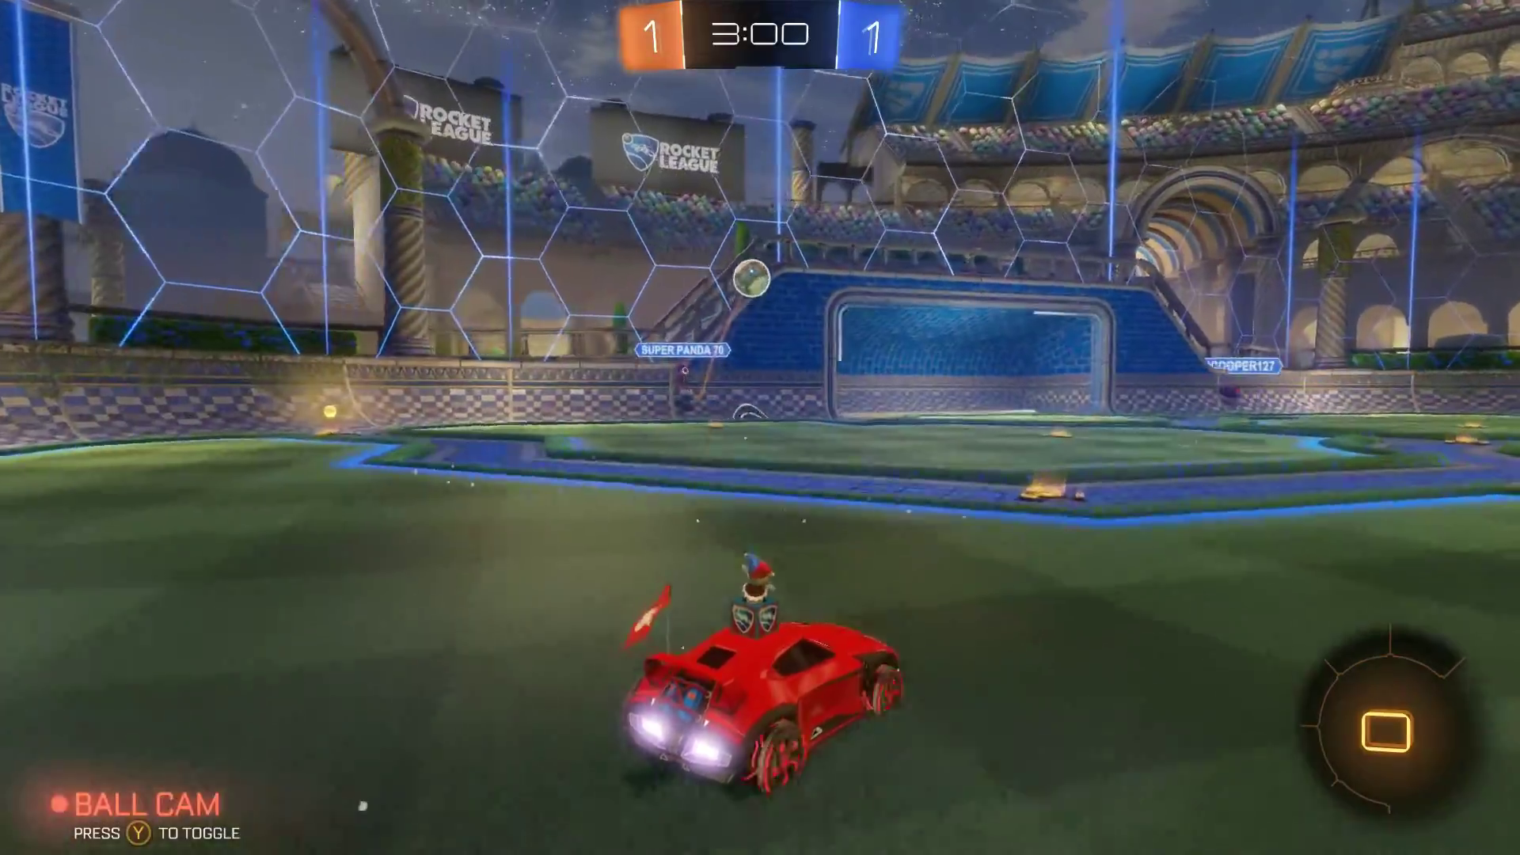
Step: From kickoff, collect boost along the side wall, pop the ball up and drive it toward the blue goal
key(w)
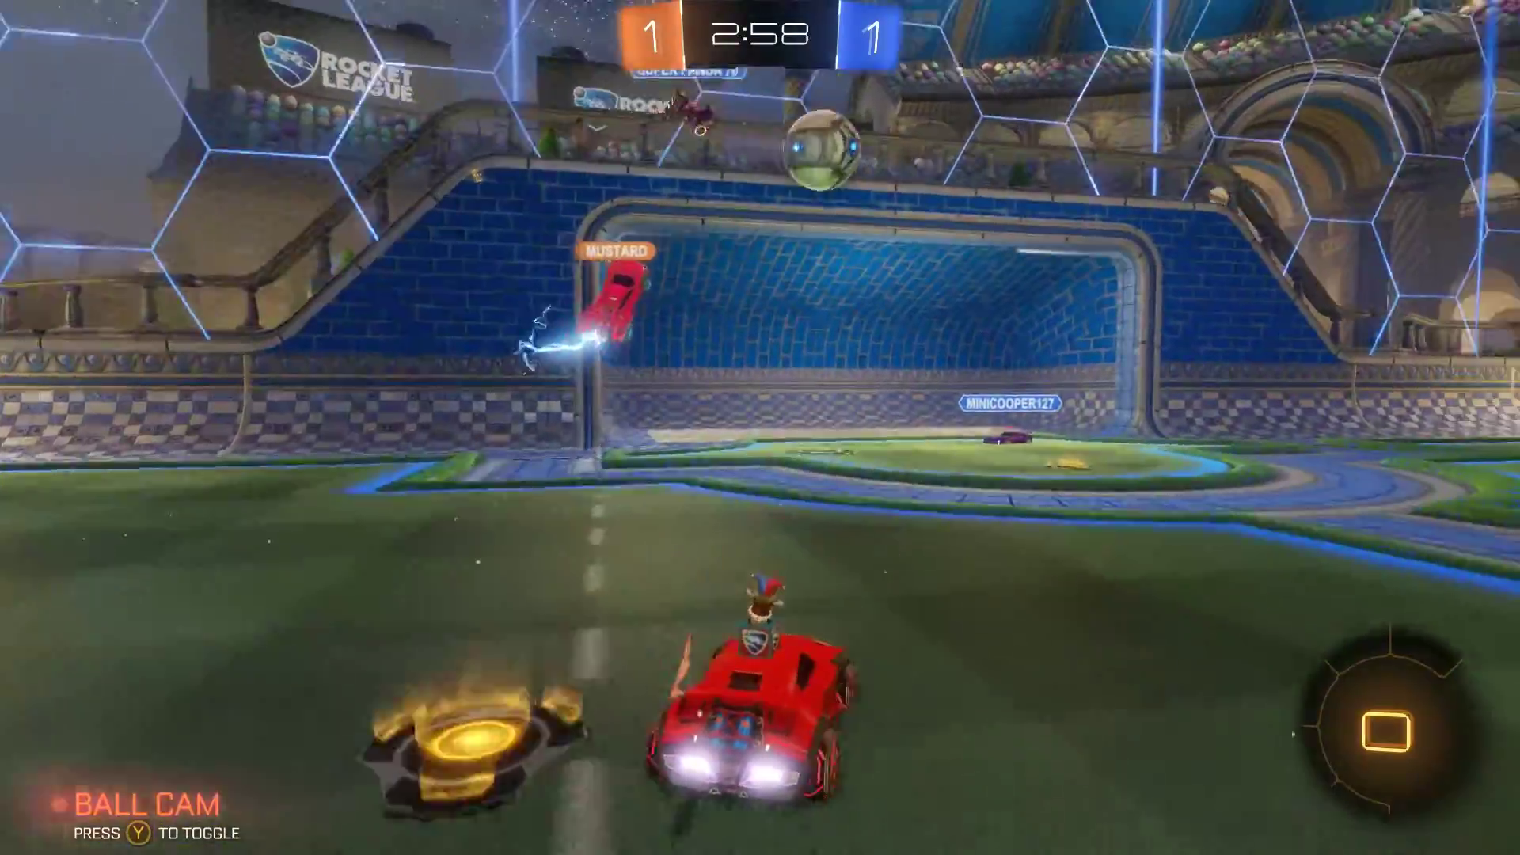
key(2)
key(w)
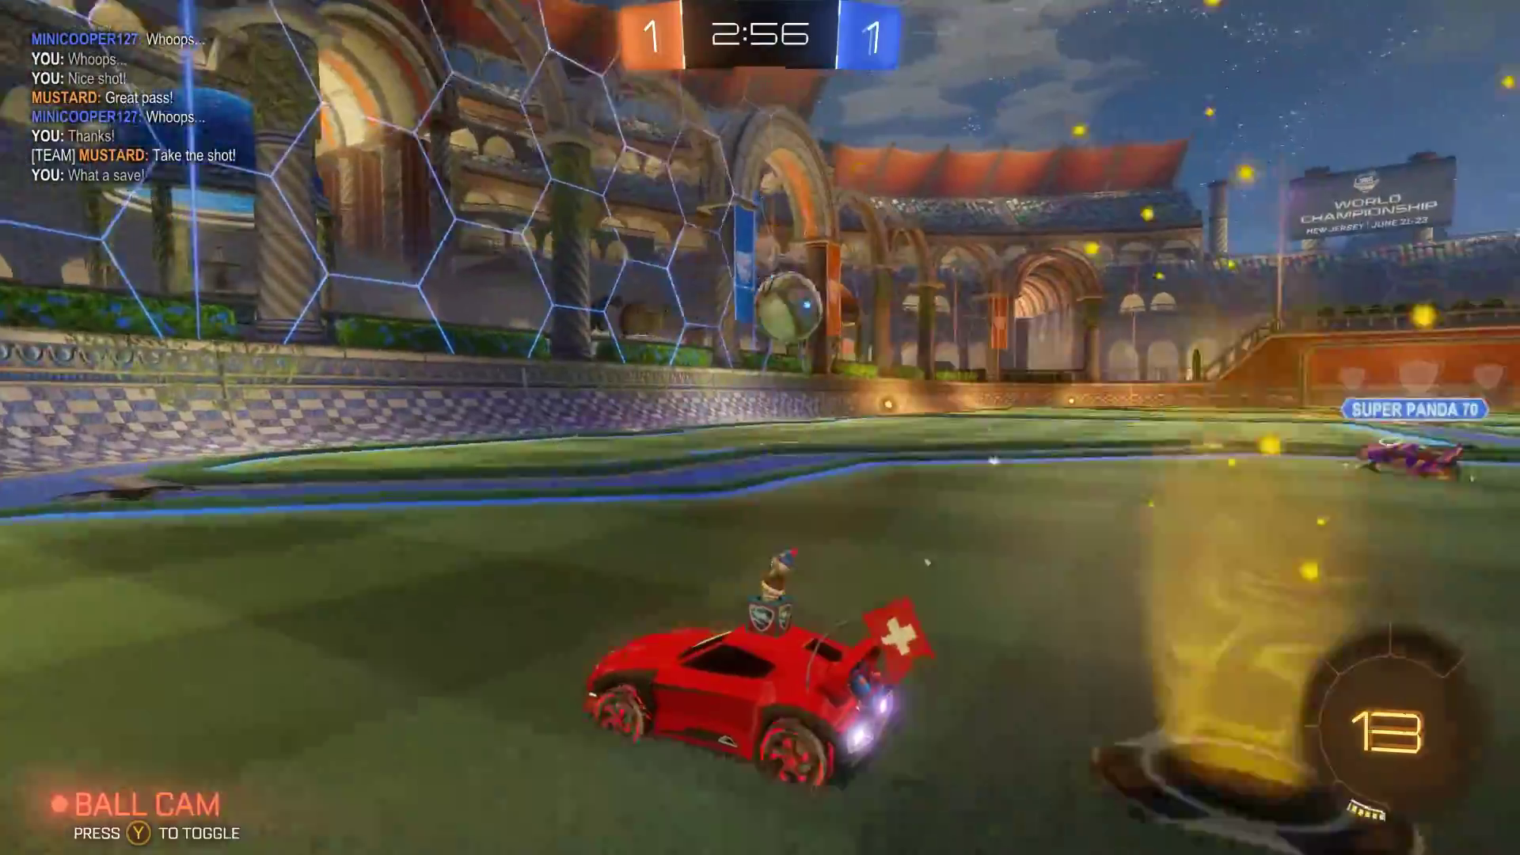
key(shift)
key(a)
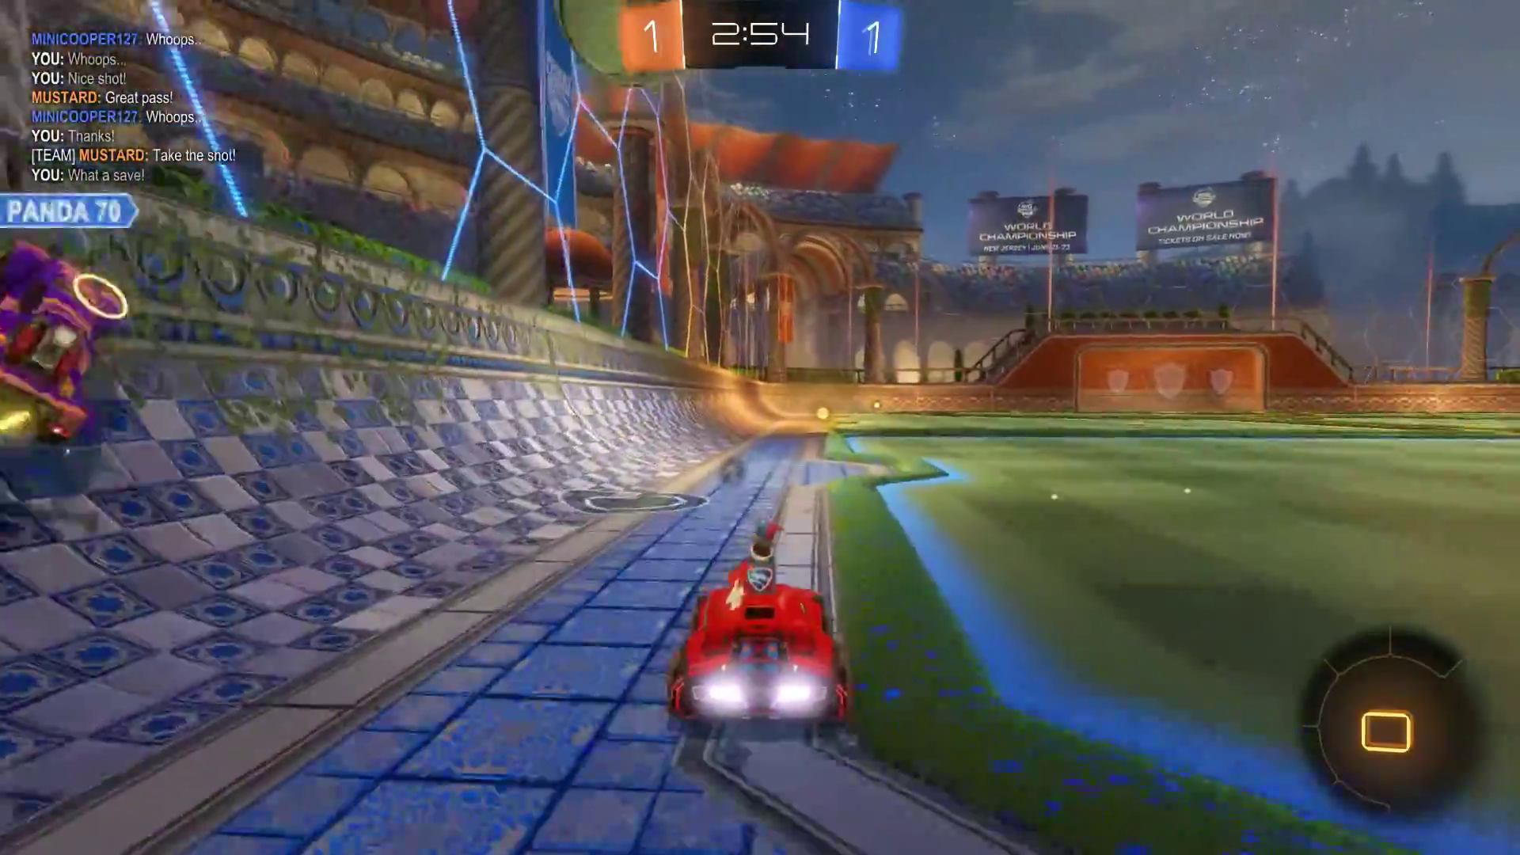
key(w)
key(shift)
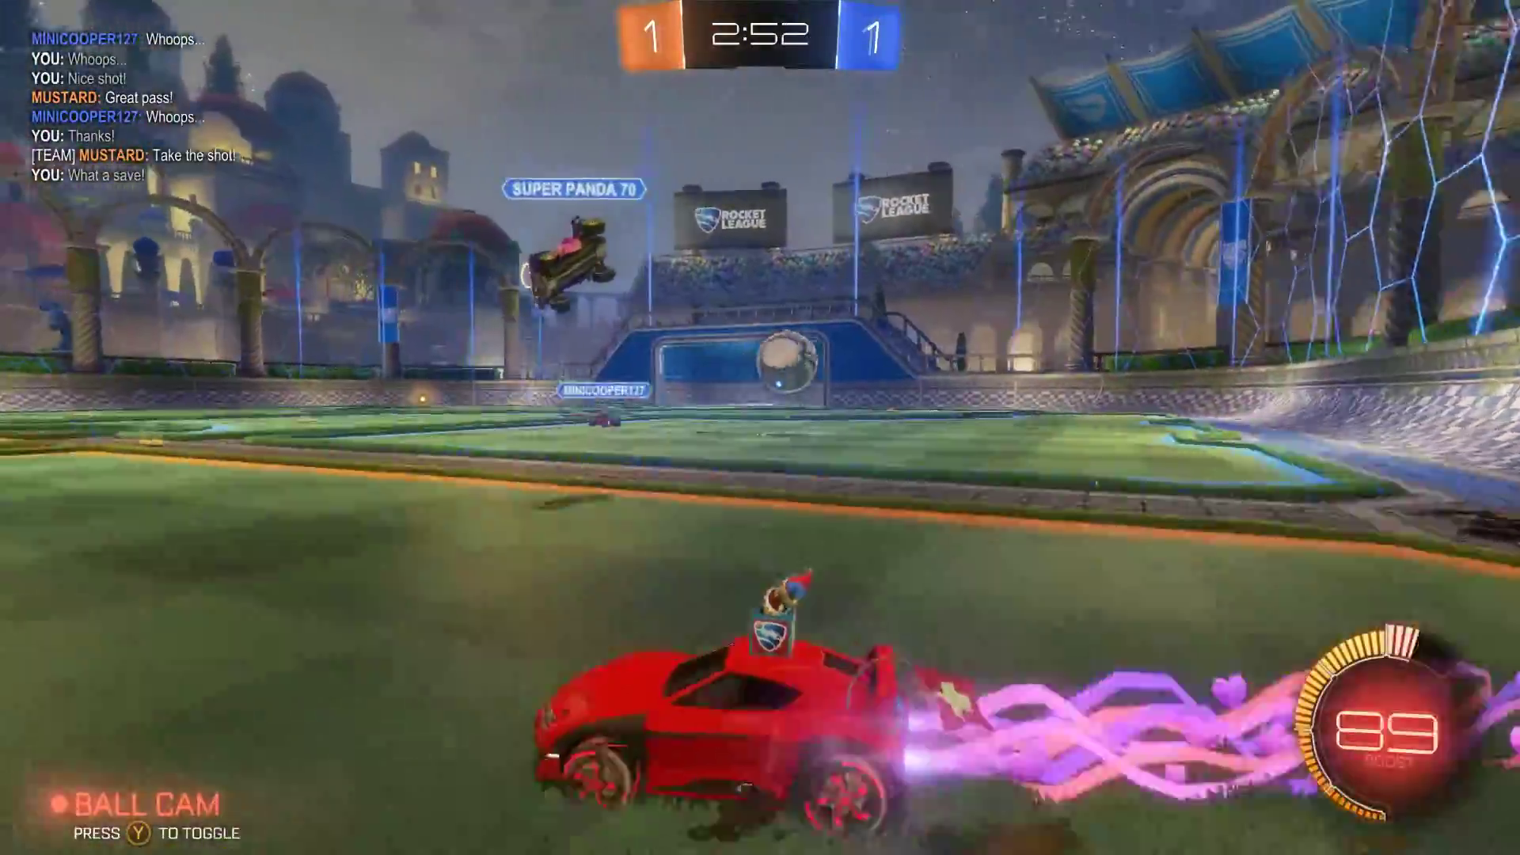
key(shift)
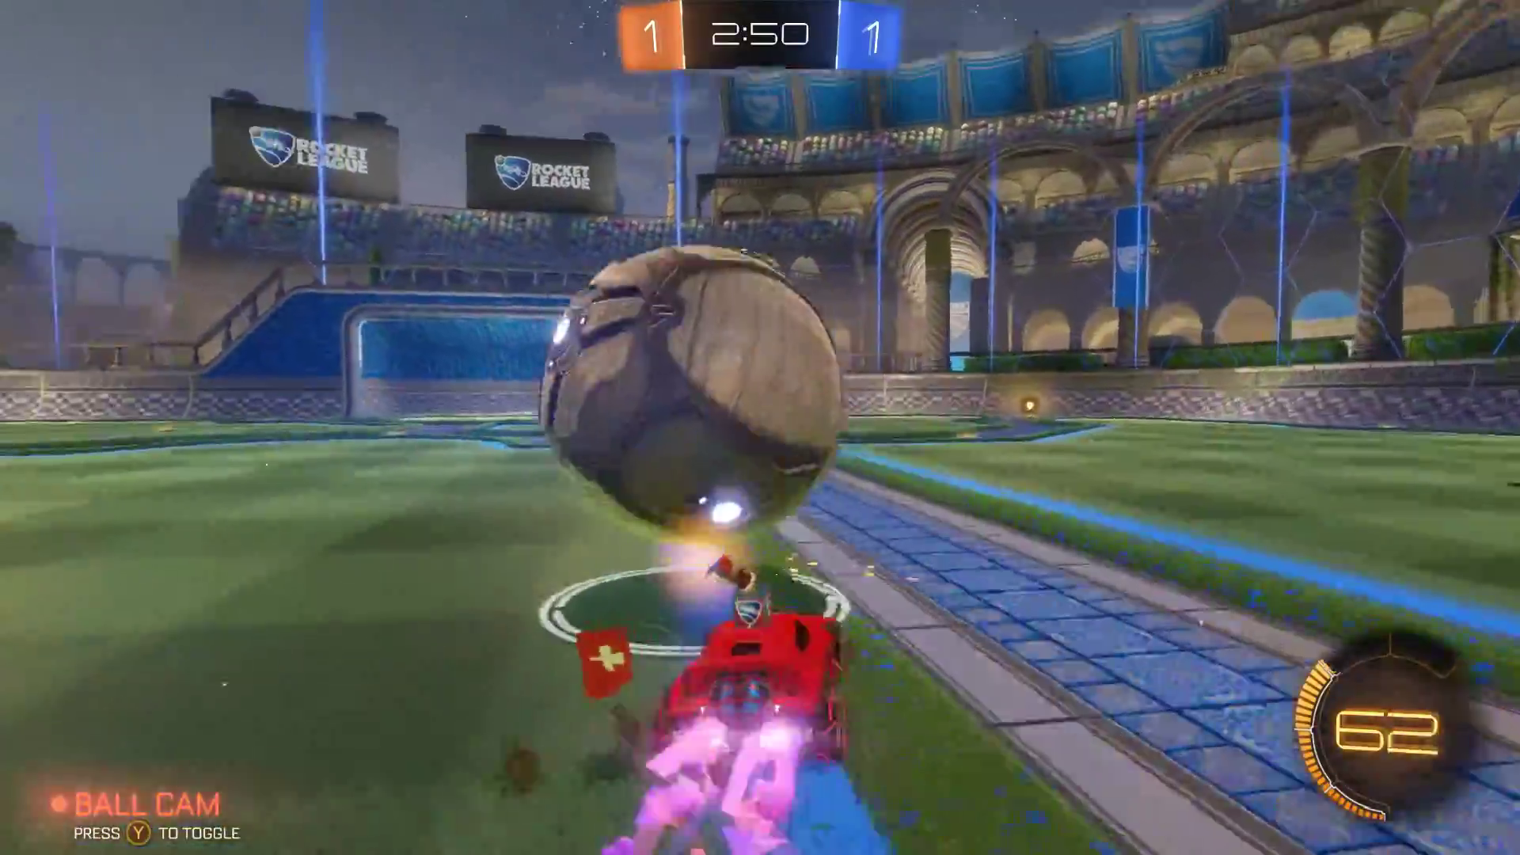
key(shift)
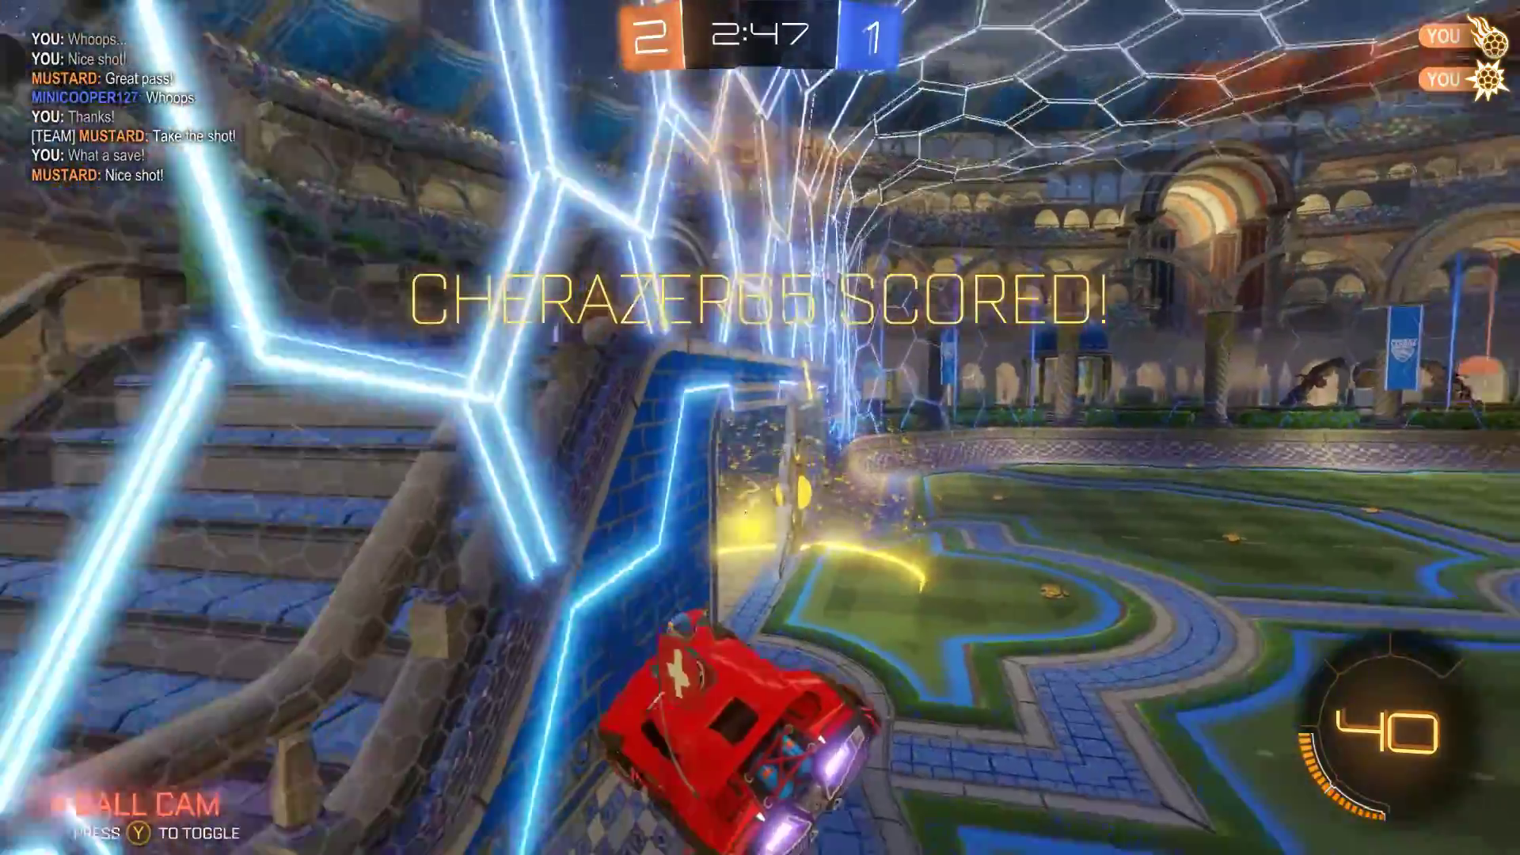
Step: Send Thanks! and Great pass! compliments and view the scoreboard during the goal replay
key(2)
key(3)
key(2)
key(2)
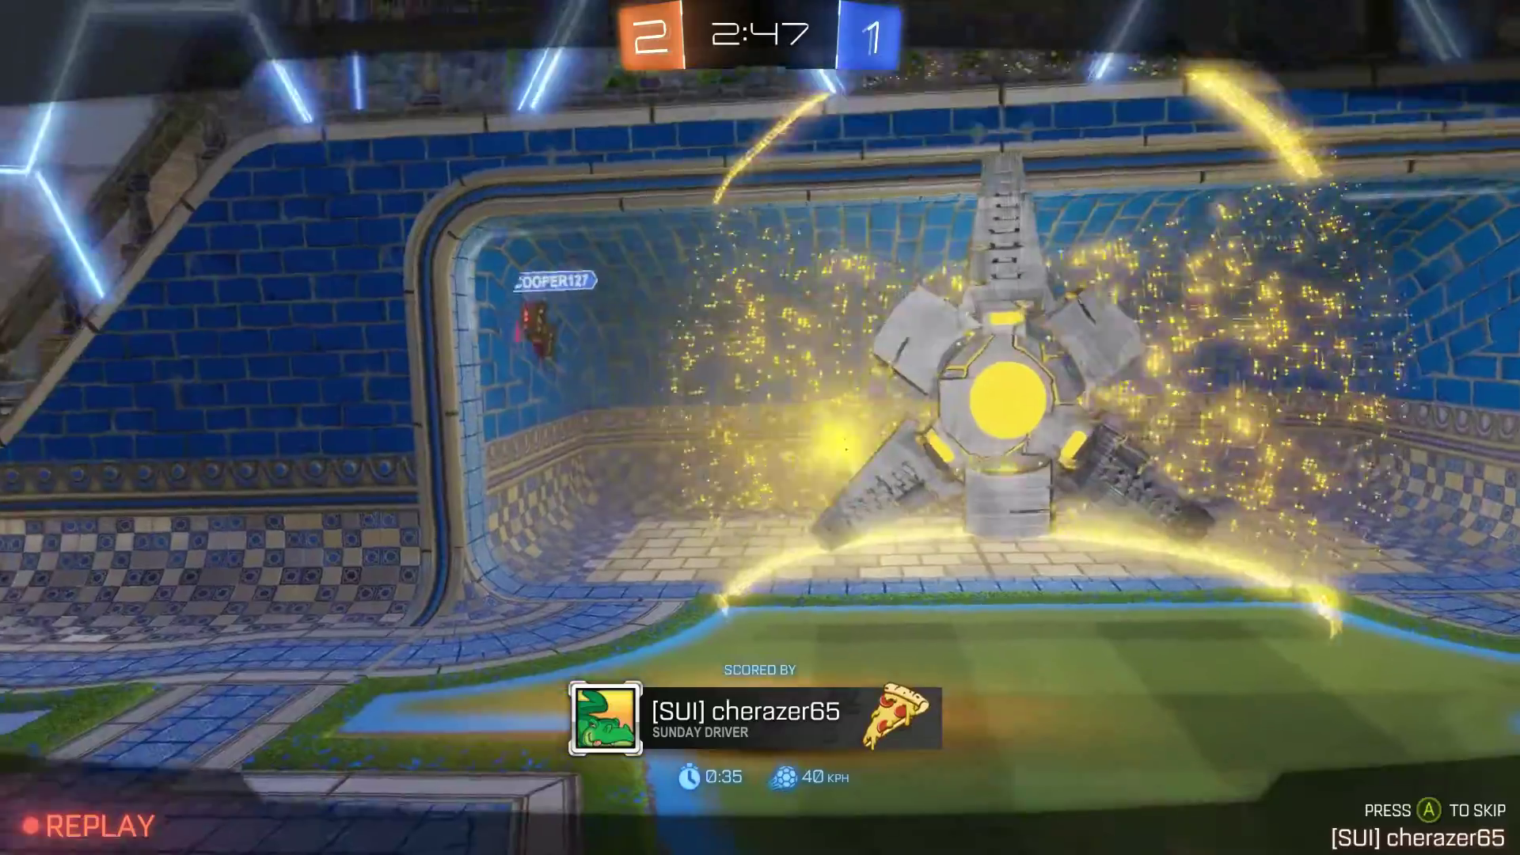
key(Tab)
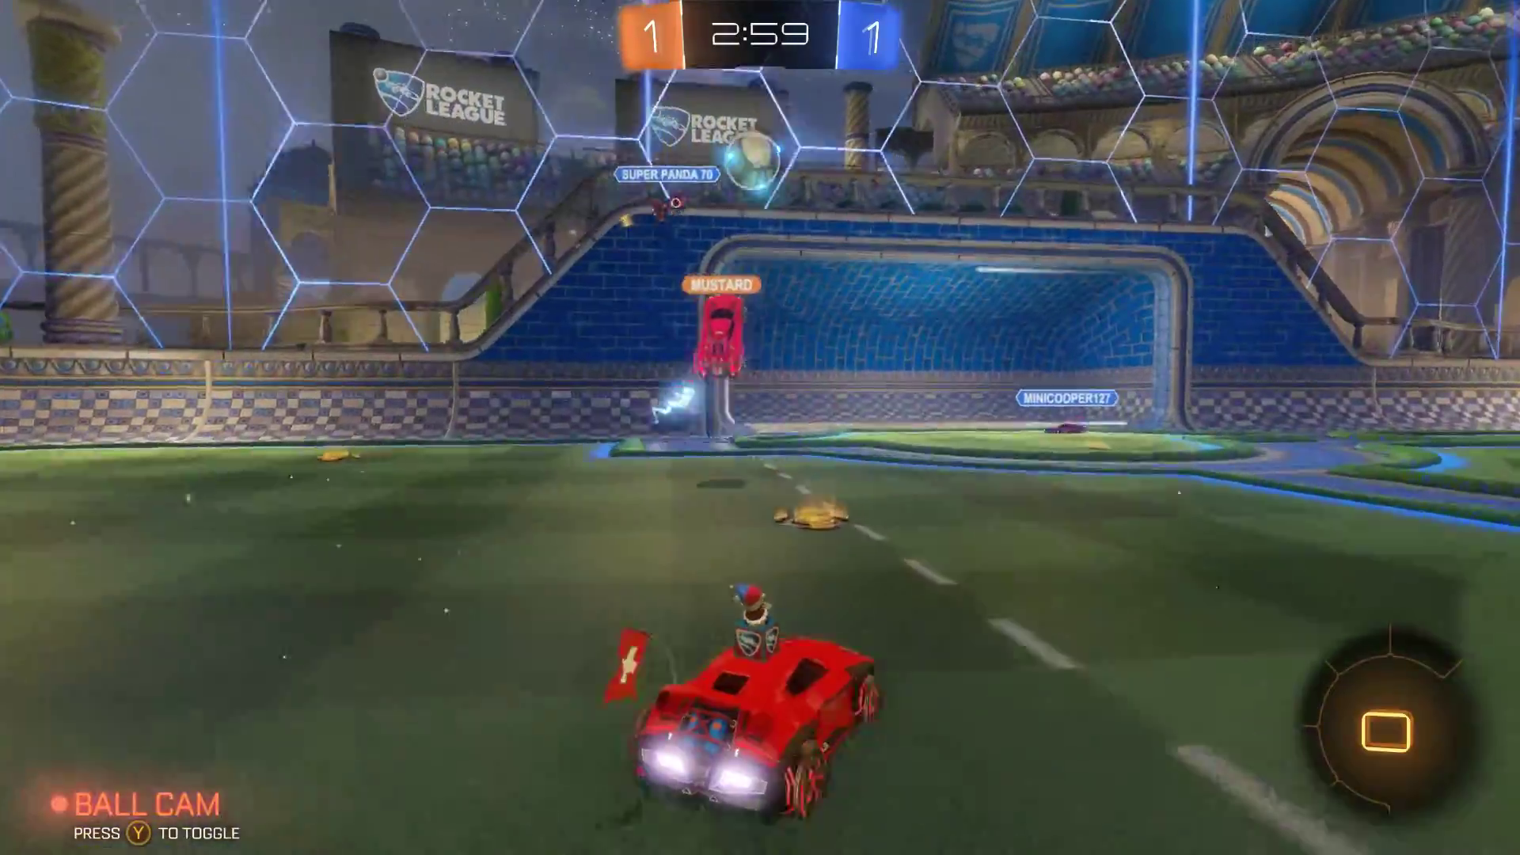
Step: Boost toward the side wall, send Thanks! and Great pass! again, and recheck the scoreboard during the replay
key(2)
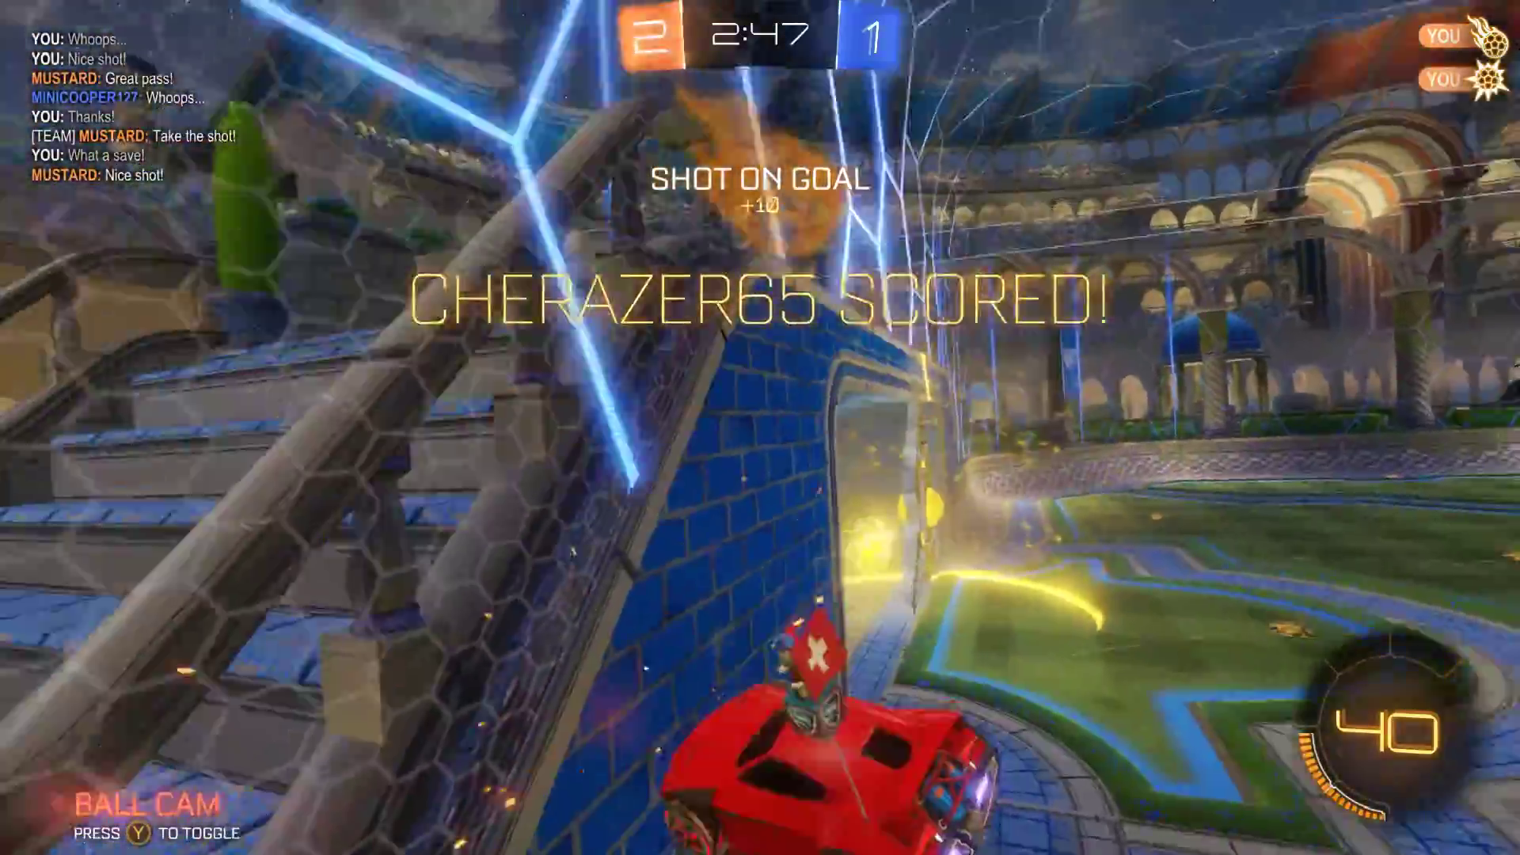
key(2)
key(3)
key(2)
key(2)
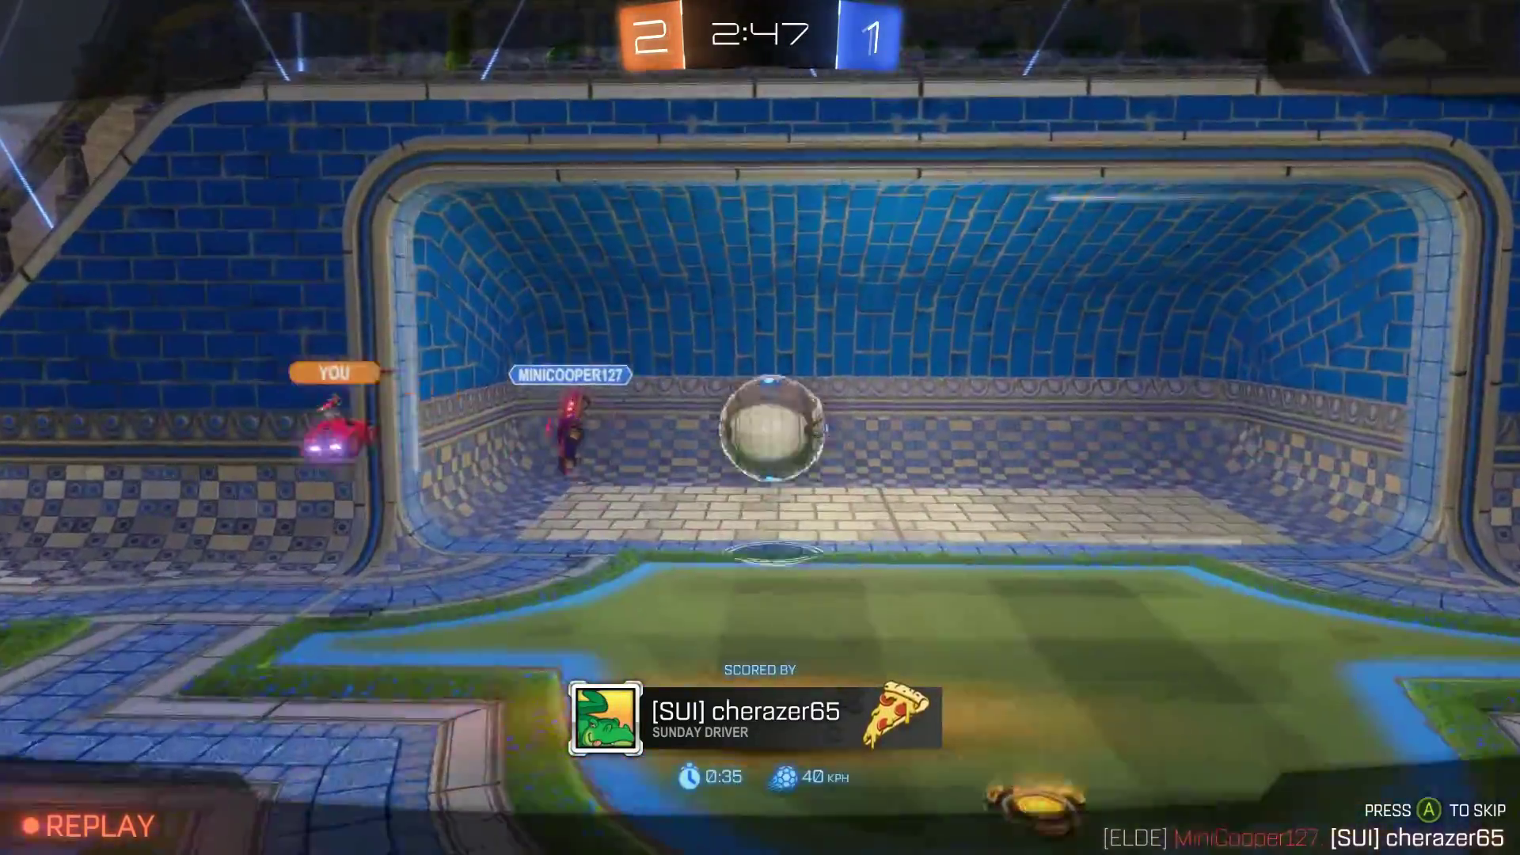
key(Tab)
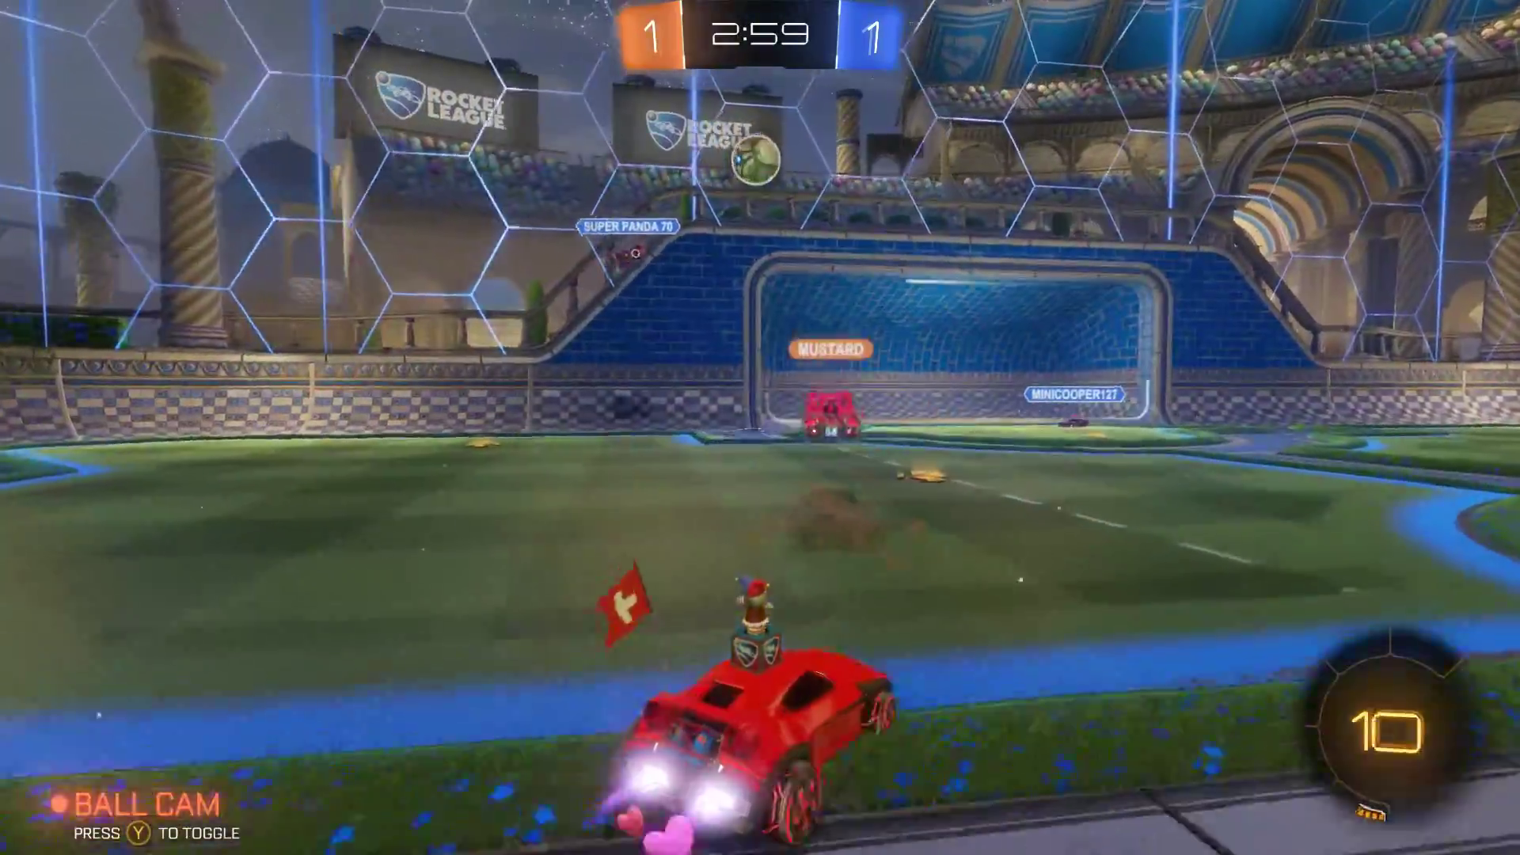
Step: Send What a save!, Thanks! and Great pass! compliments, then view the scoreboard and chat history
key(2)
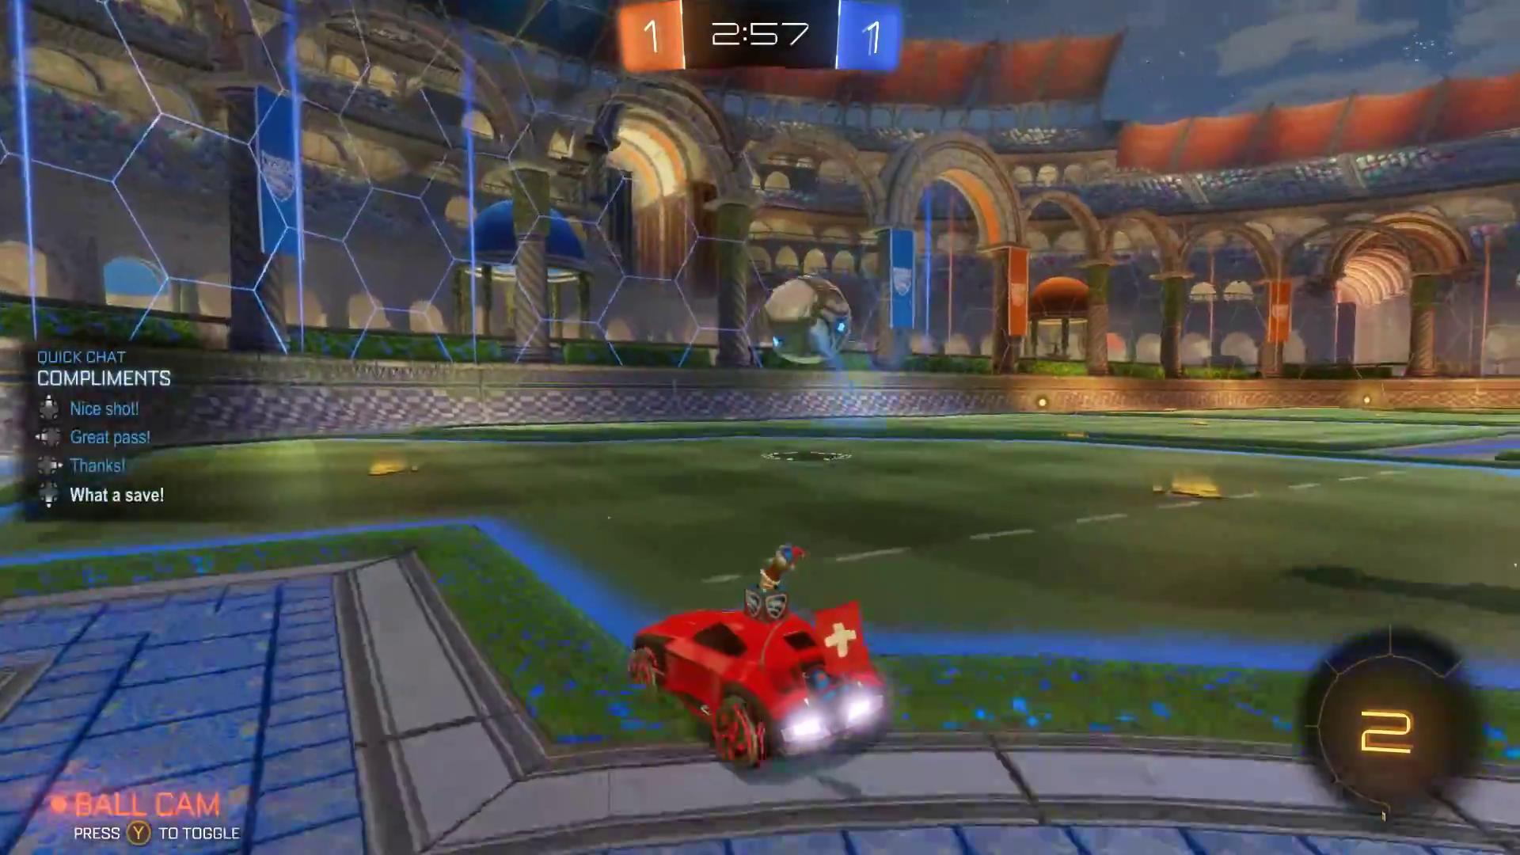
key(4)
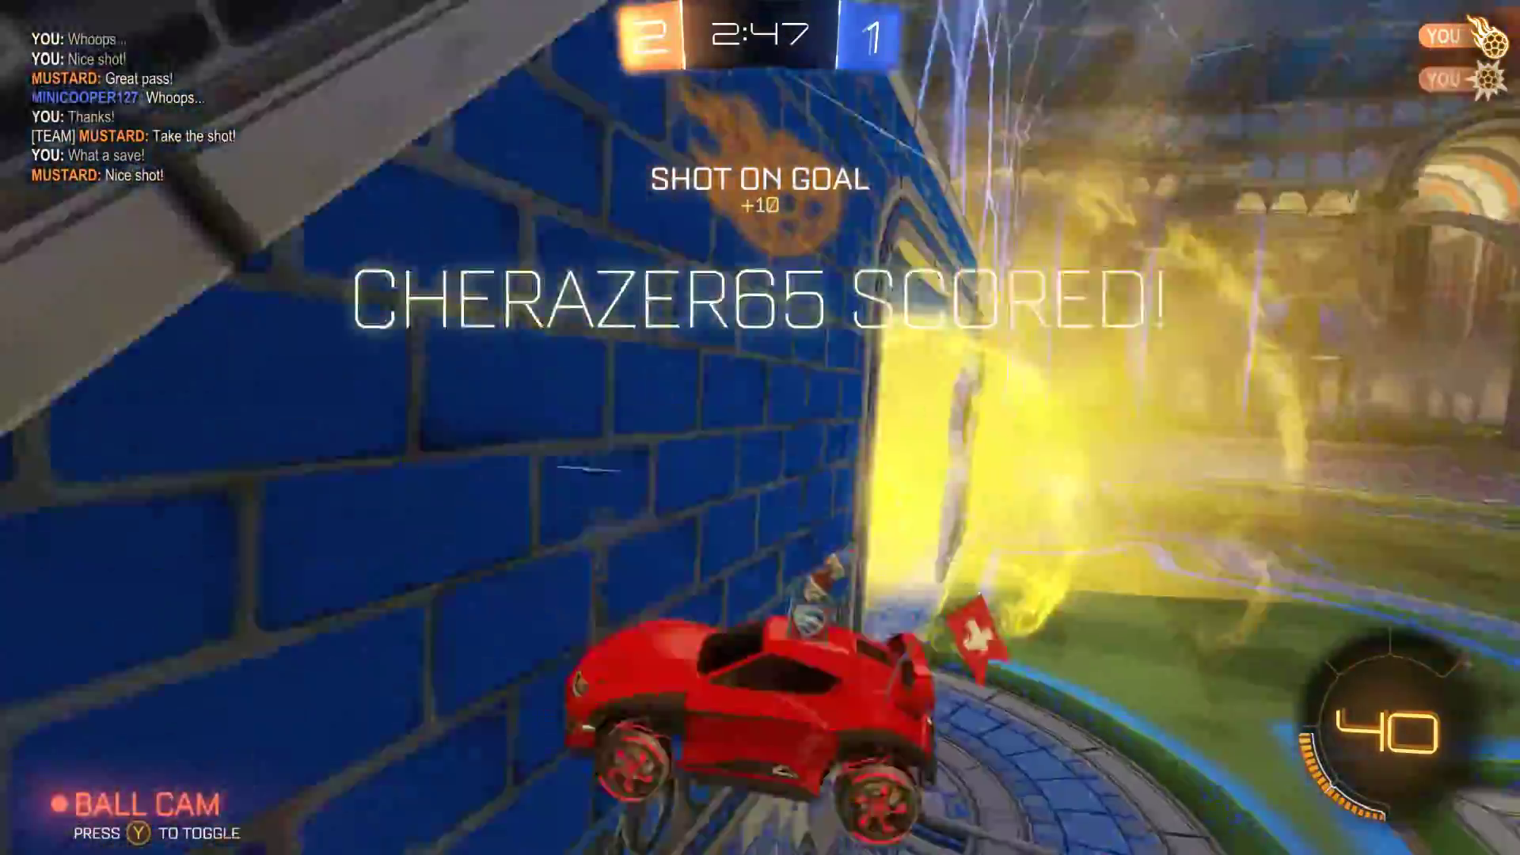
key(Left)
key(Right)
key(Left)
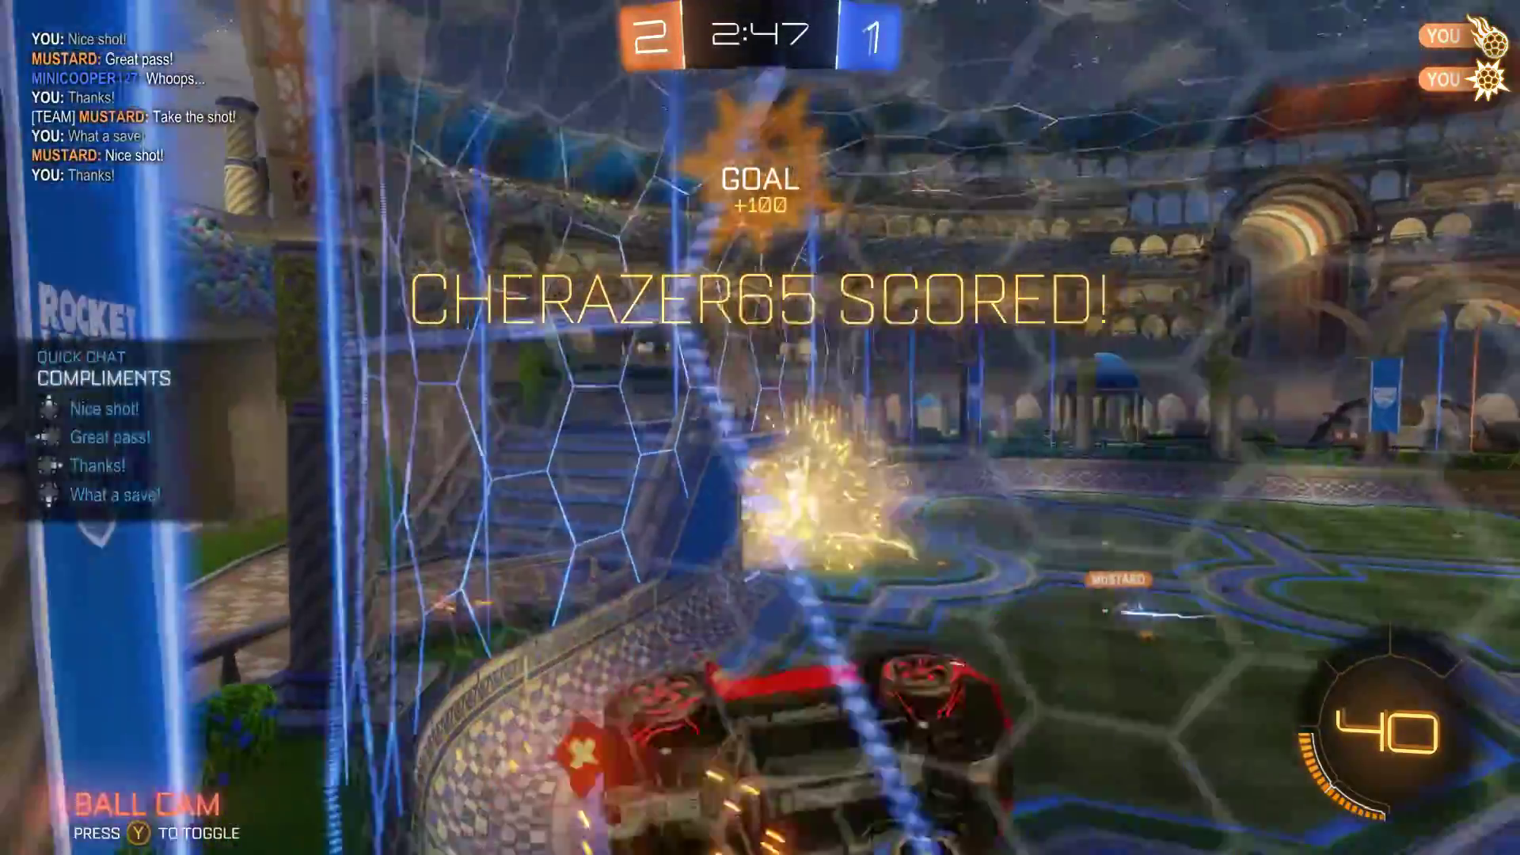
key(Left)
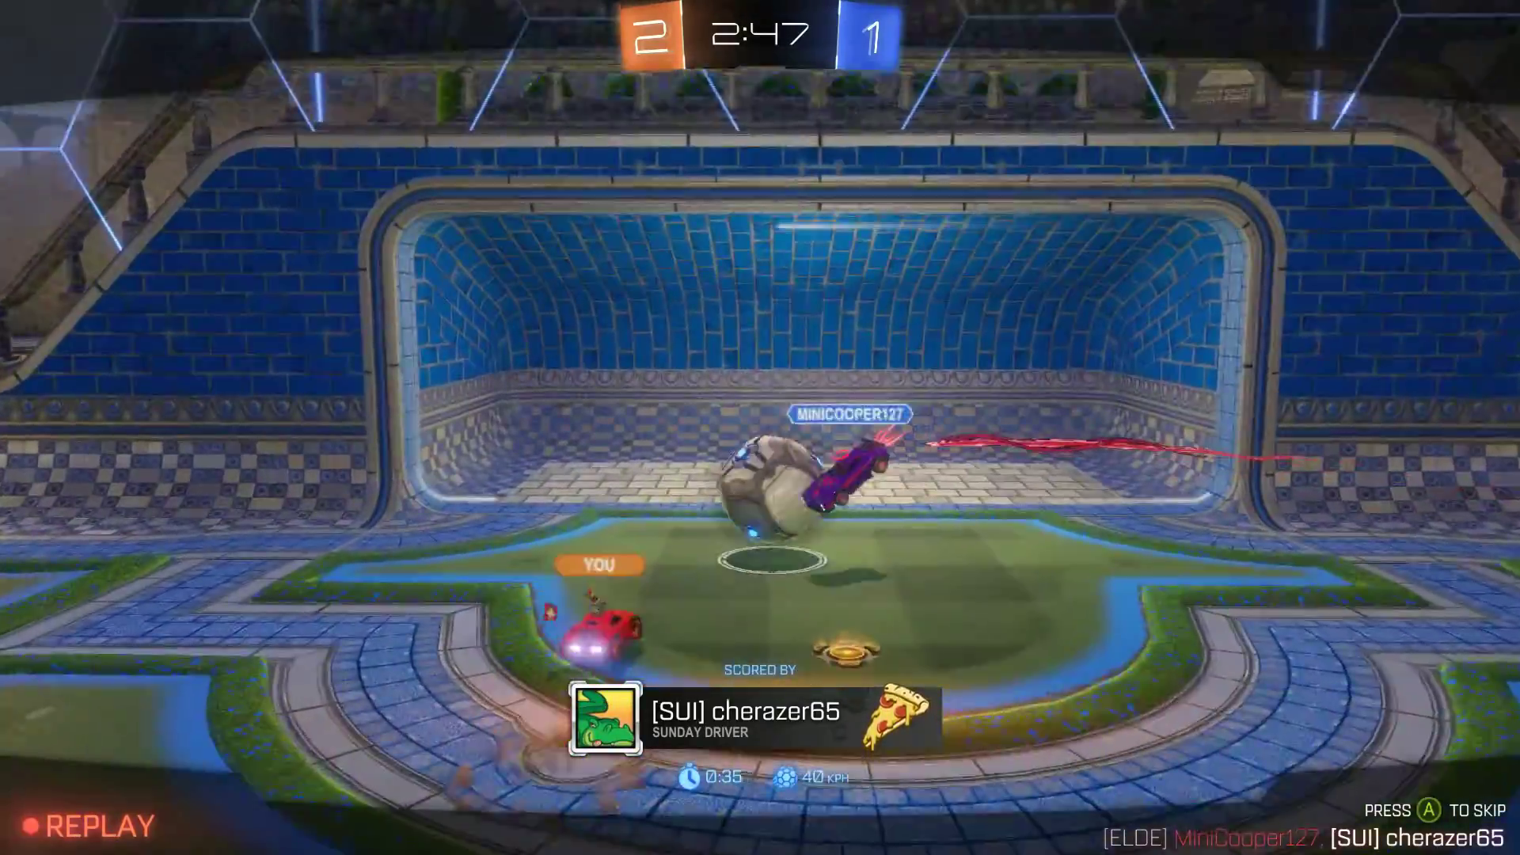
key(Tab)
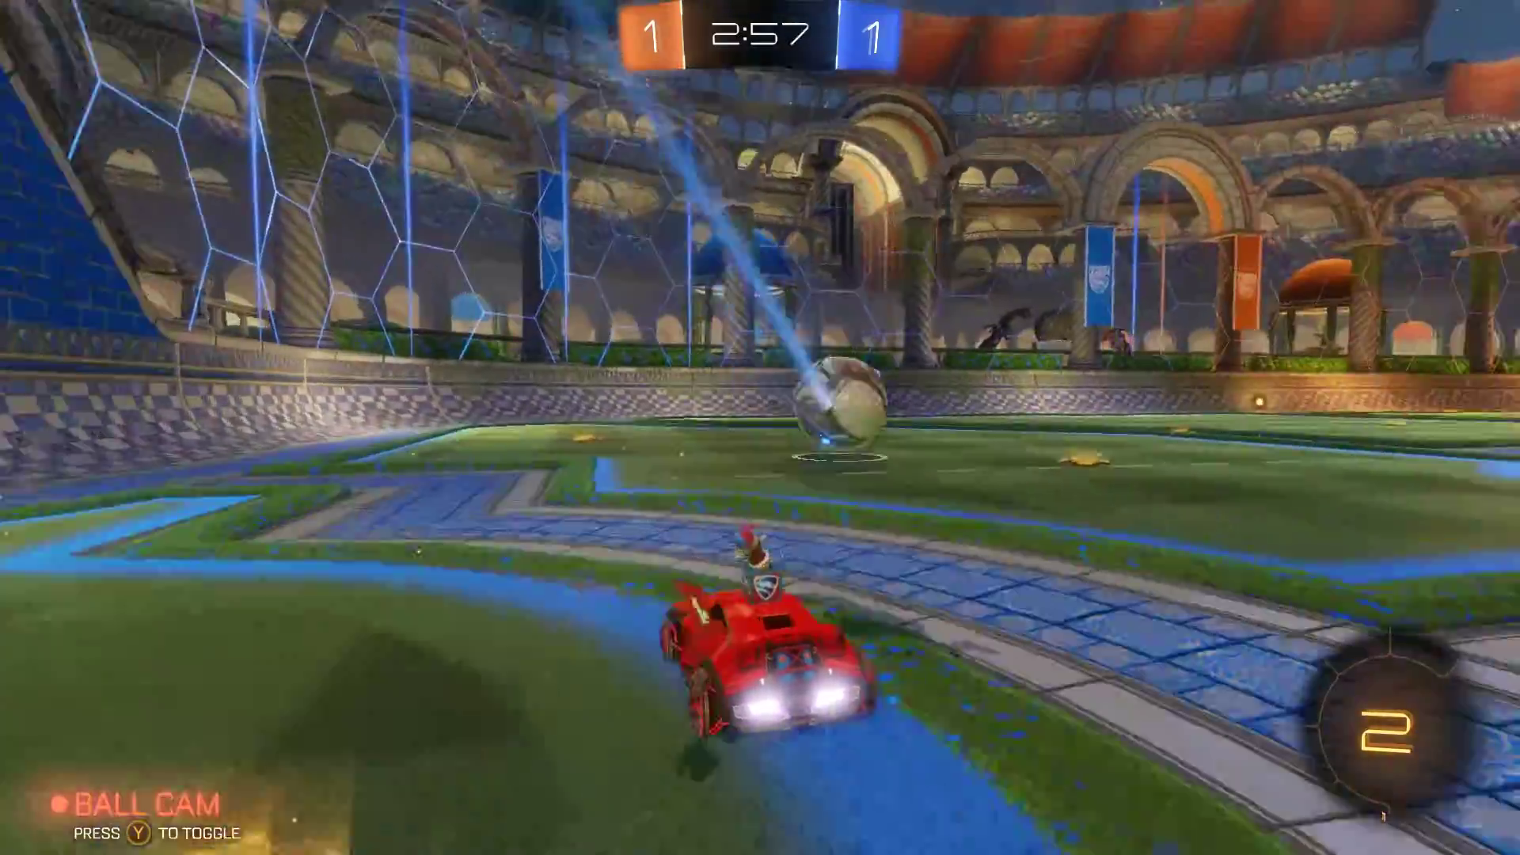
Step: Send What a save!, drive up the side wall, boost to the ball and shoot into the blue goal, then send Great pass!
key(2)
key(4)
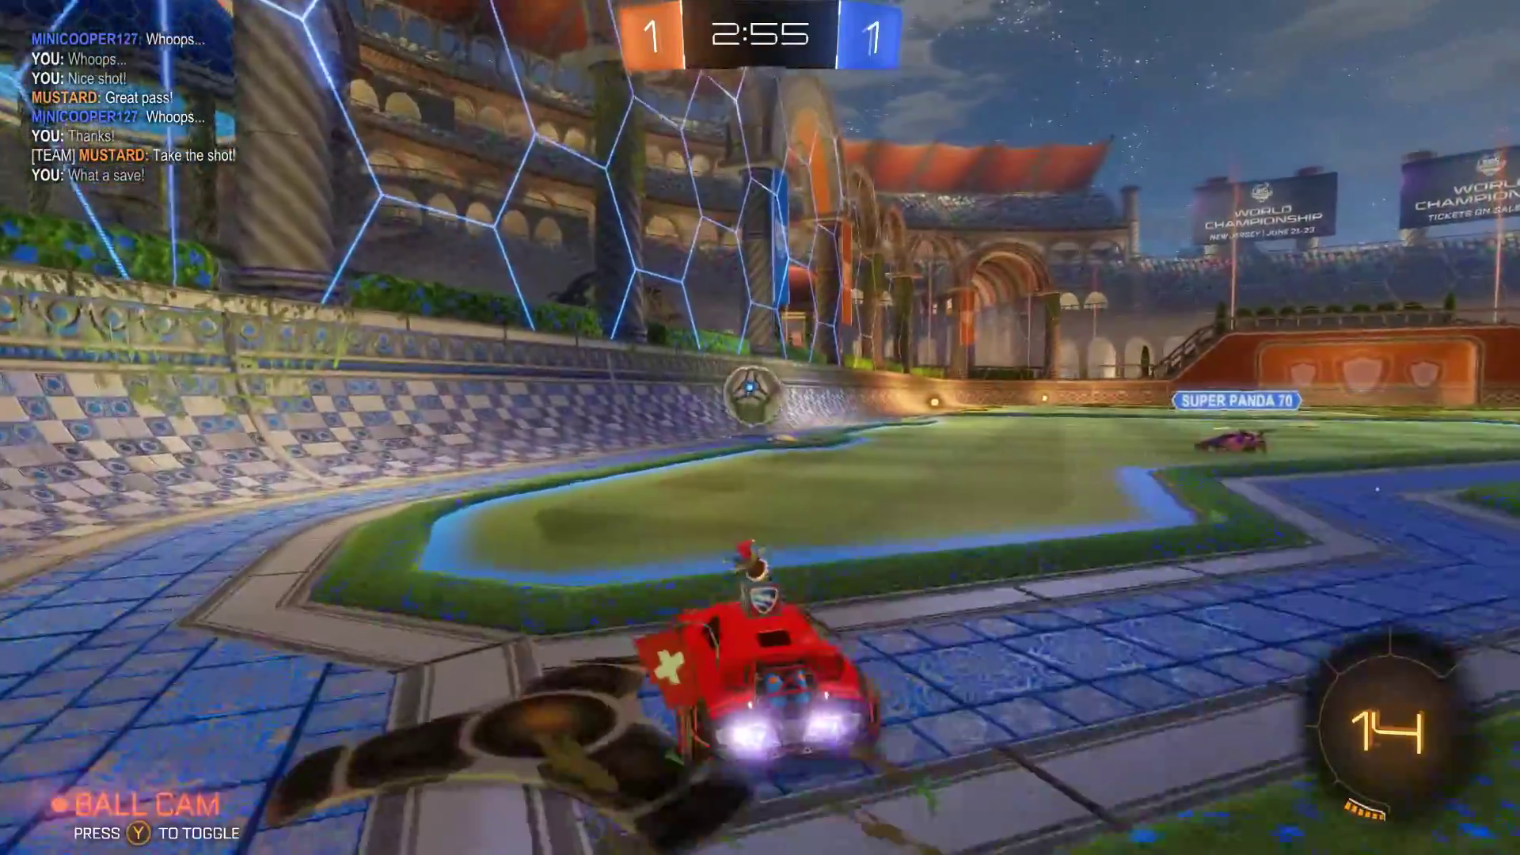
key(a)
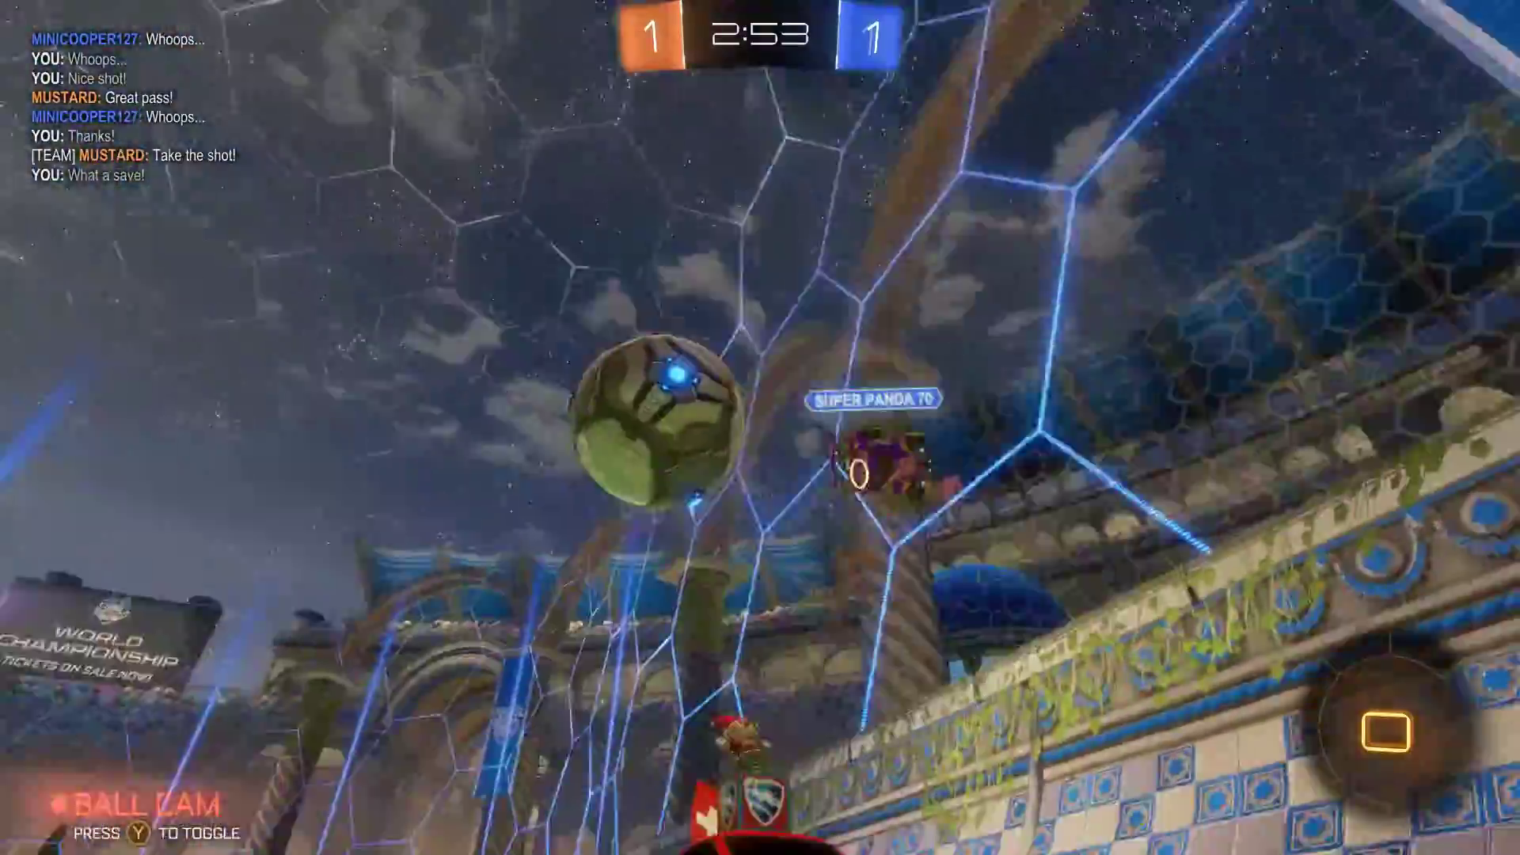
key(w)
key(shift)
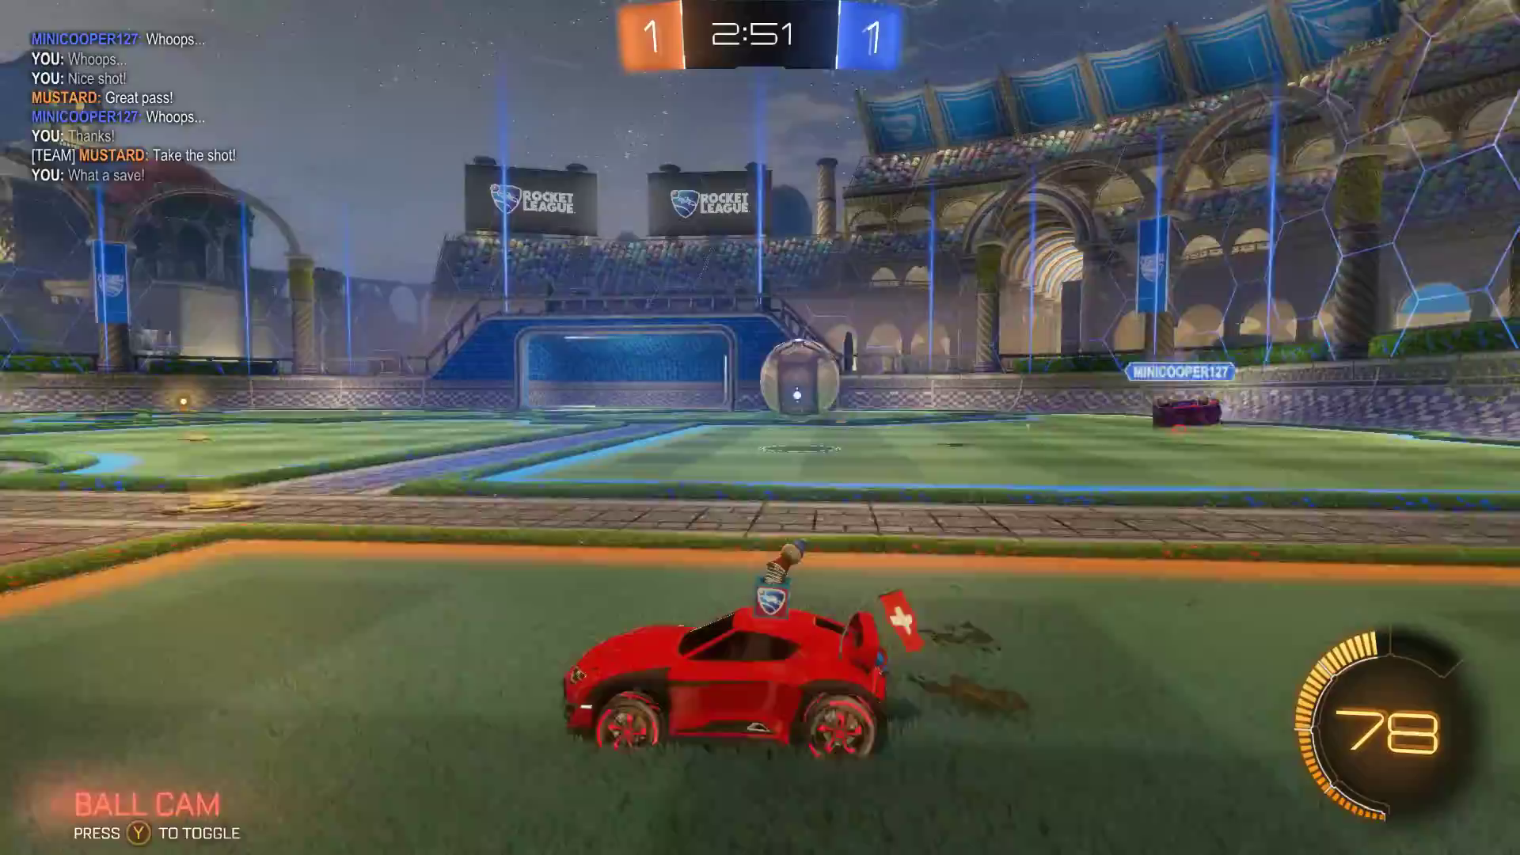
key(d)
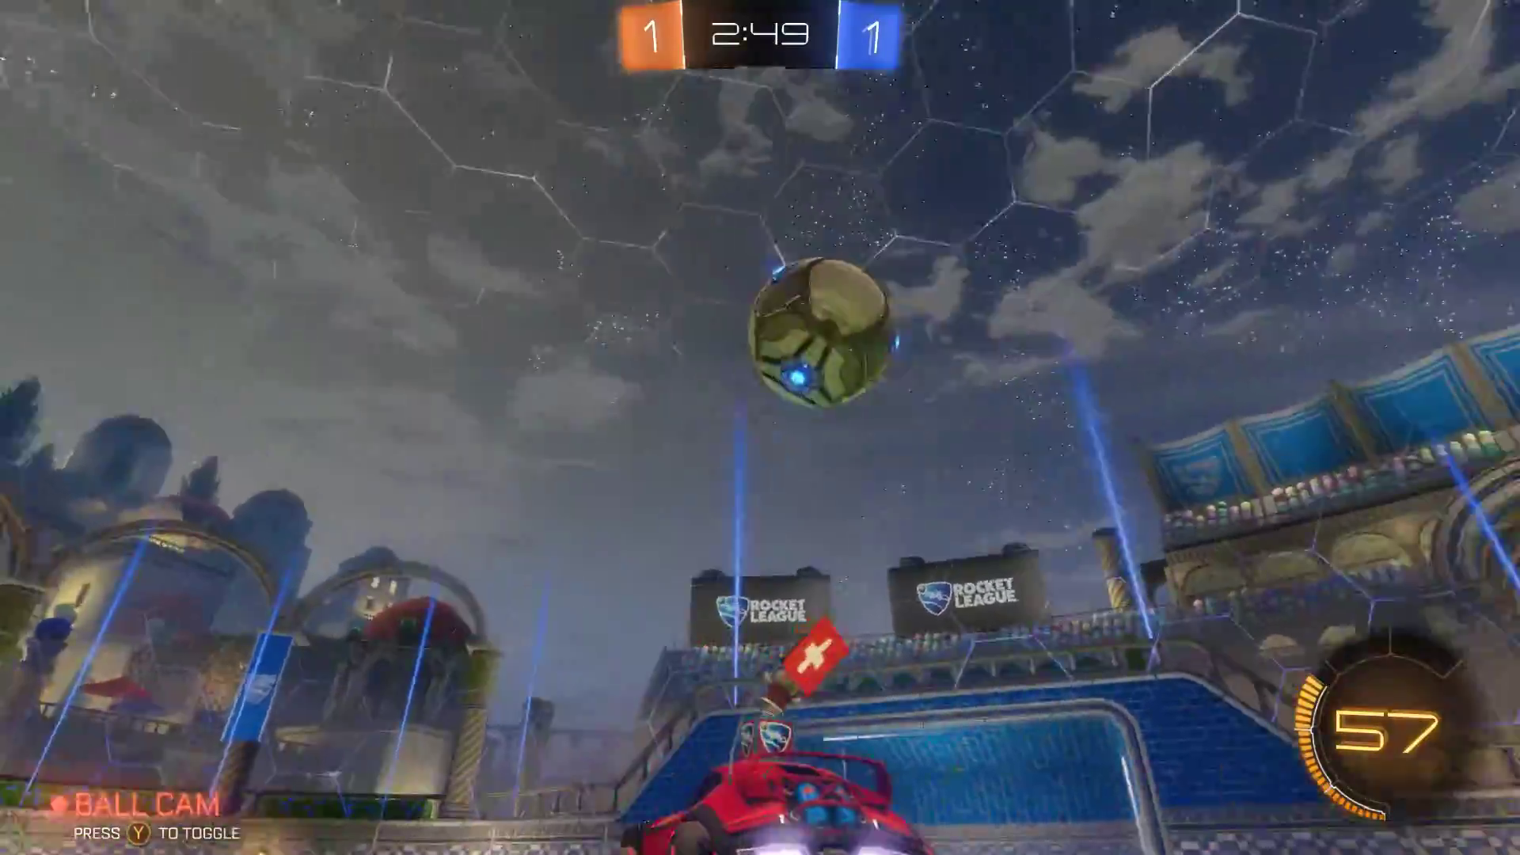
key(shift)
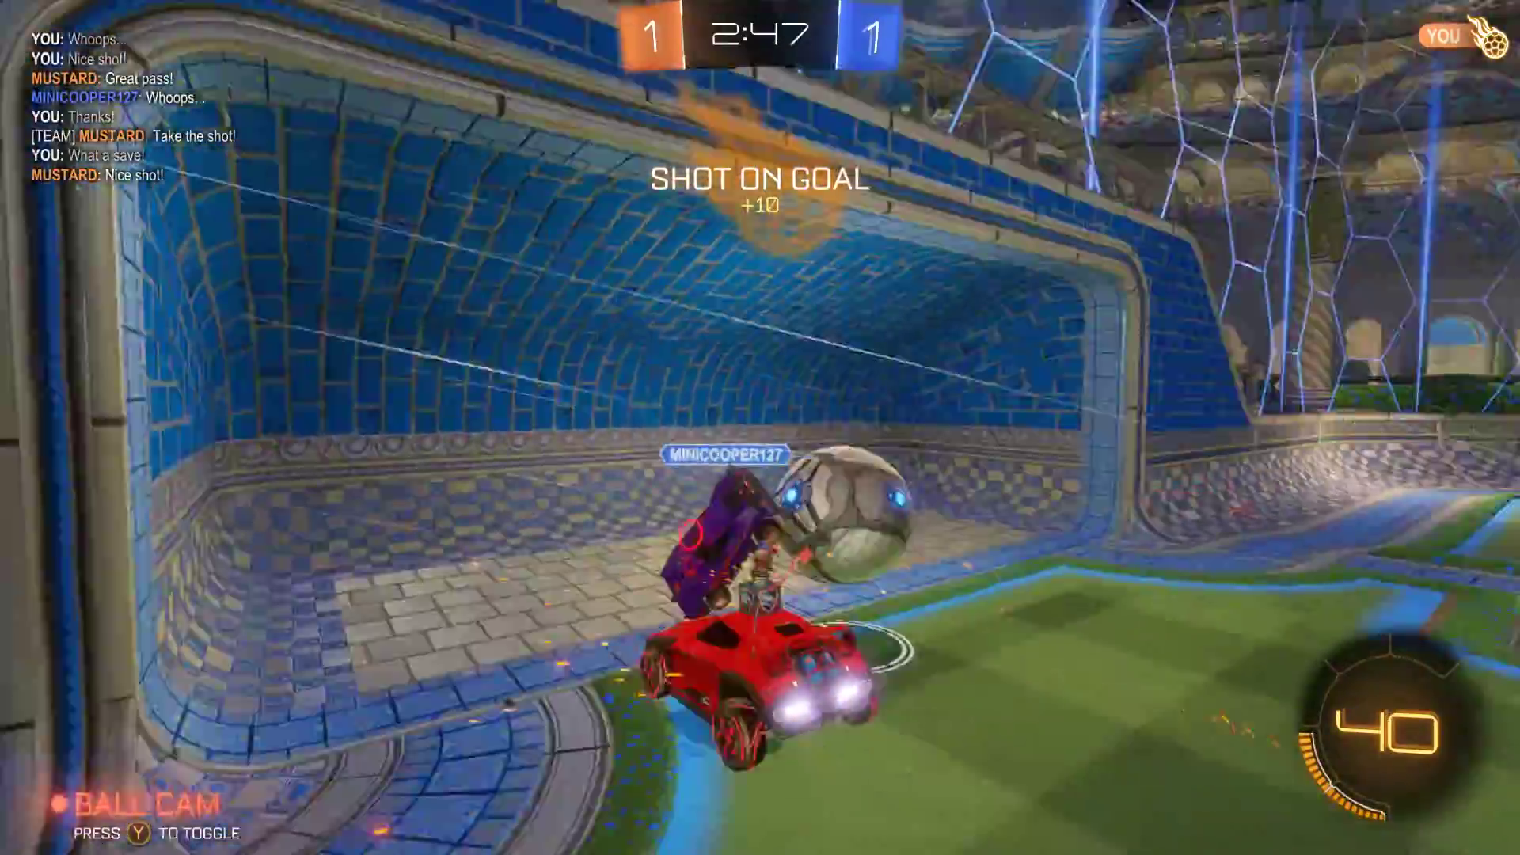
key(2)
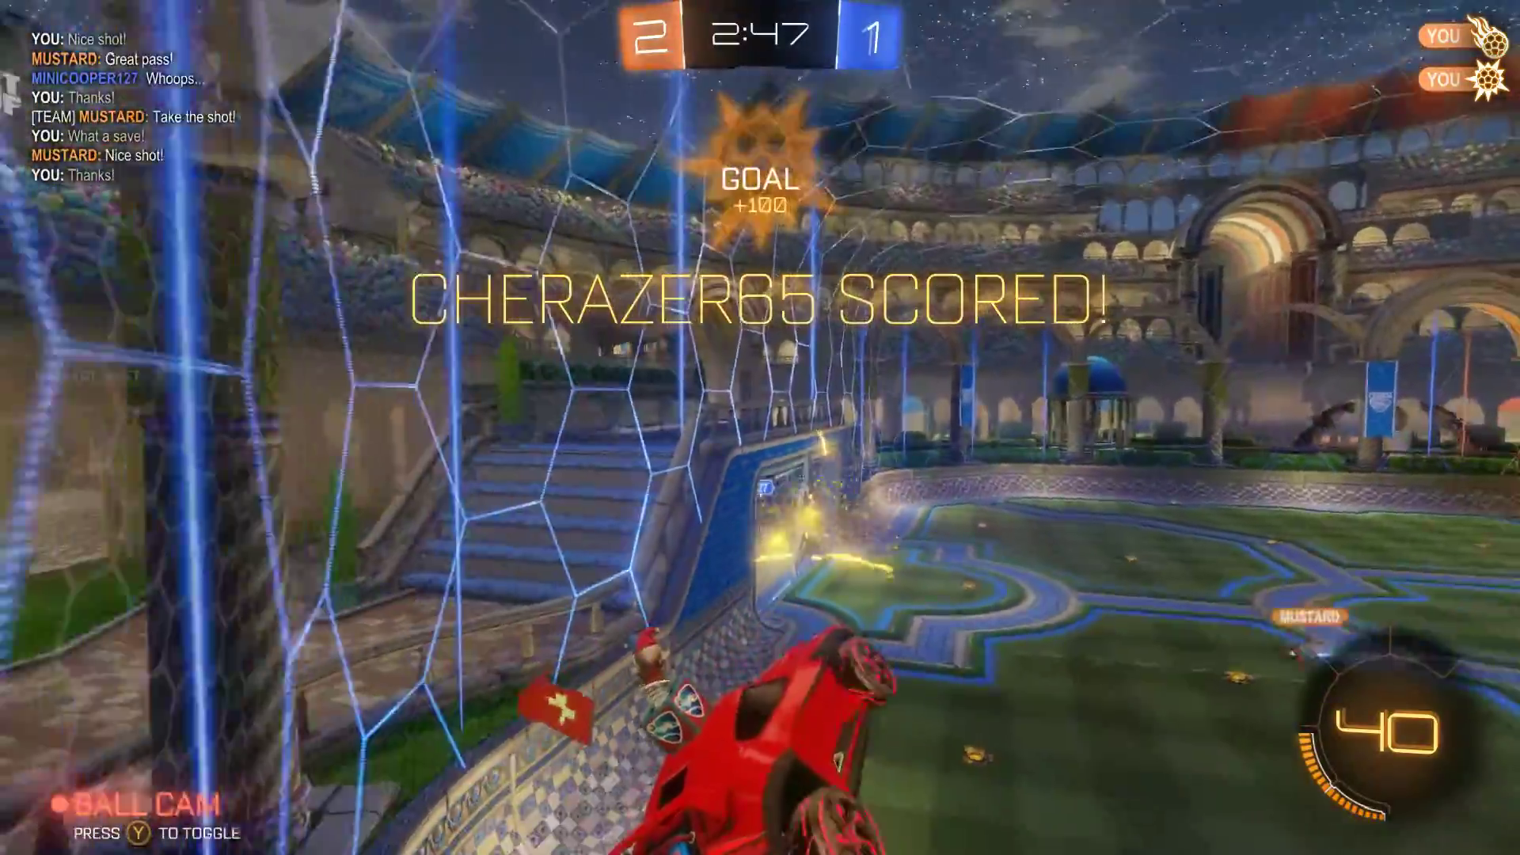
key(2)
key(2)
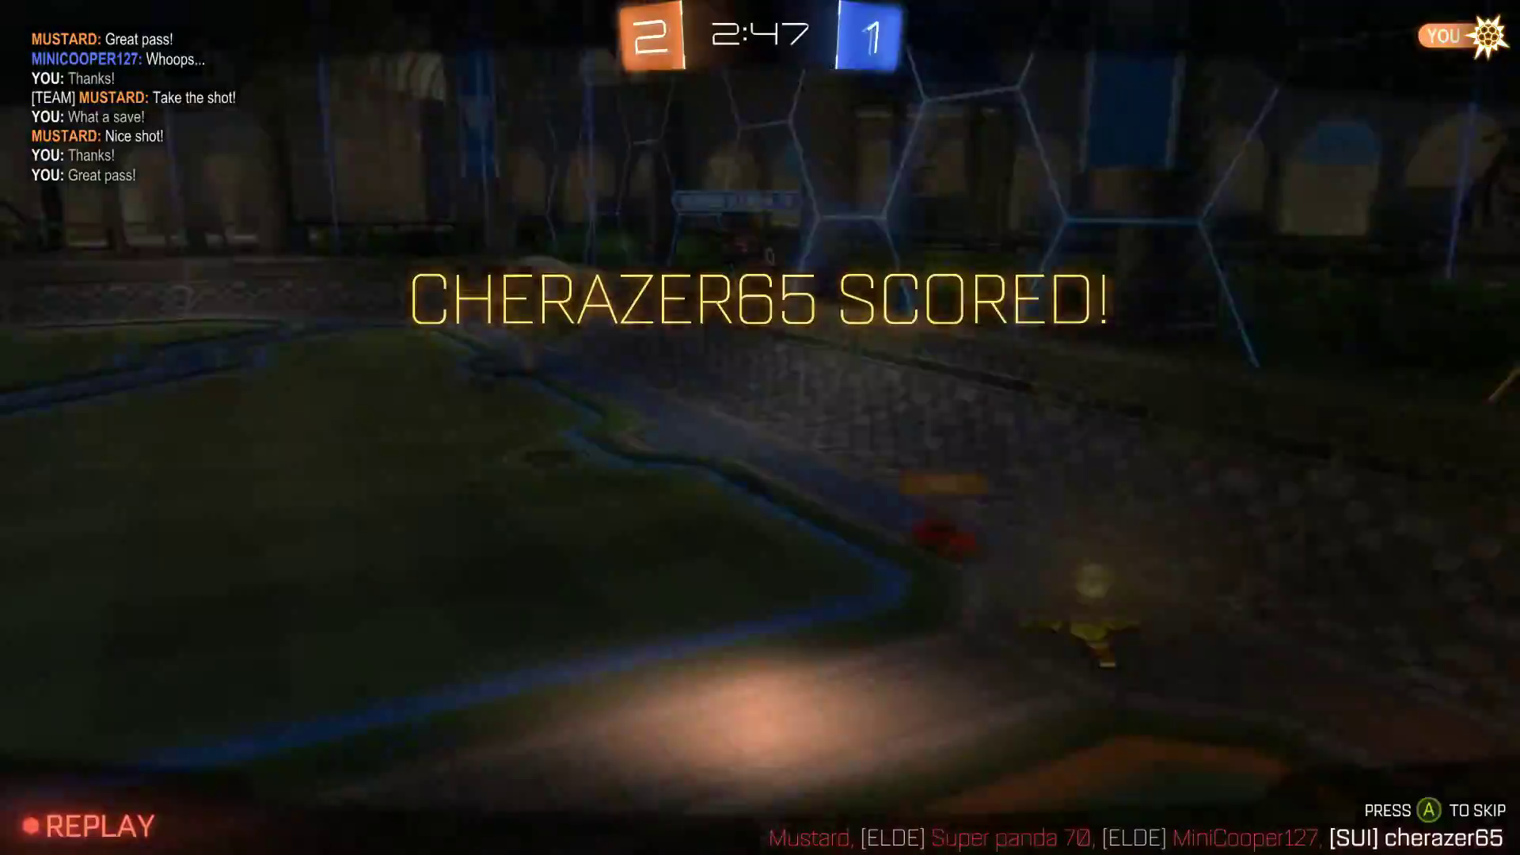